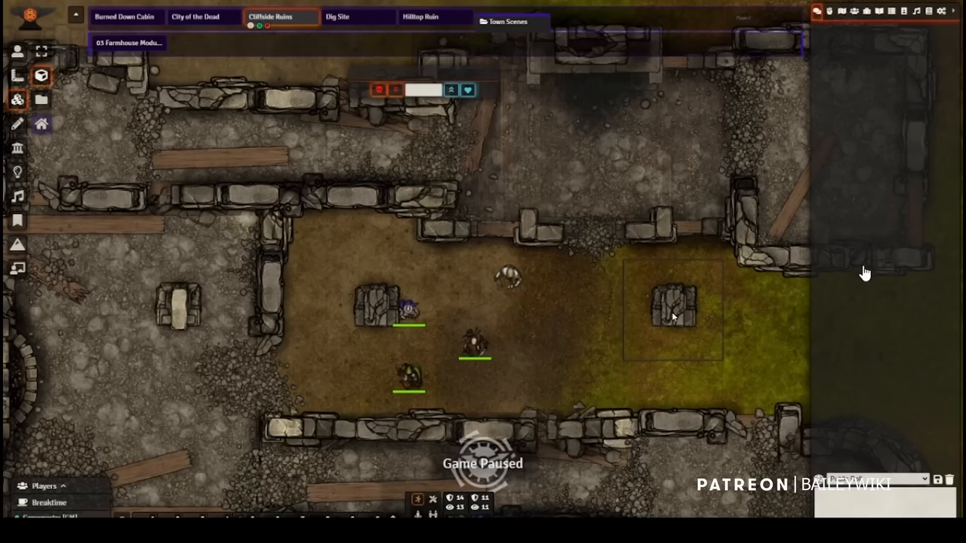
Step: Open the settings of the tile around the eastern stone block and add an Anchor action named _gm to its triggers
{"action": "double_click", "coordinate": [675, 317]}
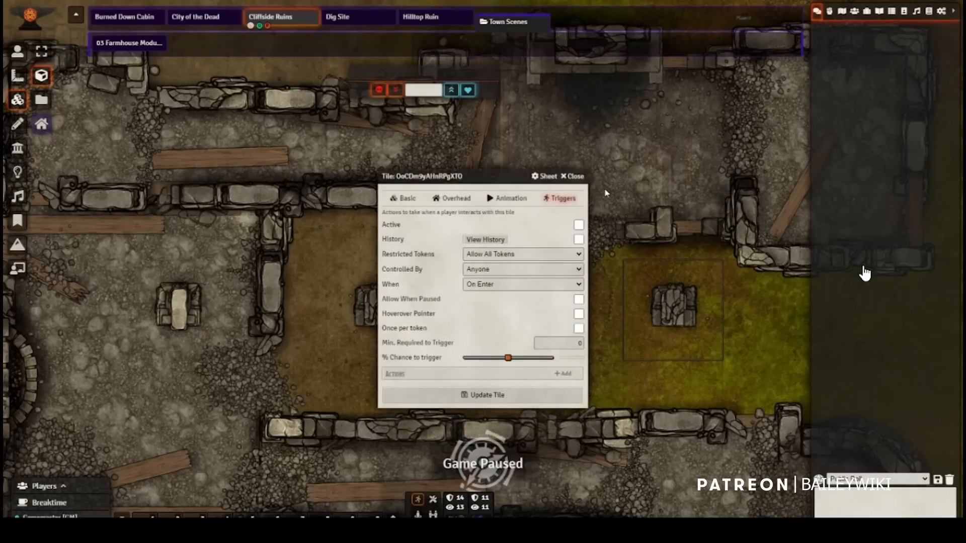
{"action": "left_click", "coordinate": [569, 374]}
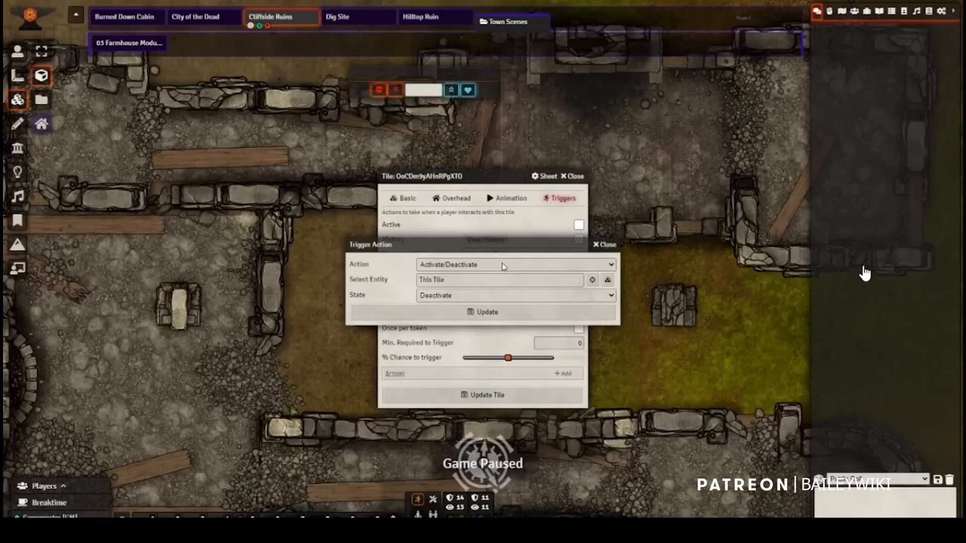
{"action": "left_click", "coordinate": [496, 266]}
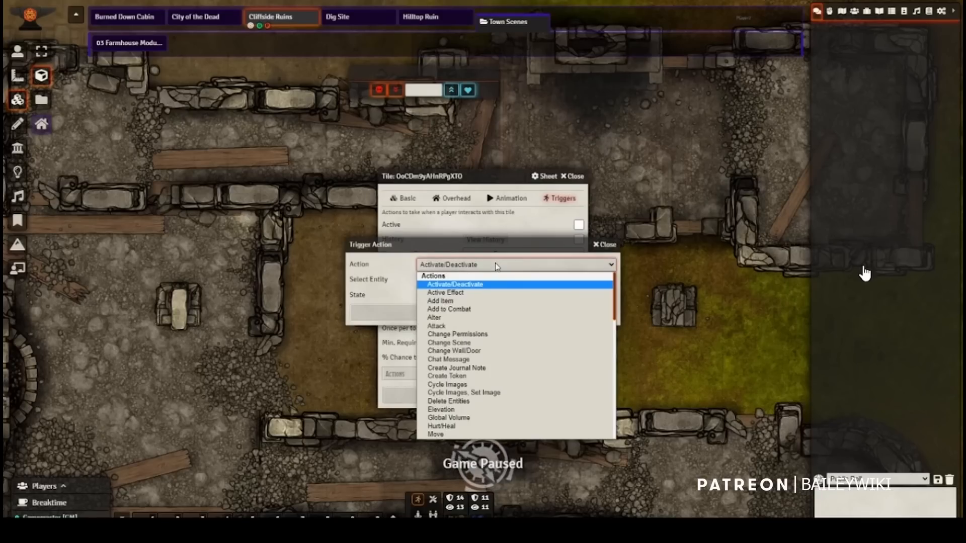
{"action": "scroll", "coordinate": [485, 287], "scroll_direction": "down", "scroll_amount": 5}
{"action": "left_click", "coordinate": [433, 318]}
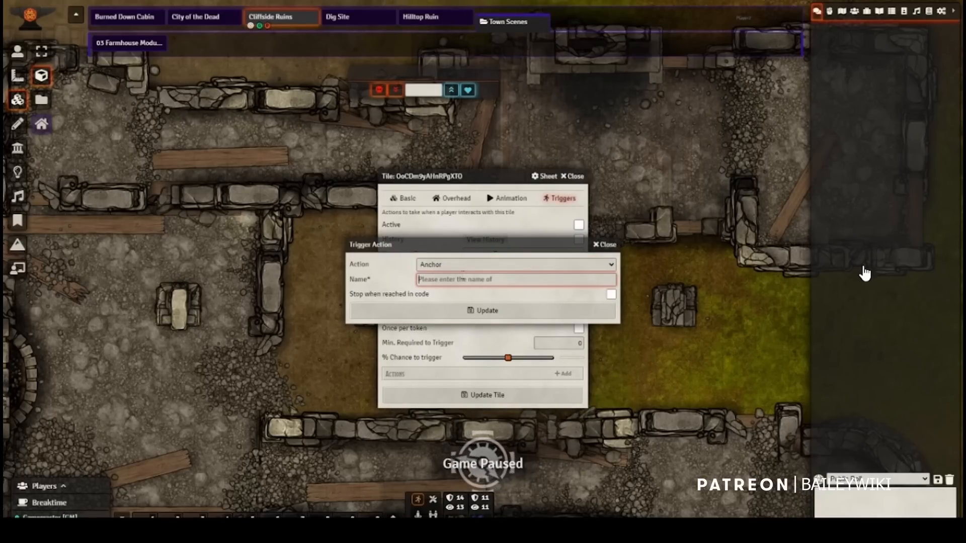
{"action": "type", "text": "_gm"}
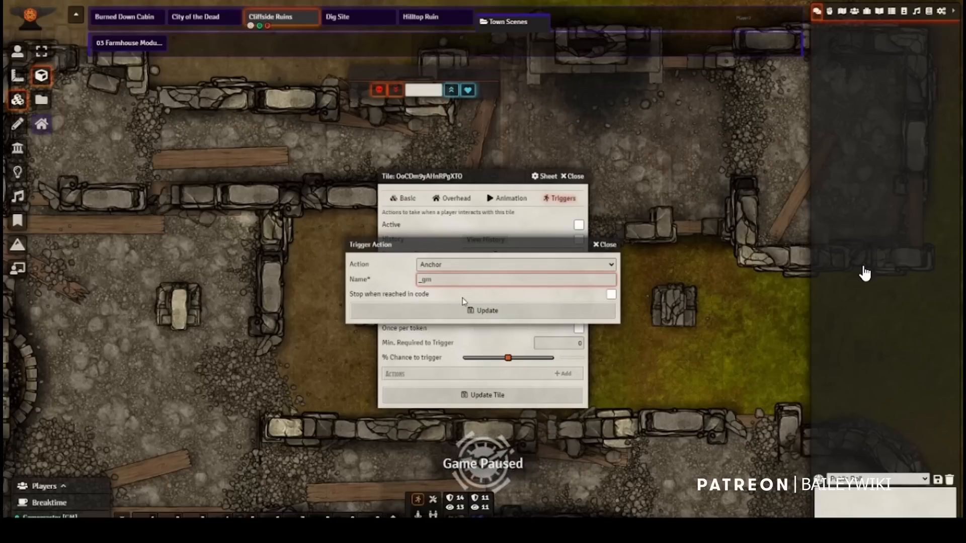
{"action": "left_click", "coordinate": [462, 313]}
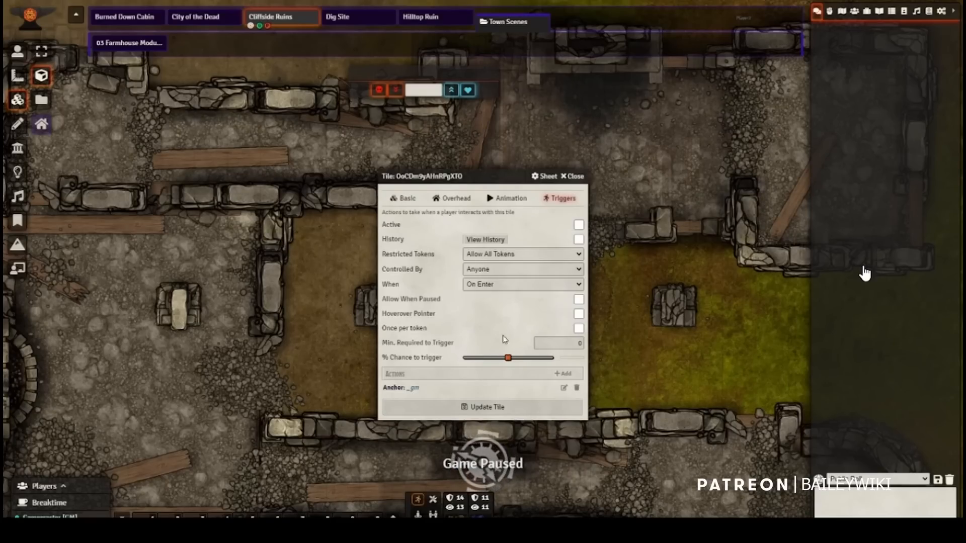
Step: Set the tile's trigger condition to On Click and add an Anchor action named _player
{"action": "left_click", "coordinate": [486, 285]}
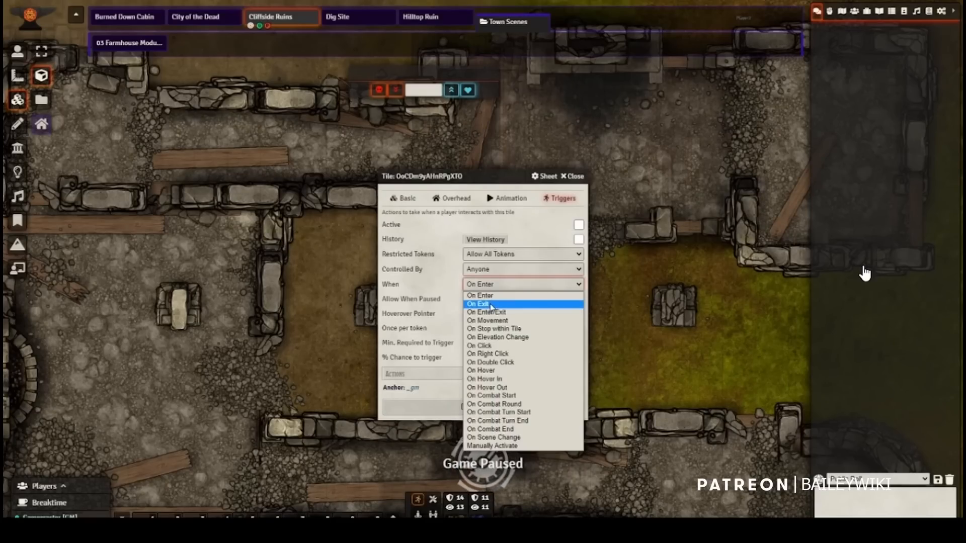
{"action": "left_click", "coordinate": [491, 346]}
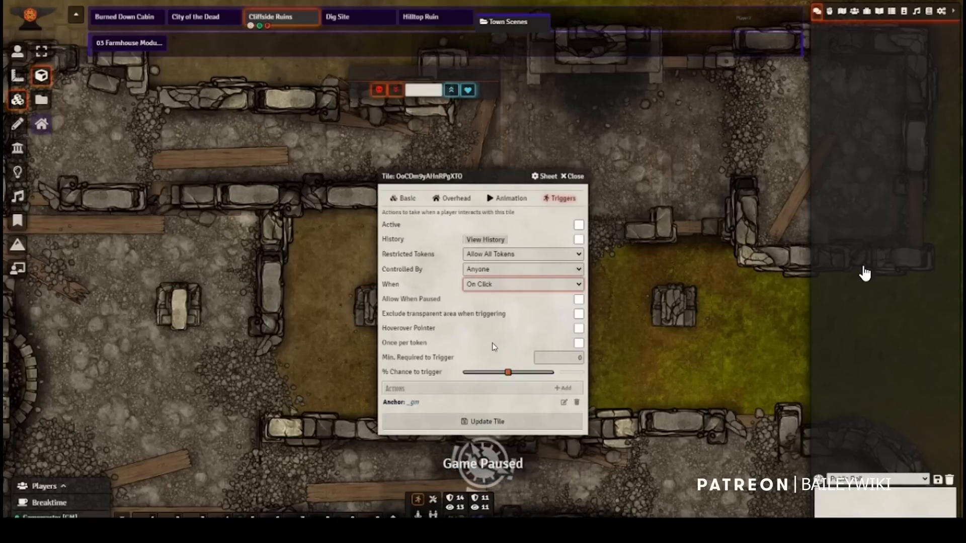
{"action": "left_click", "coordinate": [561, 388]}
{"action": "left_click", "coordinate": [472, 267]}
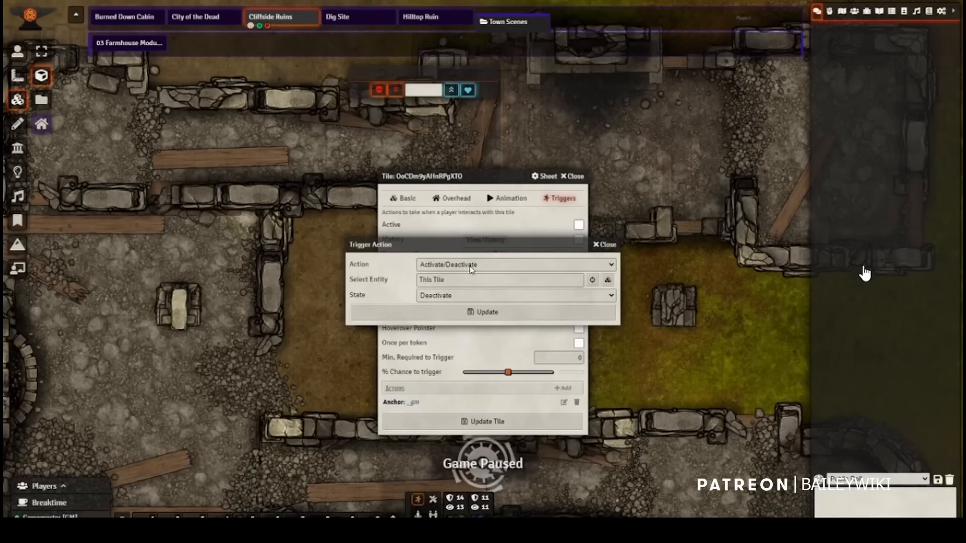
{"action": "left_click", "coordinate": [461, 282]}
{"action": "left_click", "coordinate": [460, 282]}
{"action": "type", "text": "_player"}
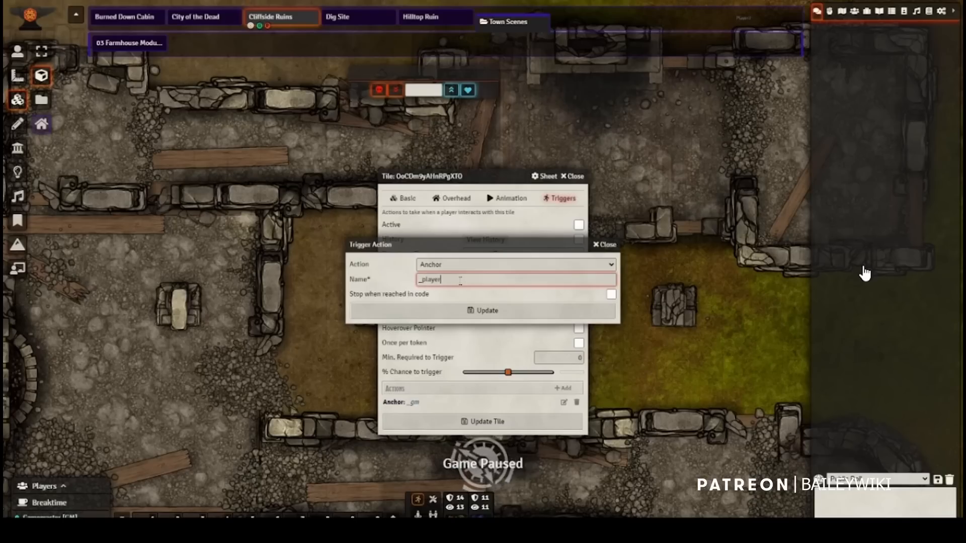
{"action": "left_click", "coordinate": [465, 312]}
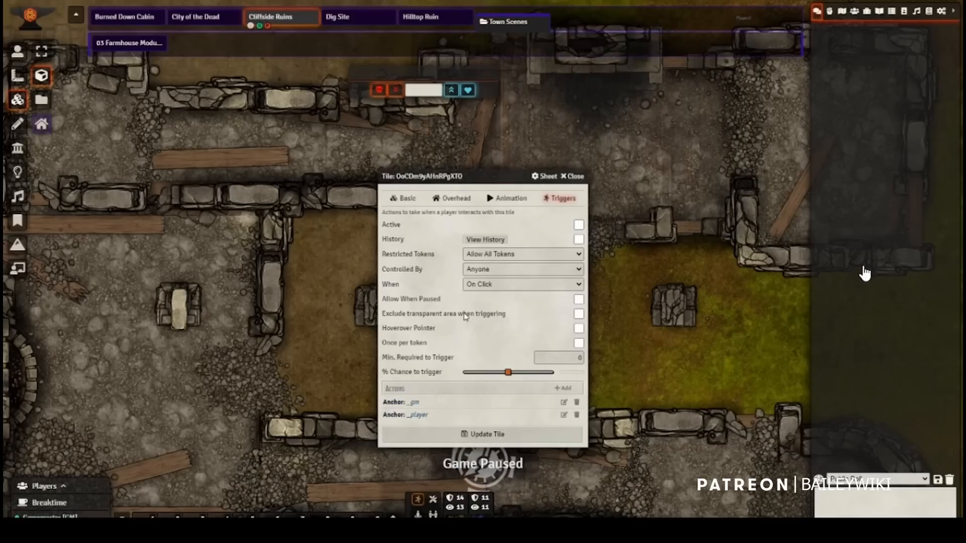
Step: Set the tile's trigger condition to On Enter/Exit and add an Anchor action named _enter
{"action": "left_click", "coordinate": [483, 284]}
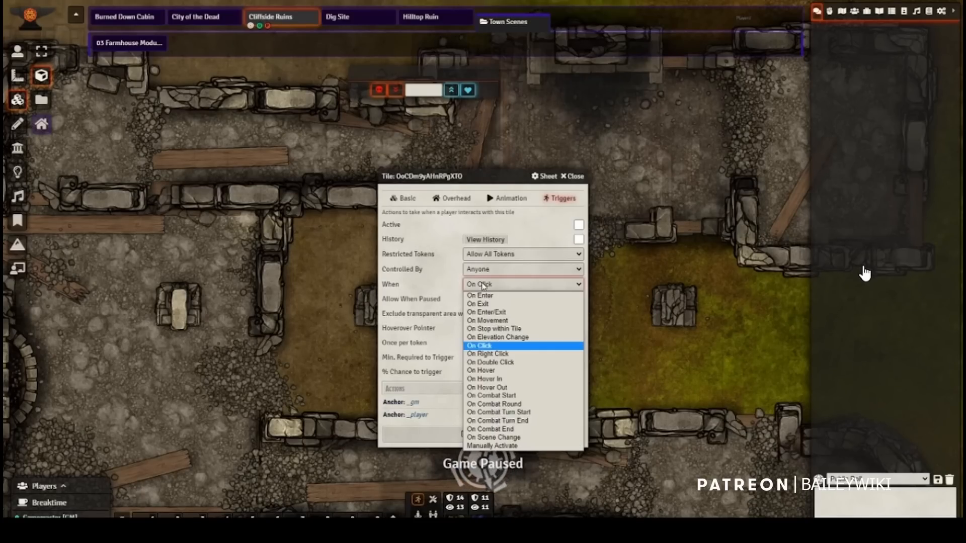
{"action": "left_click", "coordinate": [491, 318]}
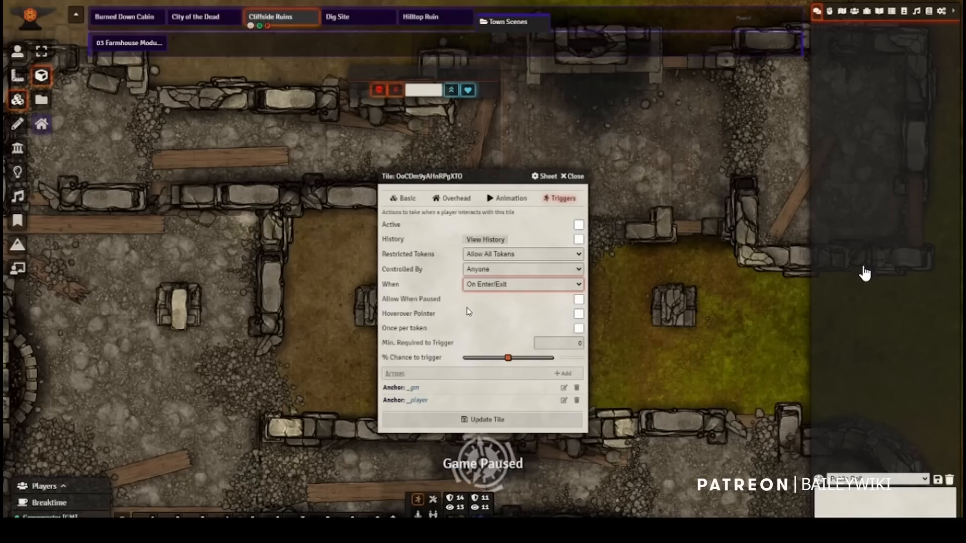
{"action": "left_click", "coordinate": [562, 374]}
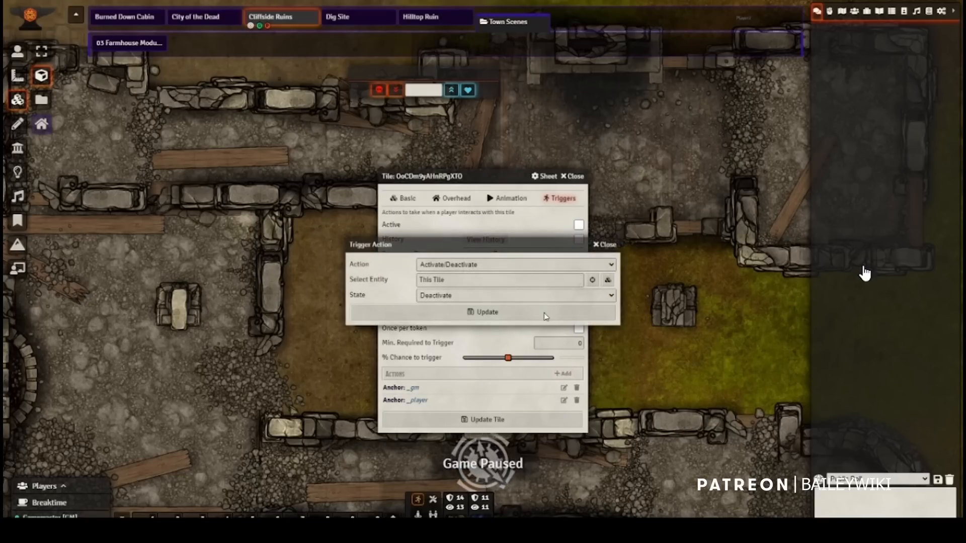
{"action": "left_click", "coordinate": [529, 265]}
{"action": "left_click", "coordinate": [446, 275]}
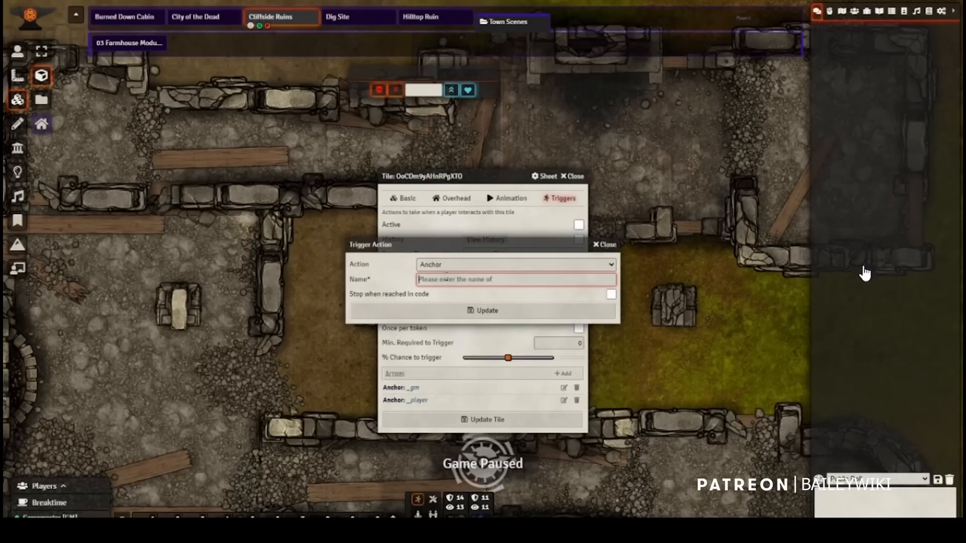
{"action": "type", "text": "_enter"}
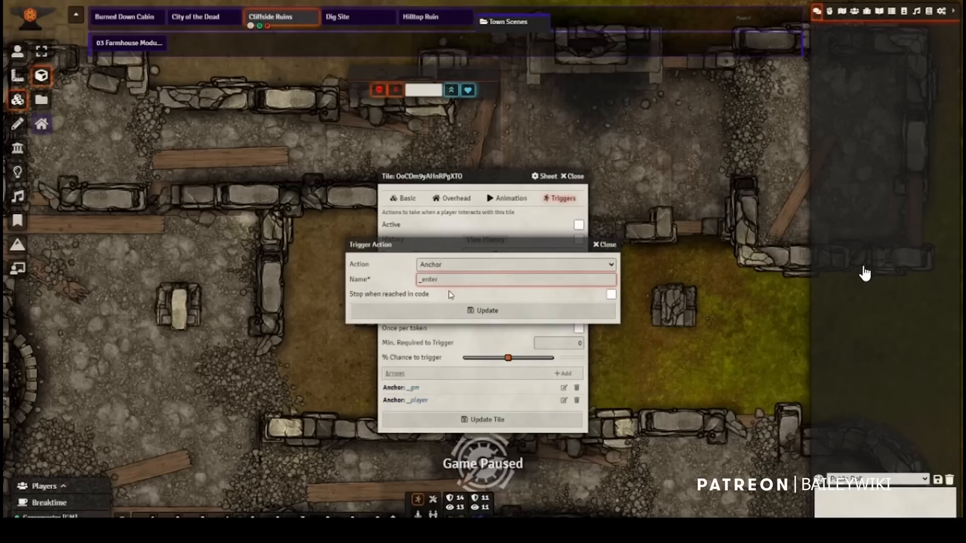
{"action": "left_click", "coordinate": [451, 311]}
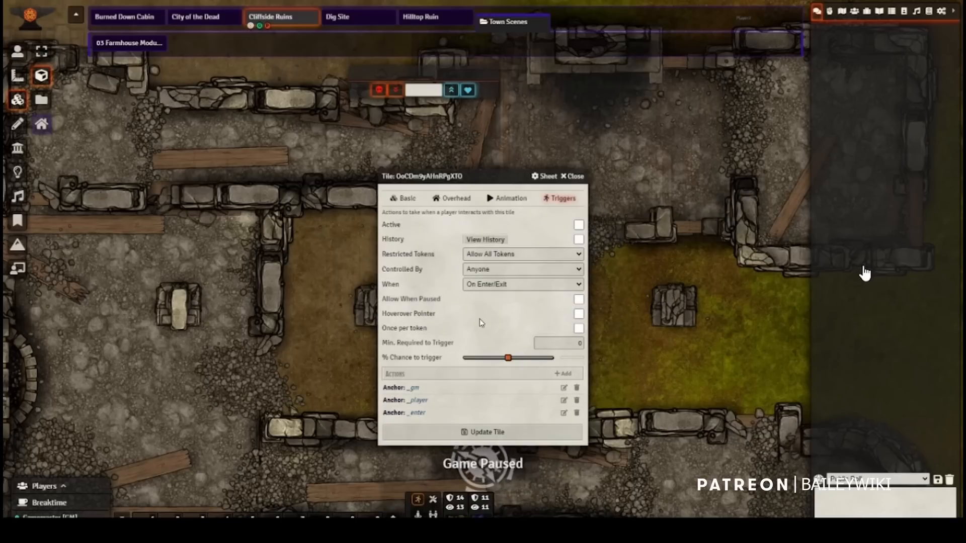
Step: Add an Anchor action named _exit to the tile's trigger actions
{"action": "left_click", "coordinate": [563, 374]}
{"action": "left_click", "coordinate": [498, 266]}
{"action": "scroll", "coordinate": [483, 332], "scroll_direction": "down", "scroll_amount": 5}
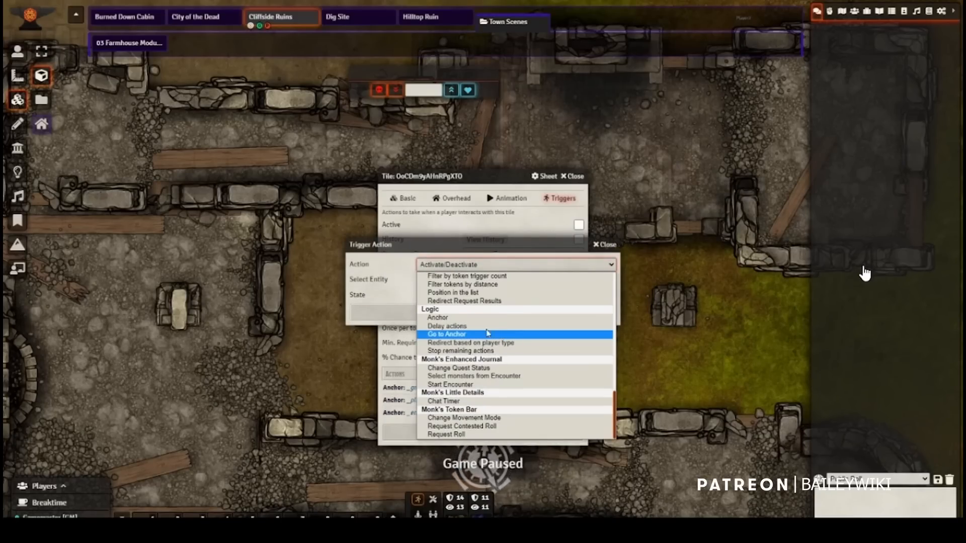
{"action": "left_click", "coordinate": [459, 319]}
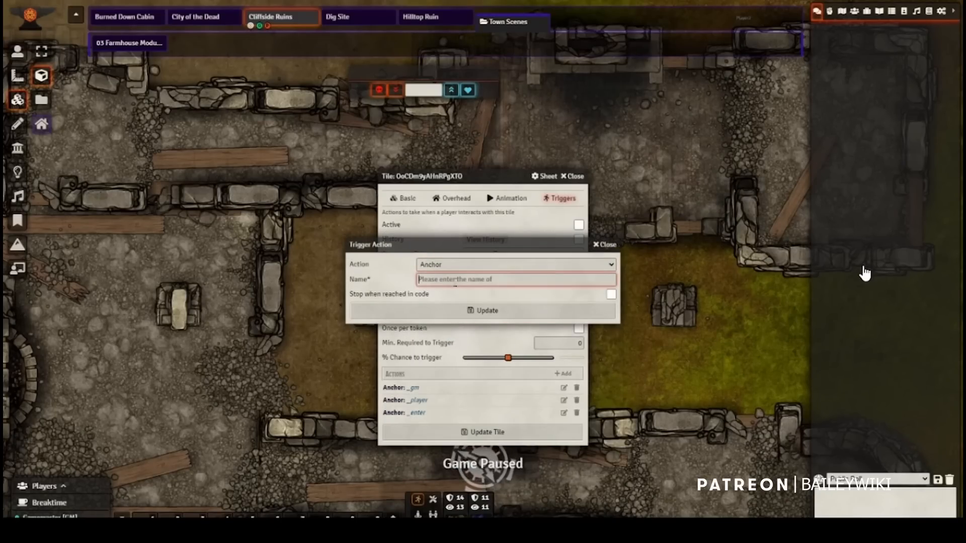
{"action": "type", "text": "_exit"}
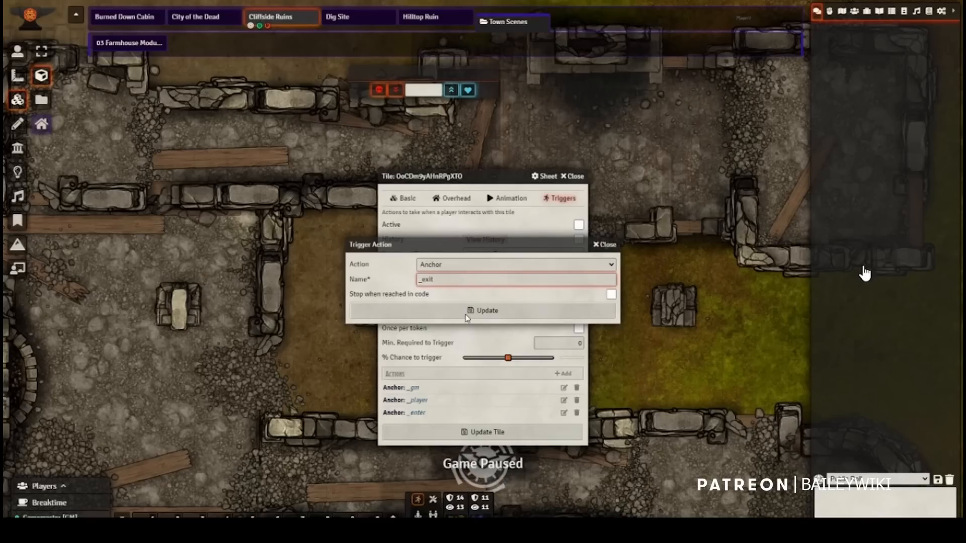
{"action": "left_click", "coordinate": [466, 315]}
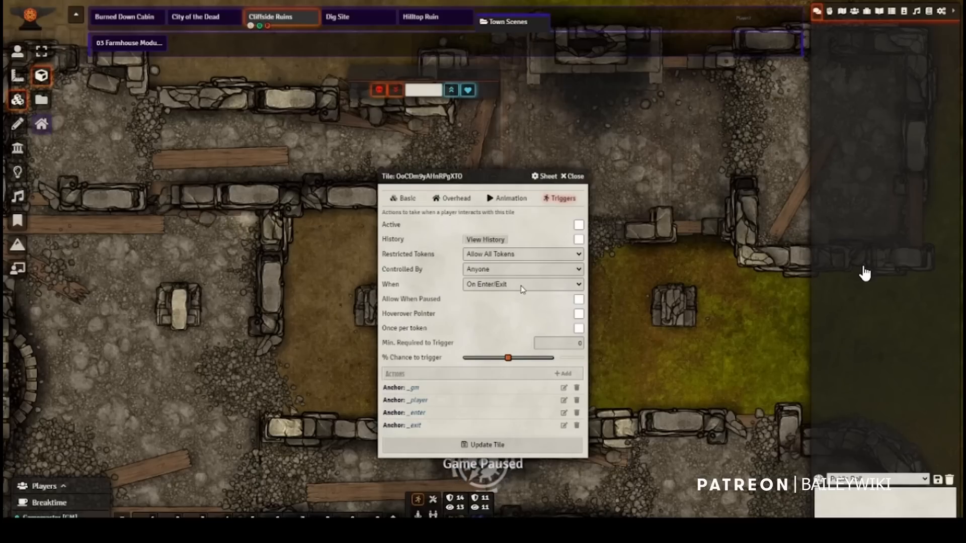
Step: Add an Anchor action named _dooropen to the tile's triggers, and close the tile settings without updating the tile
{"action": "left_click", "coordinate": [561, 375]}
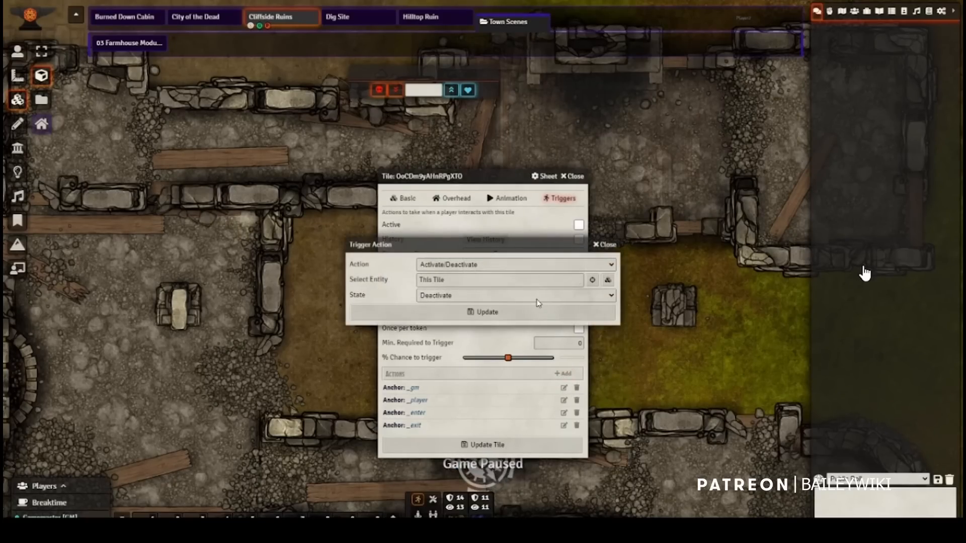
{"action": "left_click", "coordinate": [505, 265]}
{"action": "scroll", "coordinate": [504, 304], "scroll_direction": "down", "scroll_amount": 10}
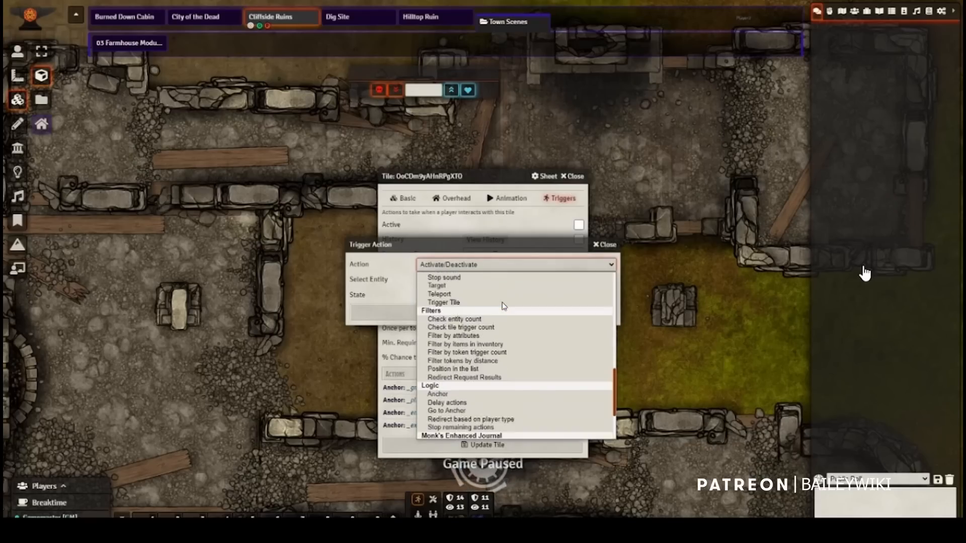
{"action": "left_click", "coordinate": [459, 319]}
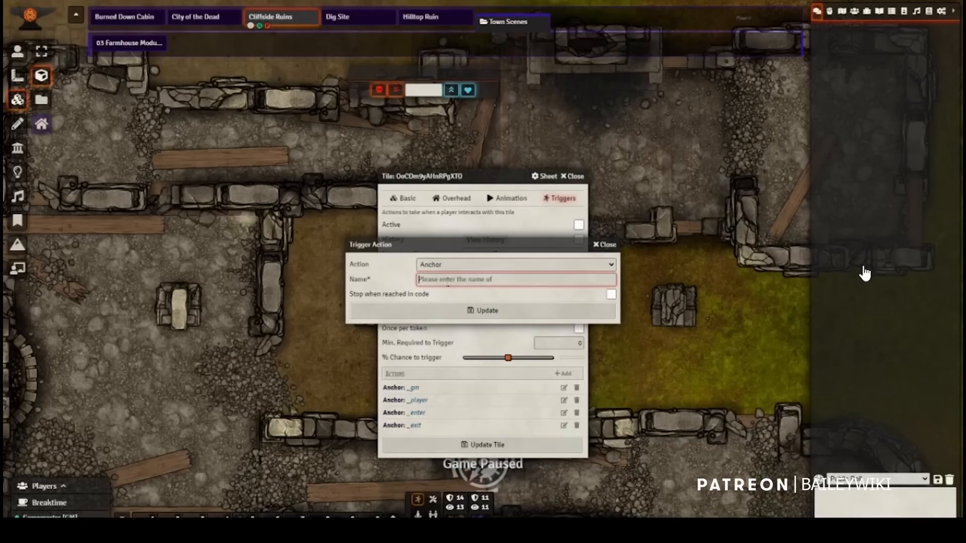
{"action": "type", "text": "_dooropen"}
{"action": "left_click", "coordinate": [435, 310]}
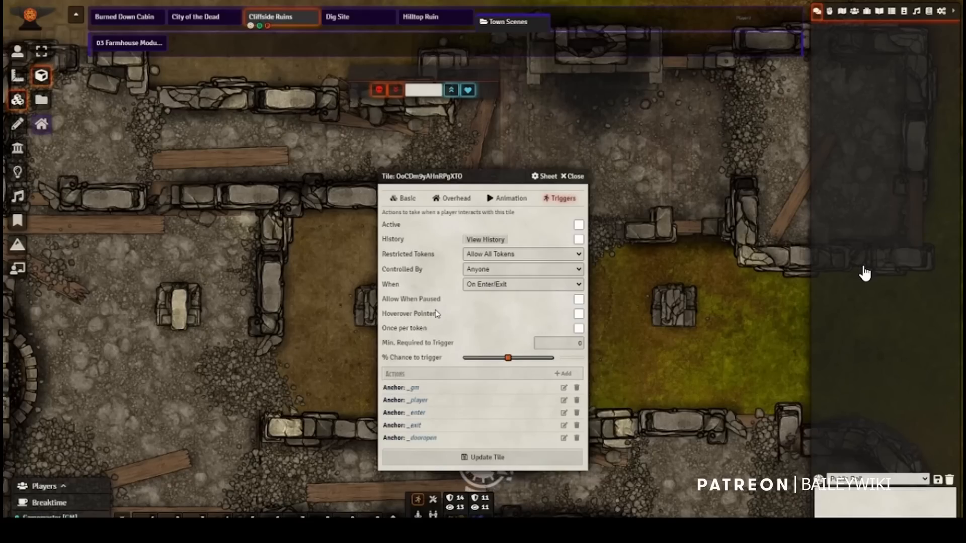
{"action": "left_click", "coordinate": [574, 176]}
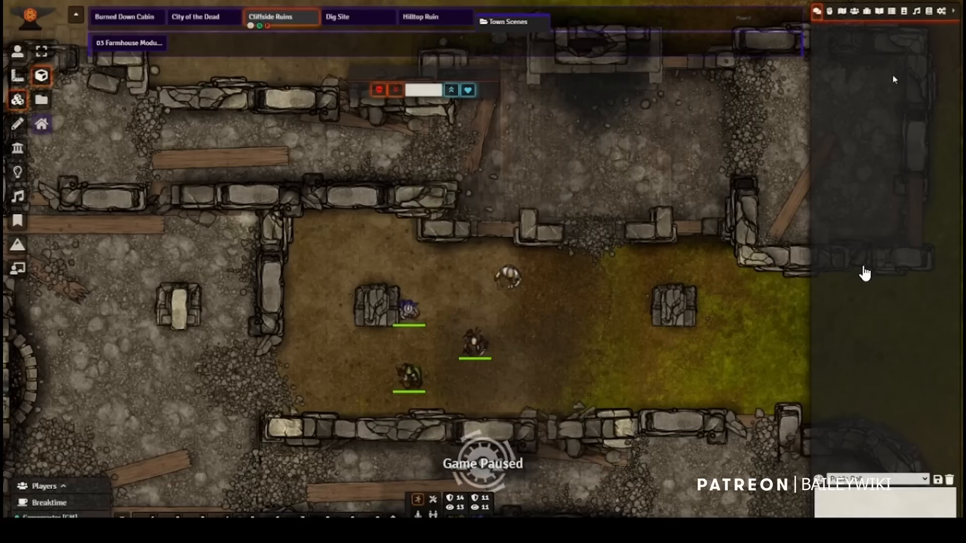
Step: Place the Greatsword from the items directory on the map as a tile, just west of the eastern stone block
{"action": "left_click", "coordinate": [868, 12]}
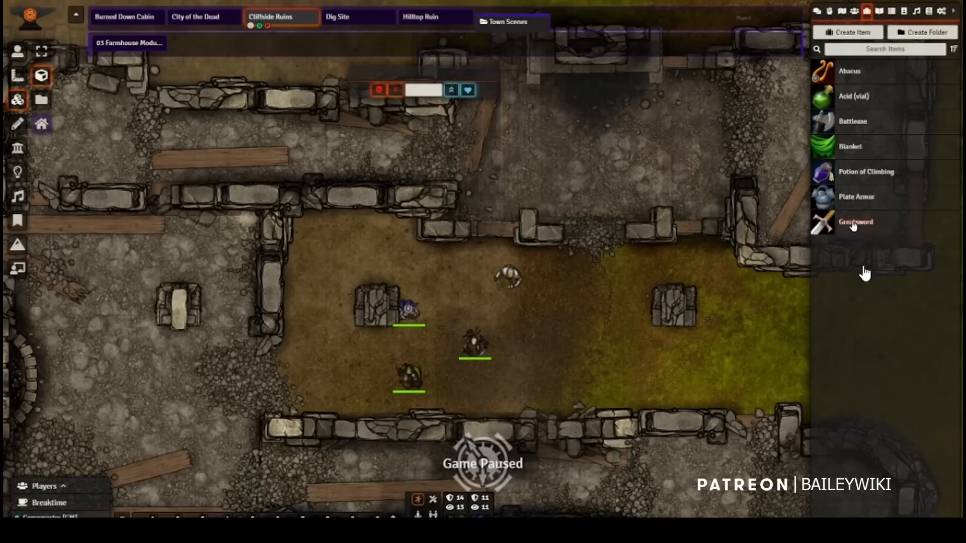
{"action": "left_click_drag", "start_coordinate": [854, 227], "coordinate": [579, 317]}
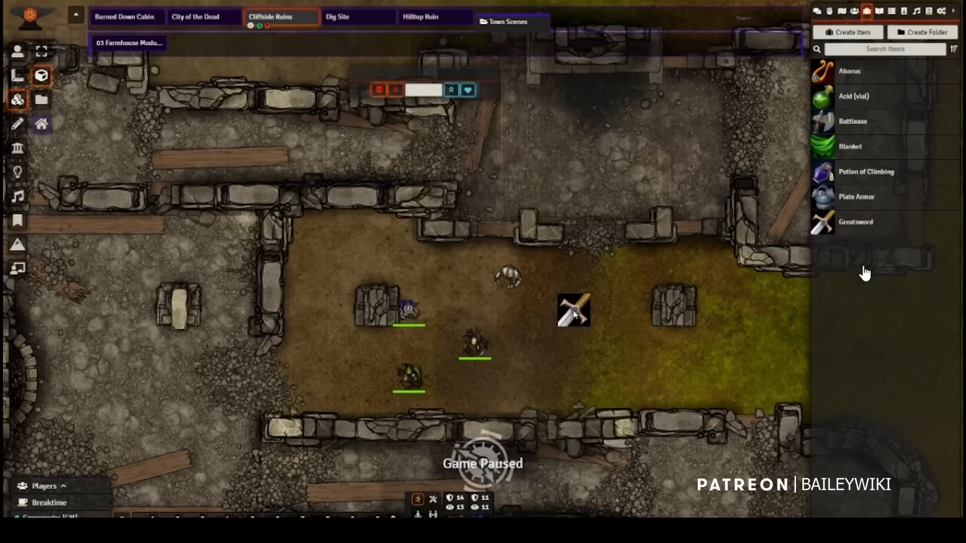
Step: Examine the Greatsword tile's basic settings and its trigger options and actions, and close its settings
{"action": "left_click", "coordinate": [575, 314]}
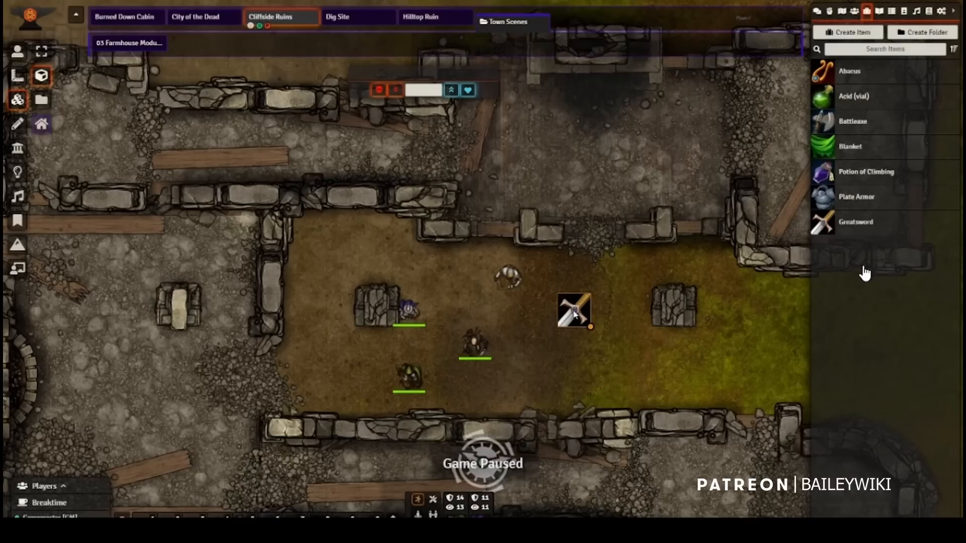
{"action": "right_click", "coordinate": [575, 314]}
{"action": "double_click", "coordinate": [575, 314]}
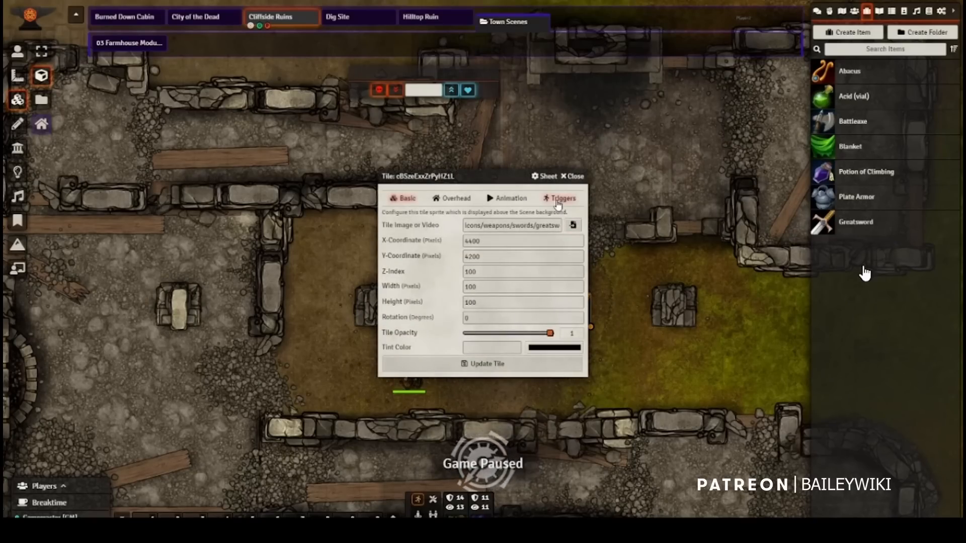
{"action": "left_click", "coordinate": [557, 201]}
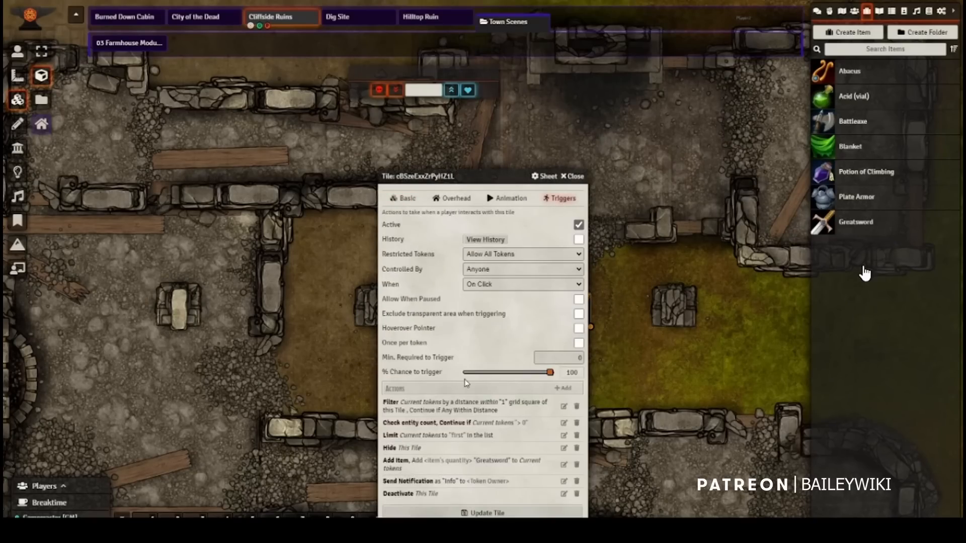
{"action": "left_click", "coordinate": [407, 201]}
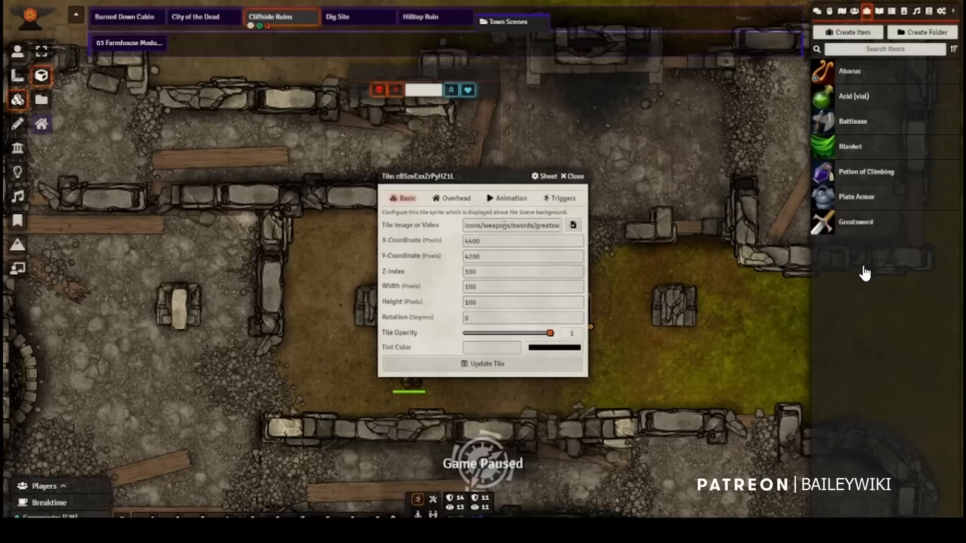
{"action": "left_click", "coordinate": [562, 200]}
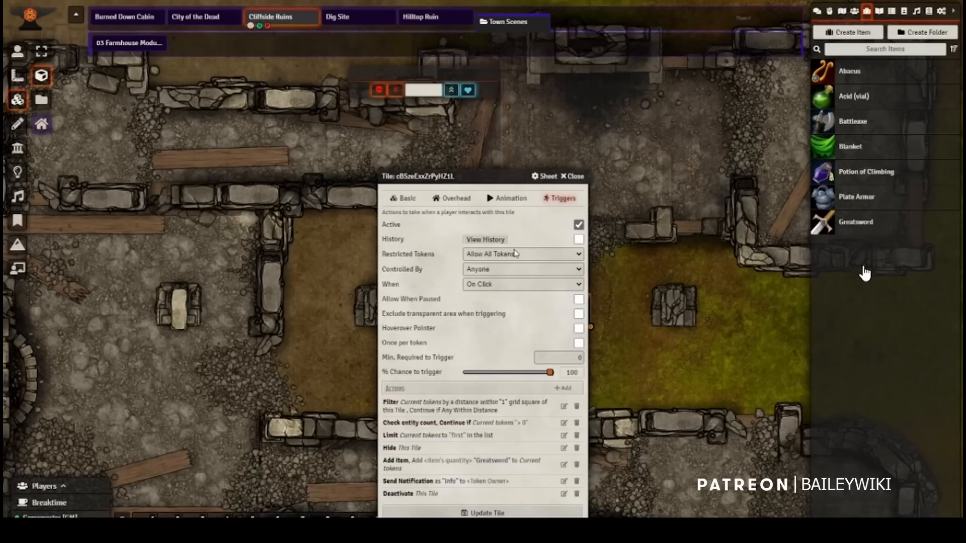
{"action": "left_click", "coordinate": [573, 177]}
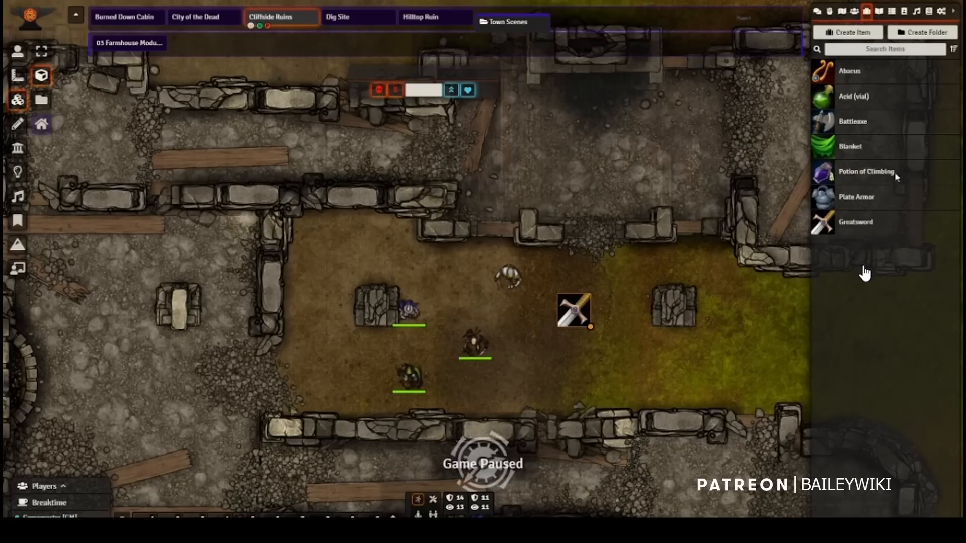
Step: Place the Defender Longsword from the Items (SRD) compendium on the map just south of the Greatsword tile, and close the compendium
{"action": "left_click", "coordinate": [929, 10]}
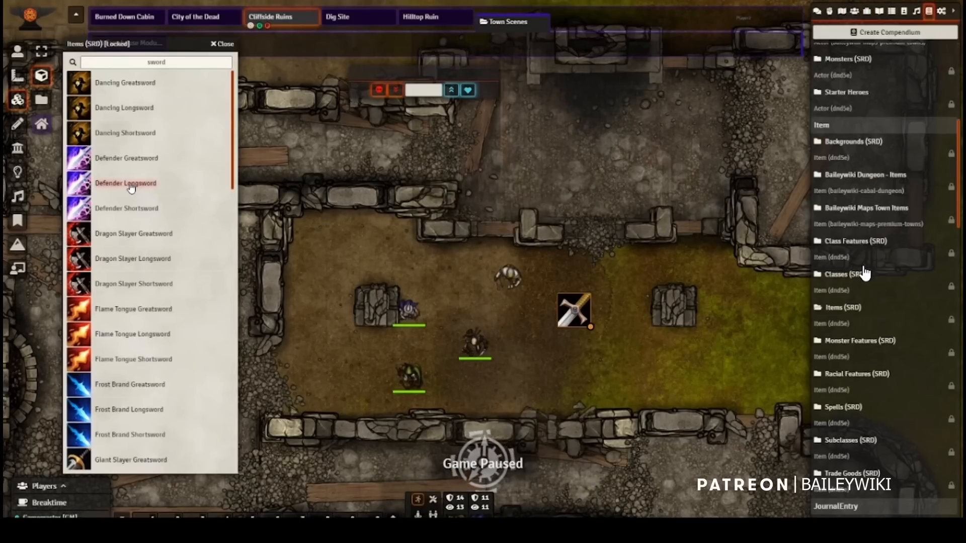
{"action": "left_click_drag", "start_coordinate": [131, 188], "coordinate": [573, 359]}
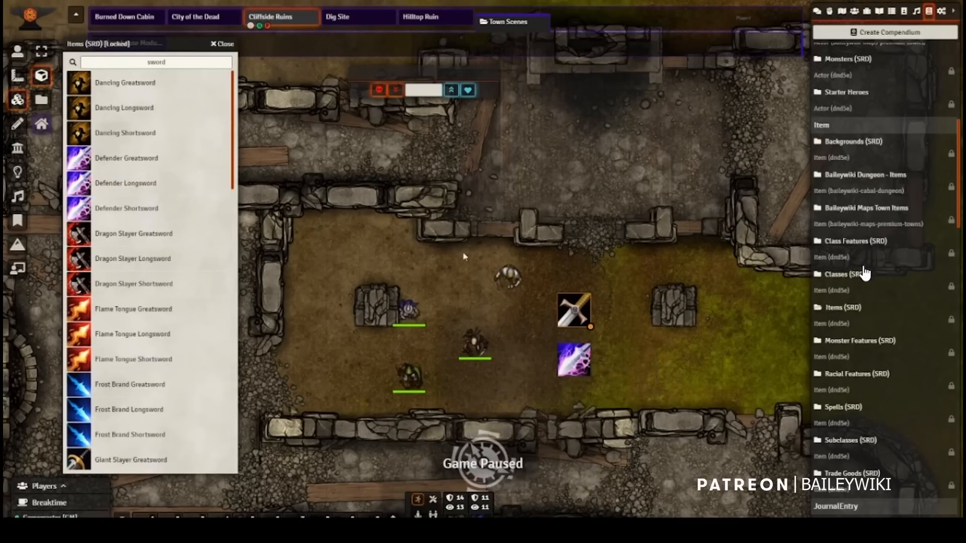
{"action": "left_click", "coordinate": [222, 43]}
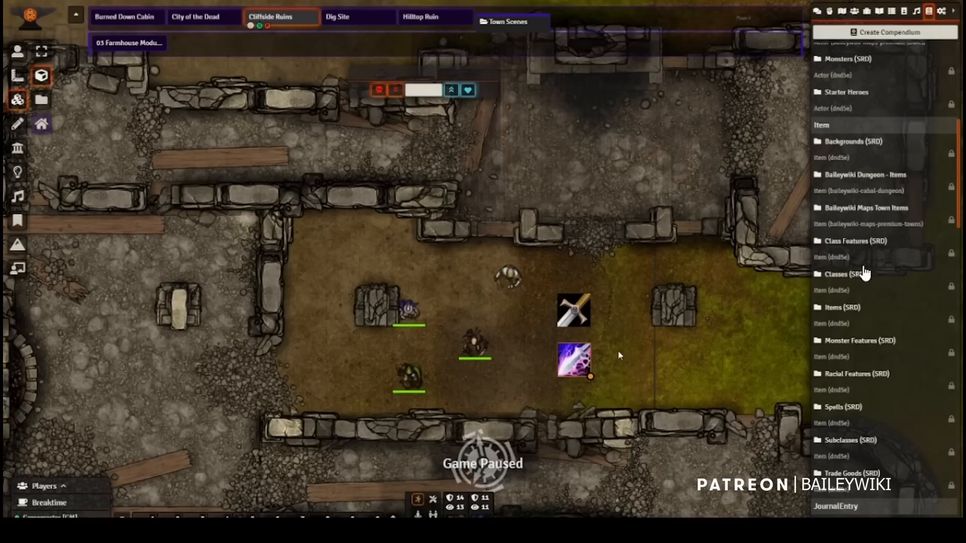
Step: Delete the Greatsword and Defender Longsword tiles from the scene
{"action": "left_click", "coordinate": [581, 313]}
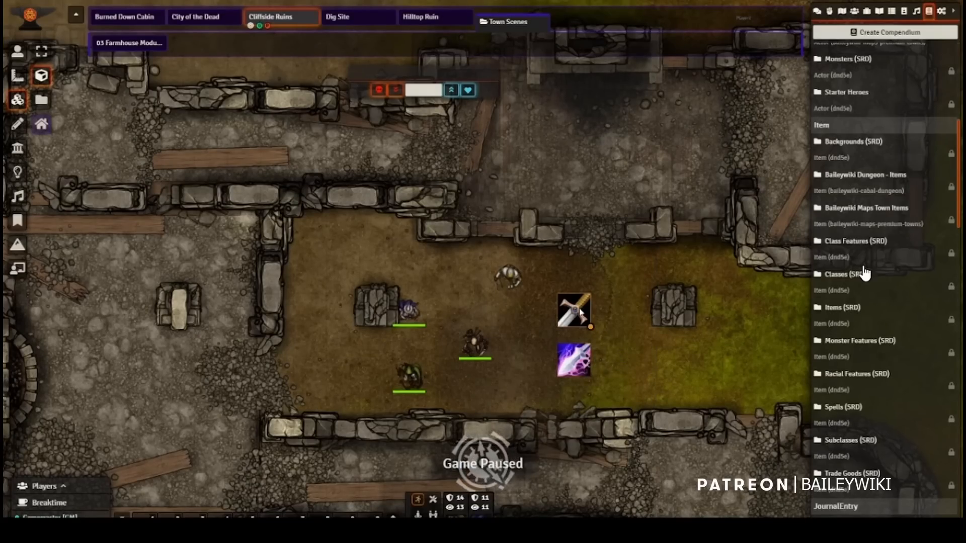
{"action": "key", "text": "Delete"}
{"action": "left_click", "coordinate": [573, 365]}
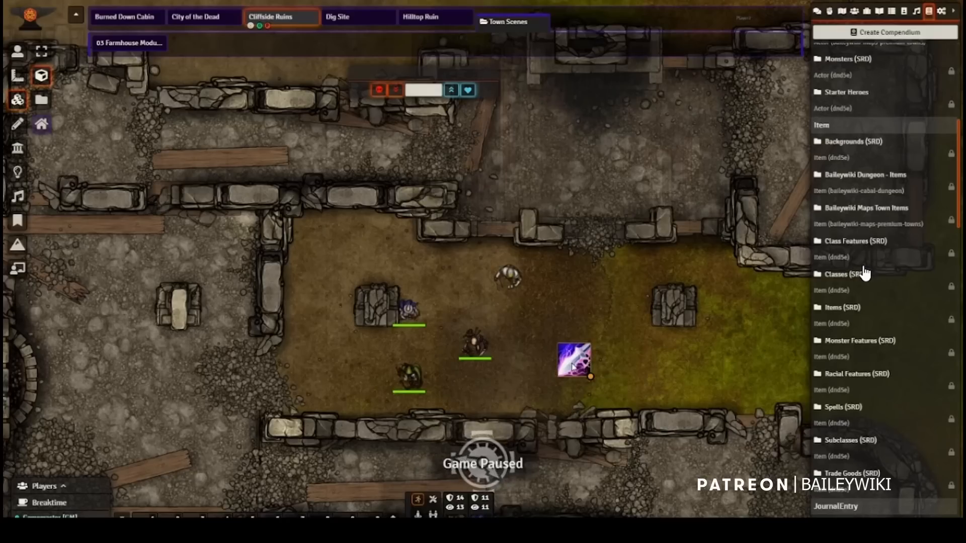
{"action": "key", "text": "Delete"}
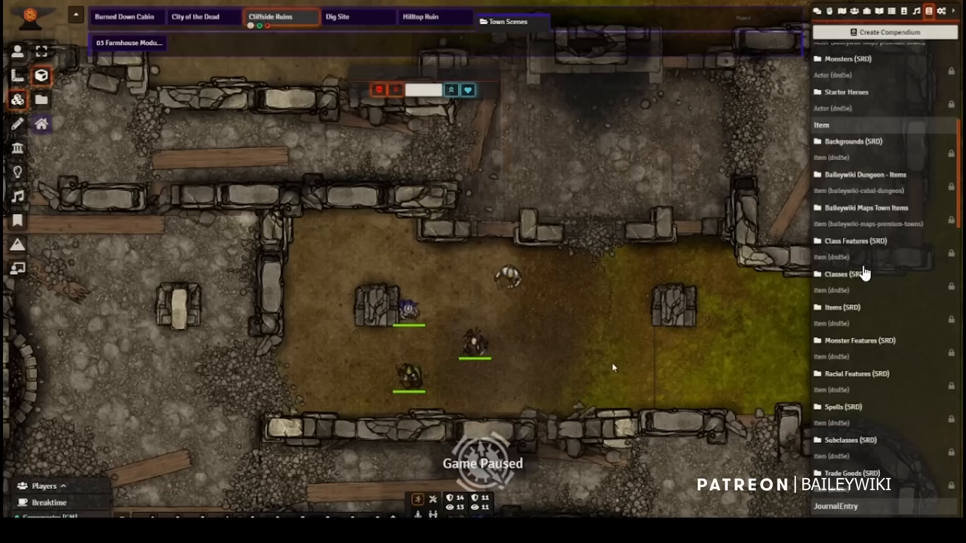
{"action": "scroll", "coordinate": [579, 390], "scroll_direction": "down", "scroll_amount": 1}
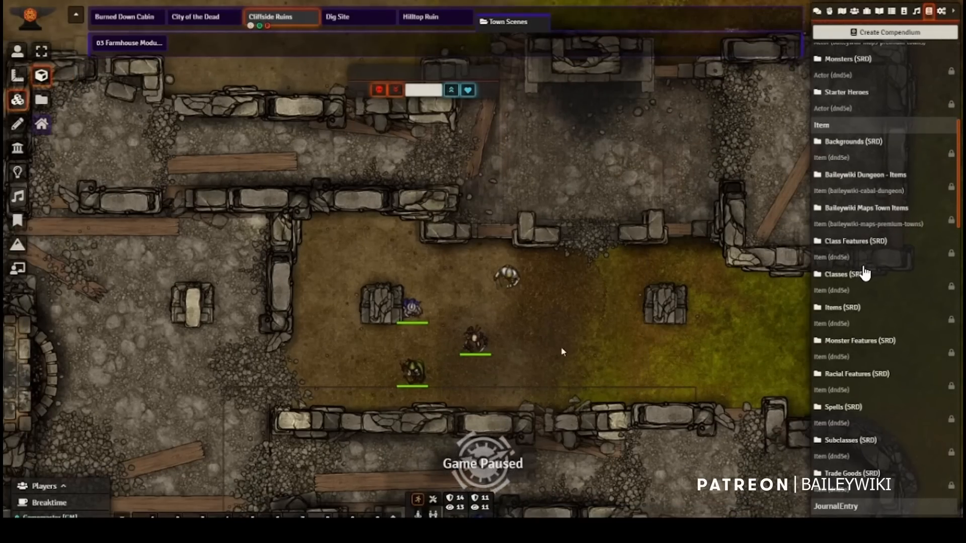
Step: Switch to the token controls and view the scene from the vision of the Quillathe and Zanna tokens in turn
{"action": "left_click", "coordinate": [17, 51]}
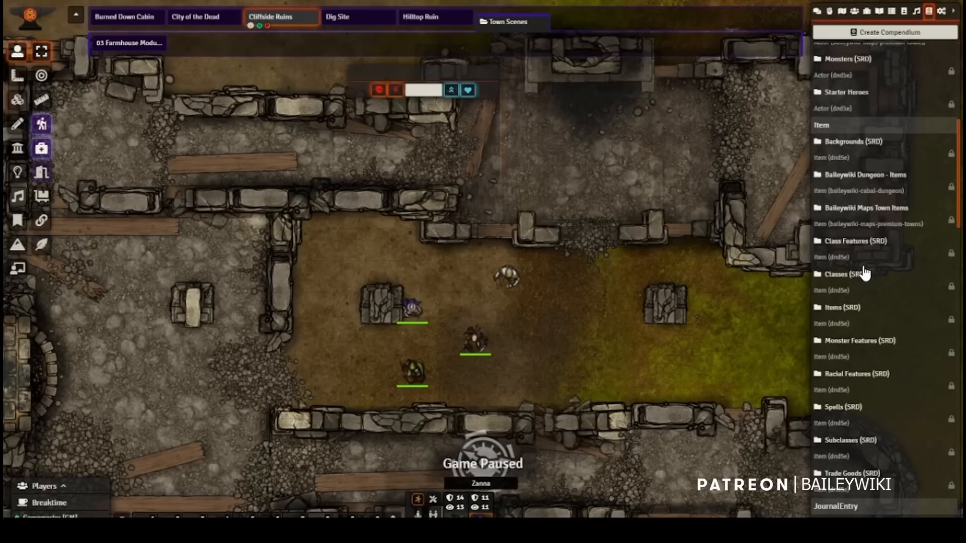
{"action": "key", "text": "Tab"}
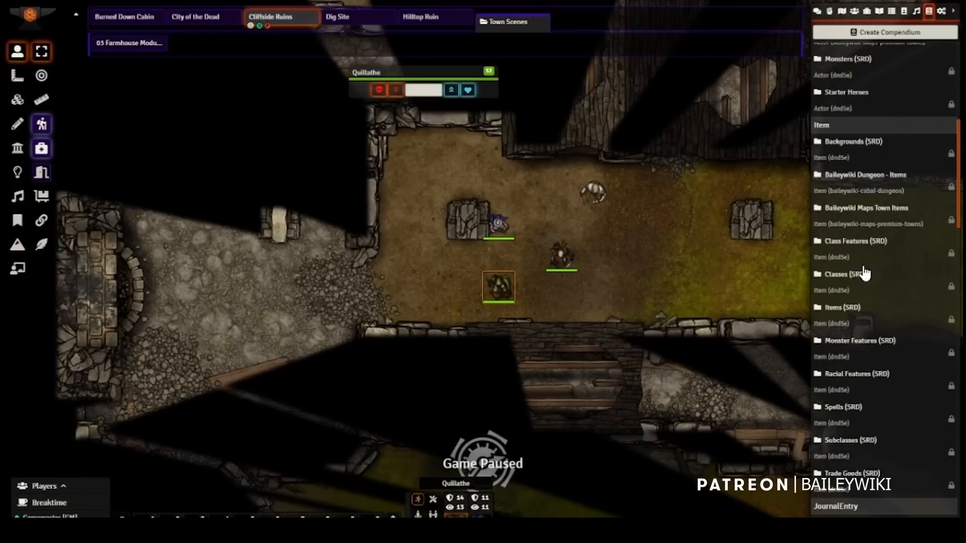
{"action": "key", "text": "Tab"}
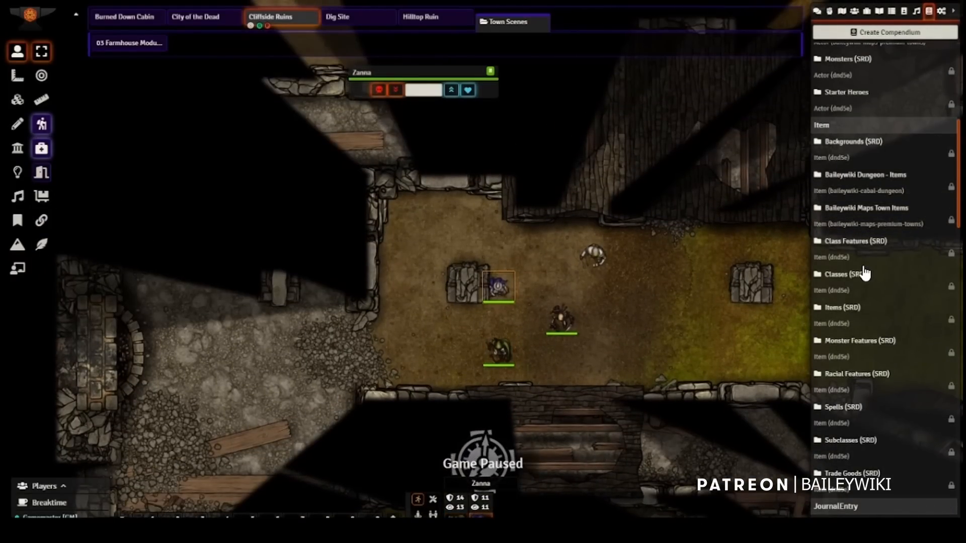
Step: Set Quillathe's individual movement mode to Combat Turn and unpause the game
{"action": "right_click", "coordinate": [457, 510]}
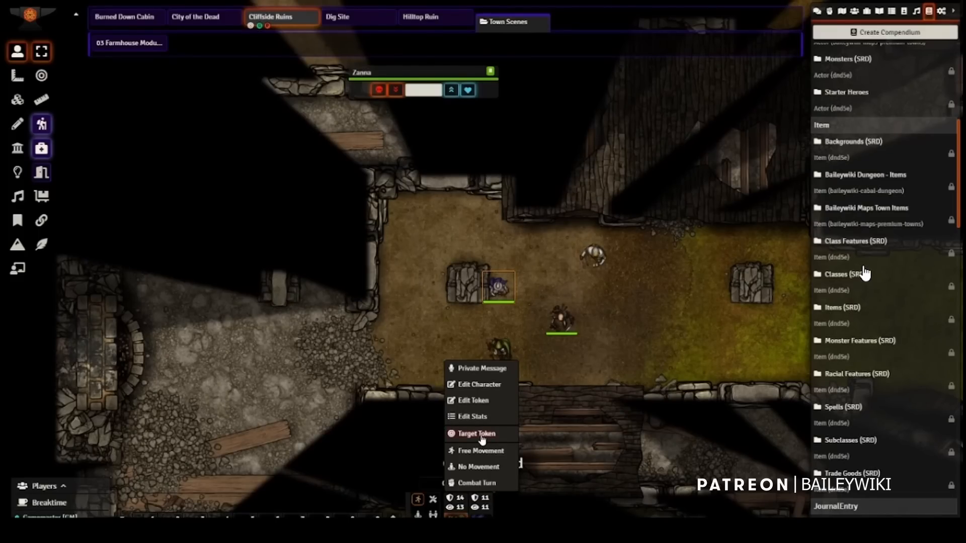
{"action": "left_click", "coordinate": [477, 482]}
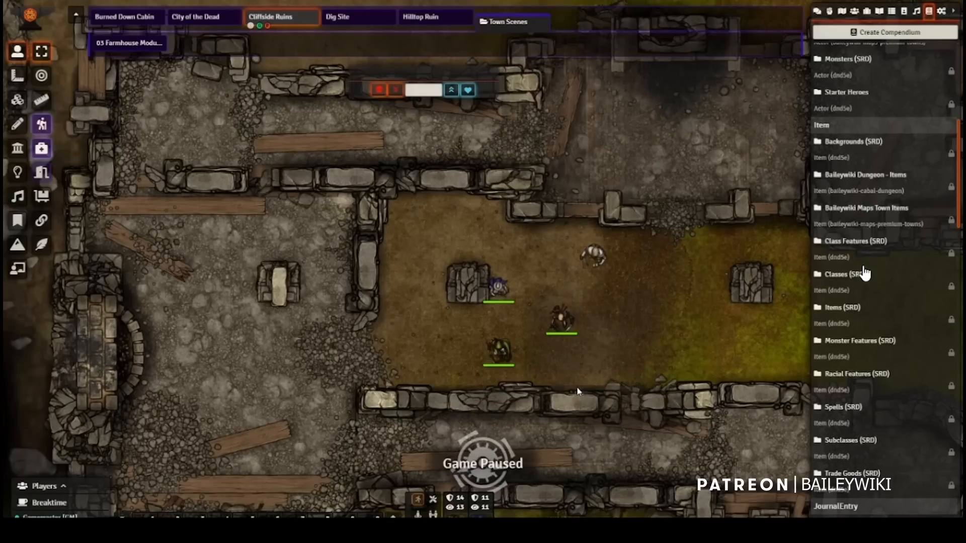
{"action": "key", "text": "space"}
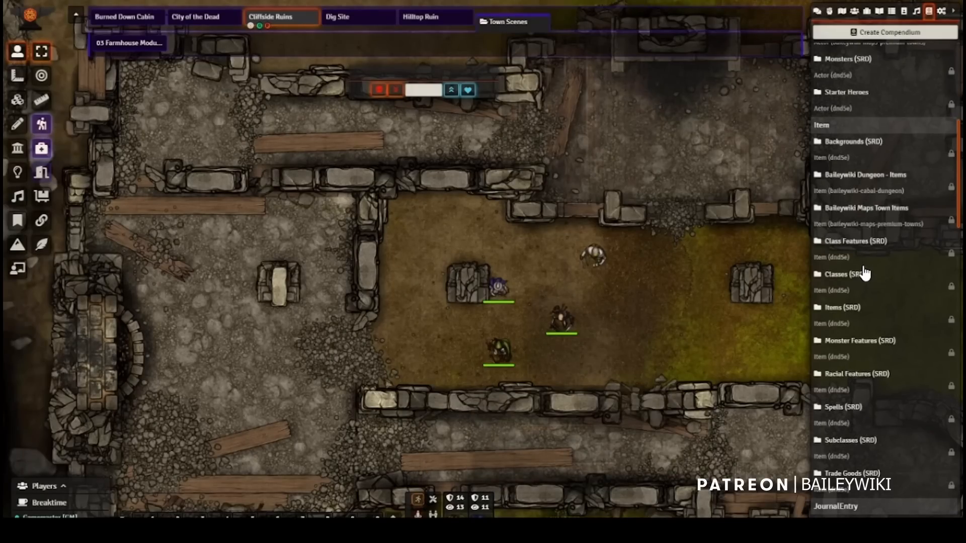
Step: Switch the global token movement mode to No Movement, and also set Zanna's individual movement to No Movement
{"action": "left_click", "coordinate": [418, 513]}
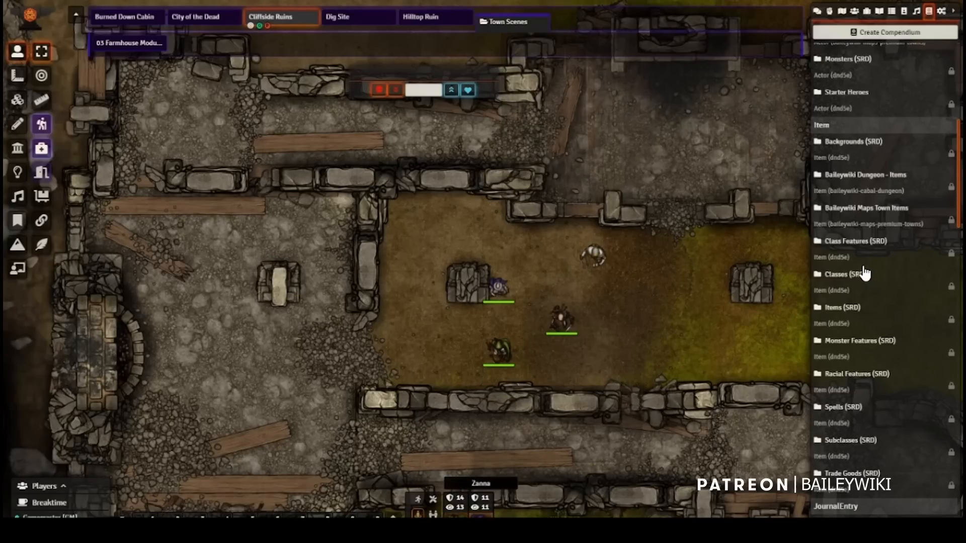
{"action": "right_click", "coordinate": [492, 501]}
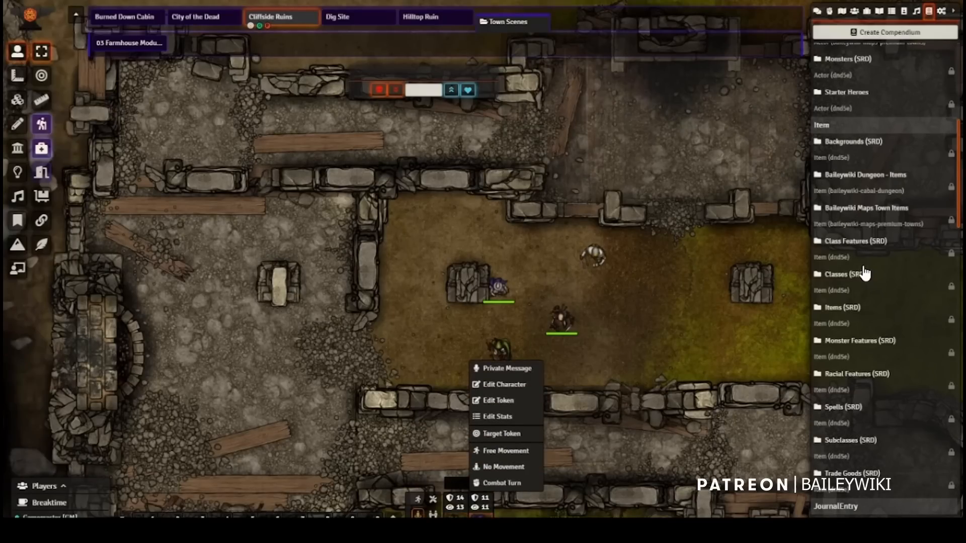
{"action": "left_click", "coordinate": [508, 468]}
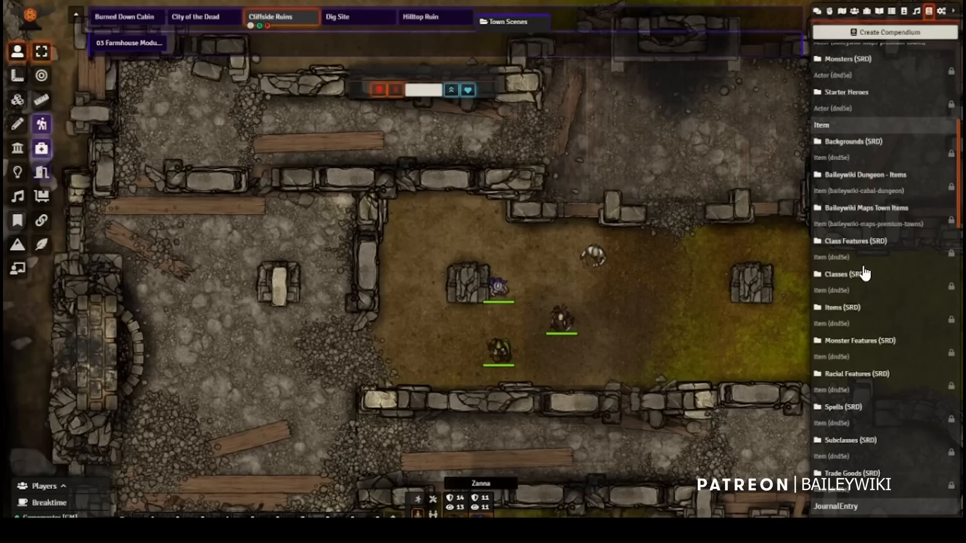
Step: Reopen and dismiss Zanna's token options, and return the global token movement mode to Free Movement
{"action": "right_click", "coordinate": [481, 514]}
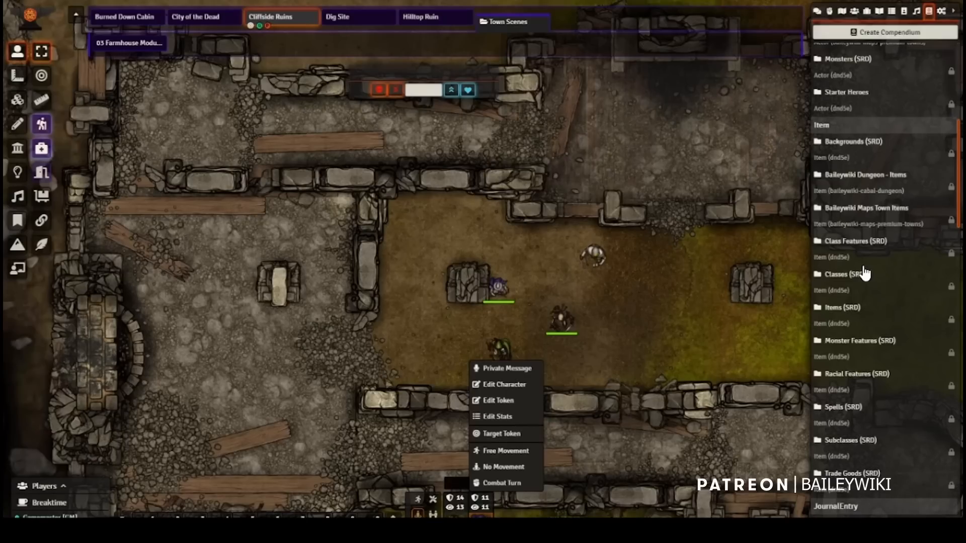
{"action": "left_click", "coordinate": [481, 515]}
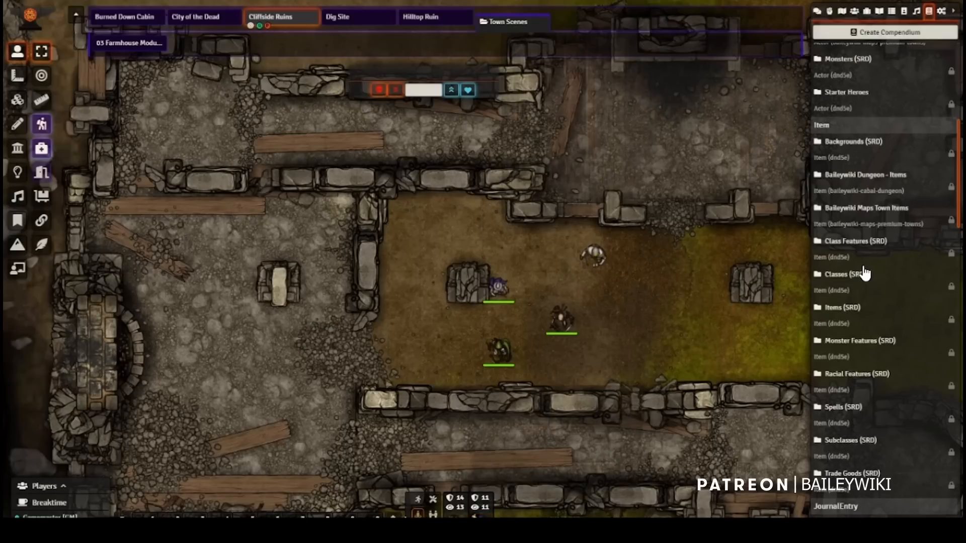
{"action": "left_click", "coordinate": [417, 503]}
Step: Request a public Perception check with DC 15 for Quillathe and Zanna in the chat, and roll it as a normal check
{"action": "left_click", "coordinate": [435, 501]}
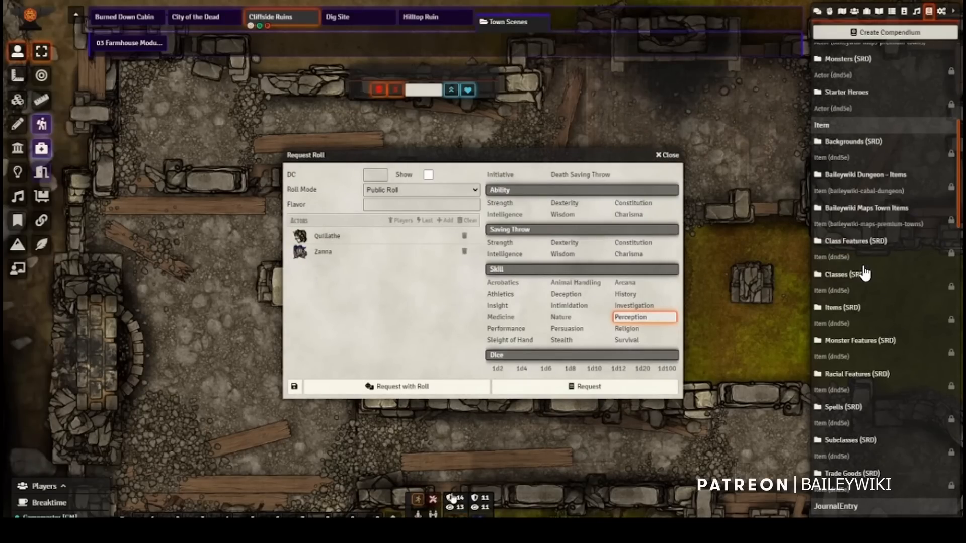
{"action": "left_click", "coordinate": [818, 12]}
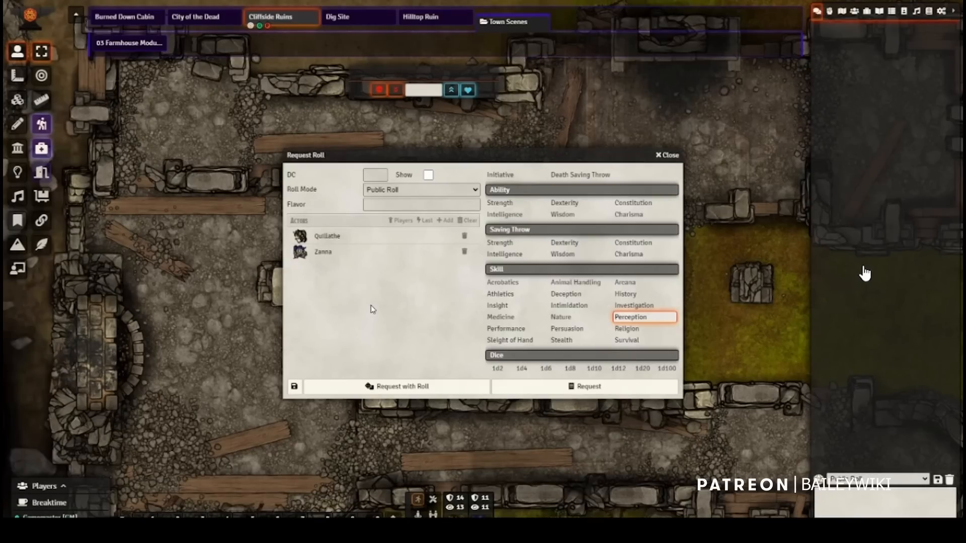
{"action": "left_click", "coordinate": [376, 175]}
{"action": "type", "text": "15"}
{"action": "key", "text": "Return"}
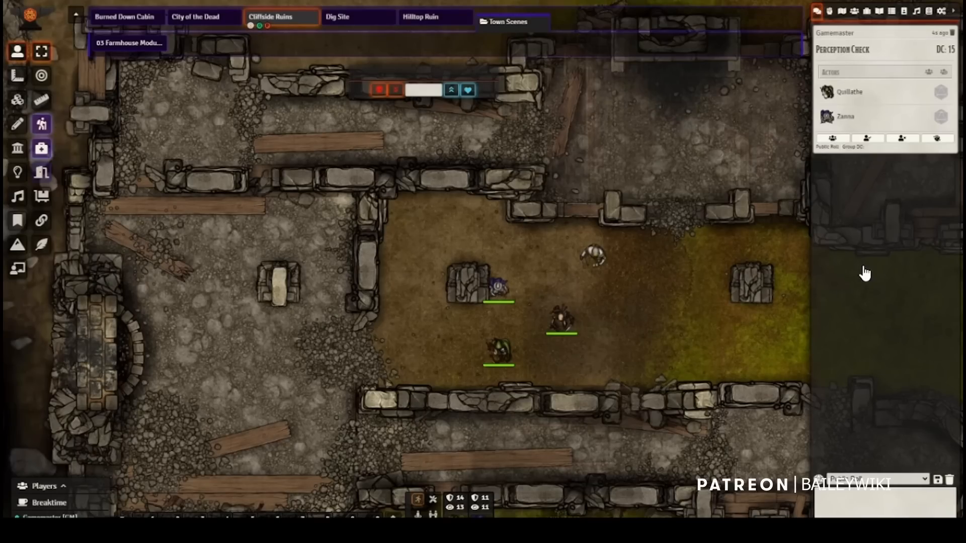
{"action": "left_click", "coordinate": [940, 93]}
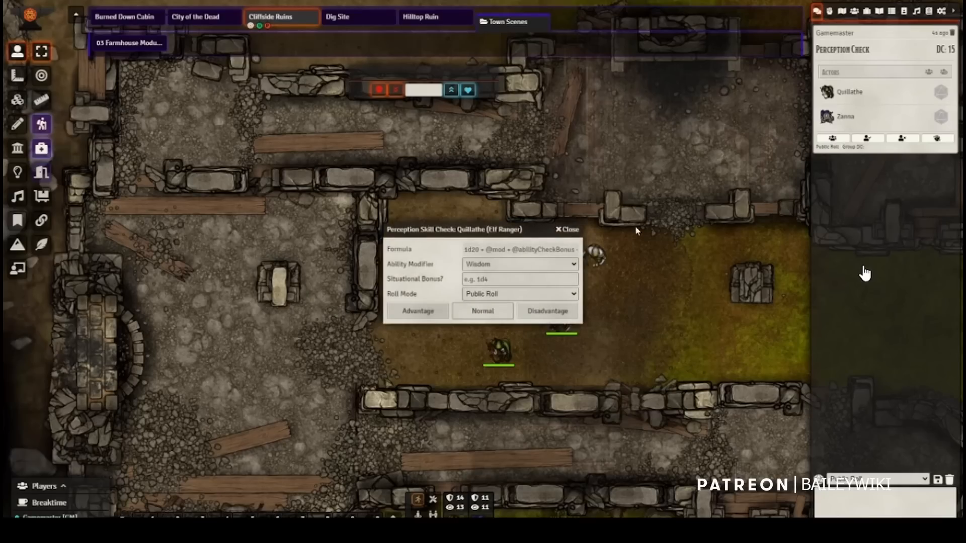
{"action": "left_click", "coordinate": [476, 314]}
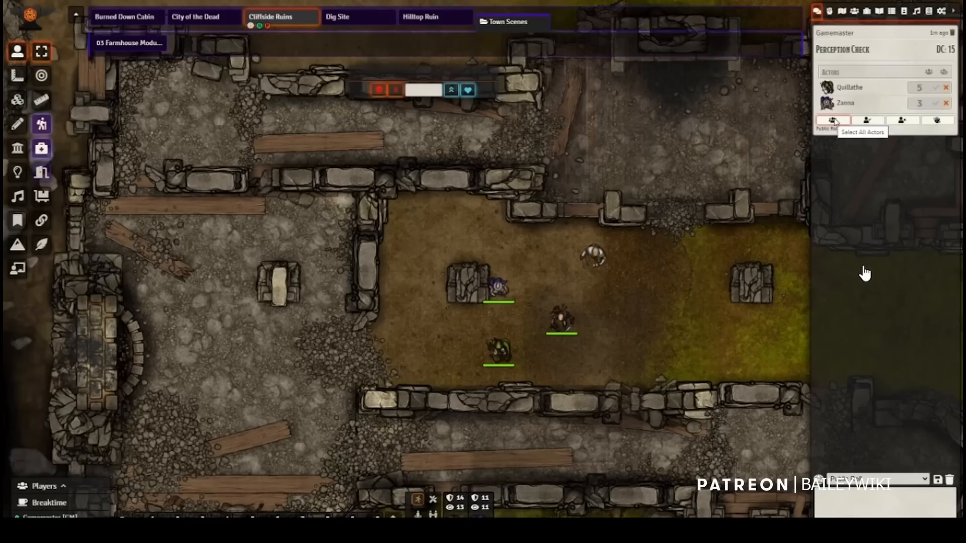
Step: Select all actors, the passing actors and the failing actors in turn from the Perception check card, and clear the selection
{"action": "left_click", "coordinate": [834, 121]}
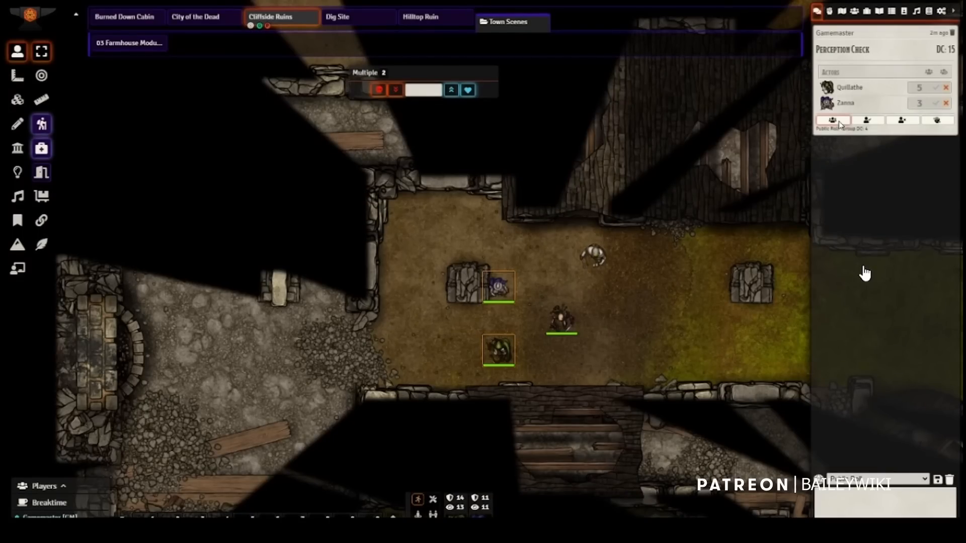
{"action": "left_click", "coordinate": [871, 121]}
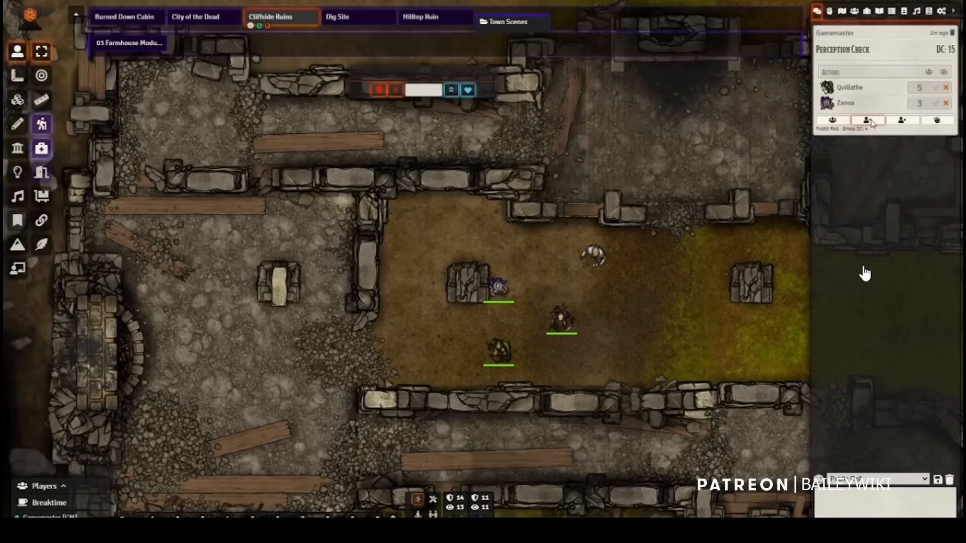
{"action": "left_click", "coordinate": [902, 121]}
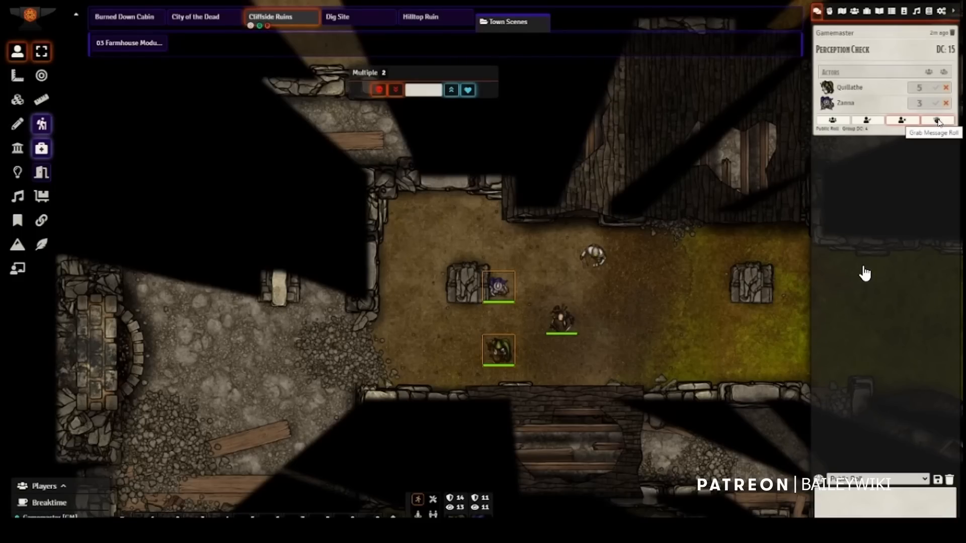
{"action": "left_click", "coordinate": [604, 326]}
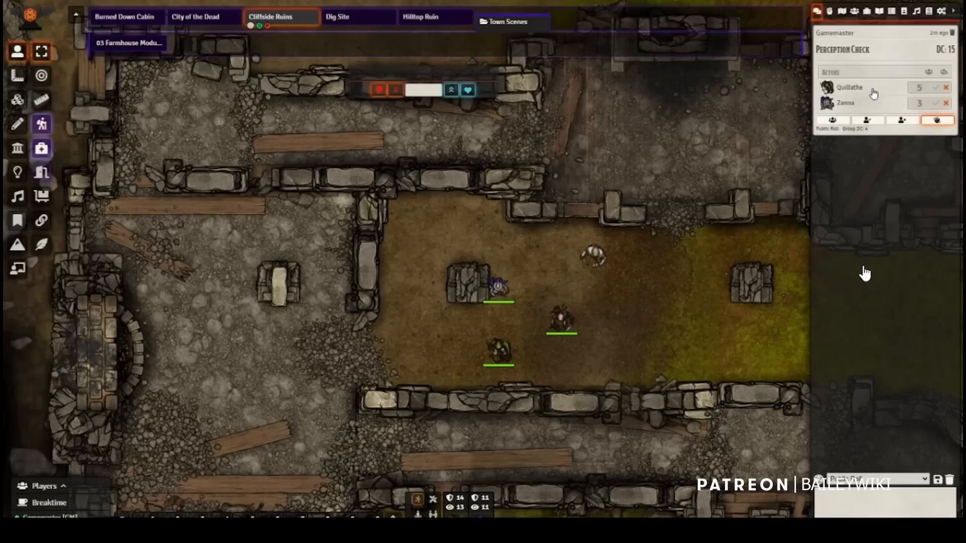
Step: Request a public contested roll of Strength against Strength between the Skeleton and Quillathe
{"action": "left_click", "coordinate": [434, 515]}
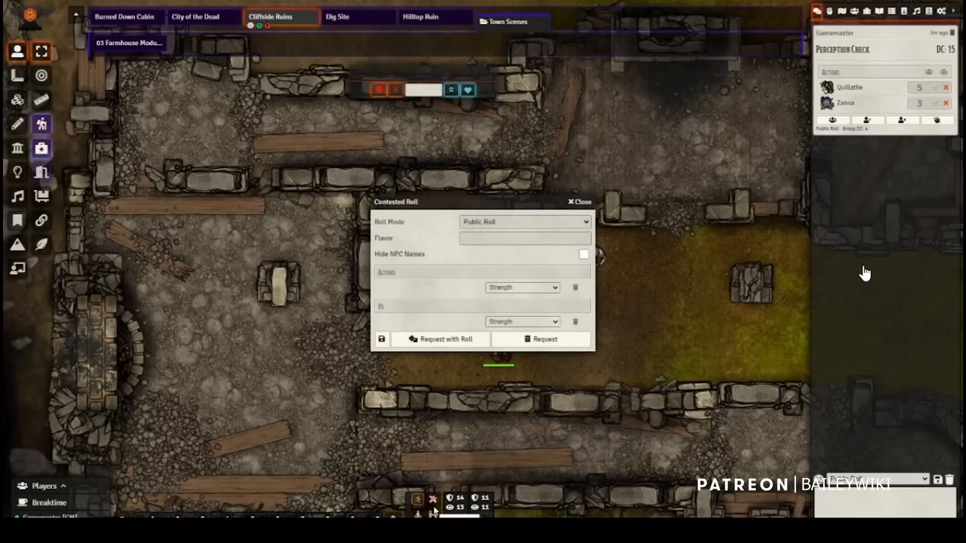
{"action": "left_click_drag", "start_coordinate": [472, 199], "coordinate": [280, 193]}
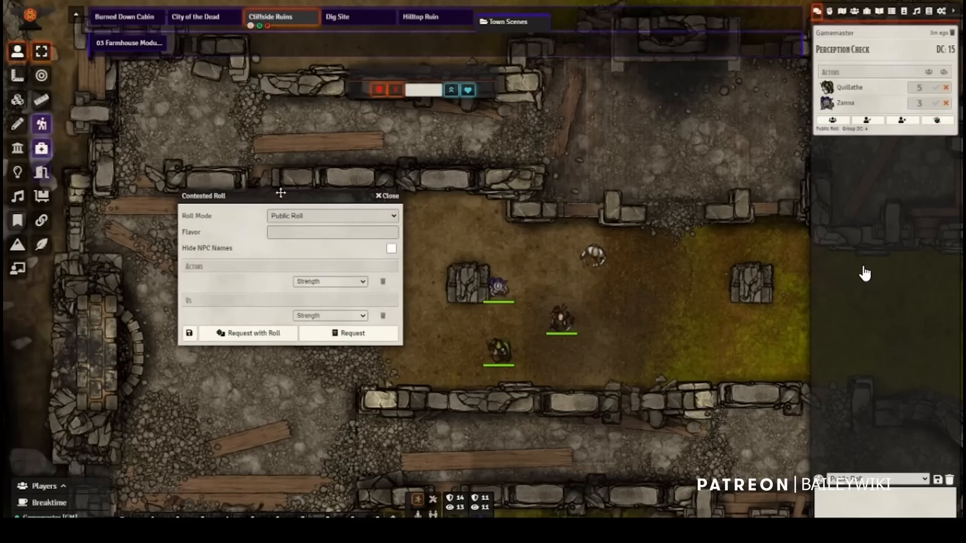
{"action": "left_click", "coordinate": [563, 318]}
{"action": "left_click", "coordinate": [498, 350]}
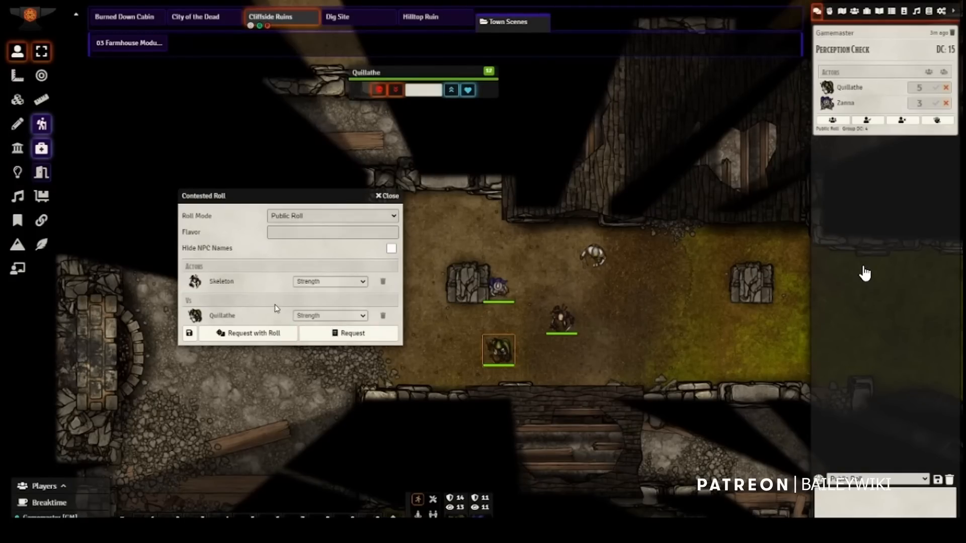
{"action": "left_click", "coordinate": [334, 335]}
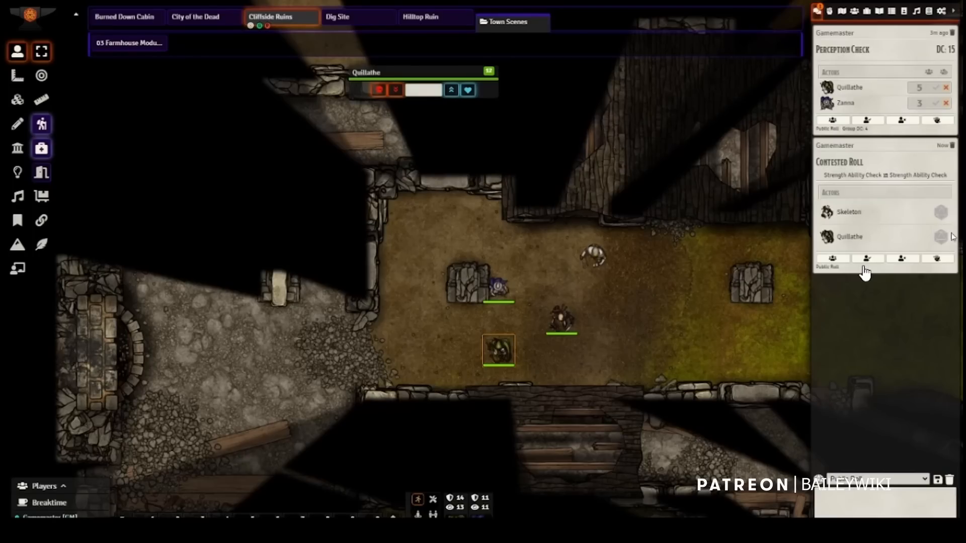
Step: Roll normal Strength checks for the Skeleton and Quillathe in the contested roll, and deselect Quillathe's token
{"action": "left_click", "coordinate": [940, 212]}
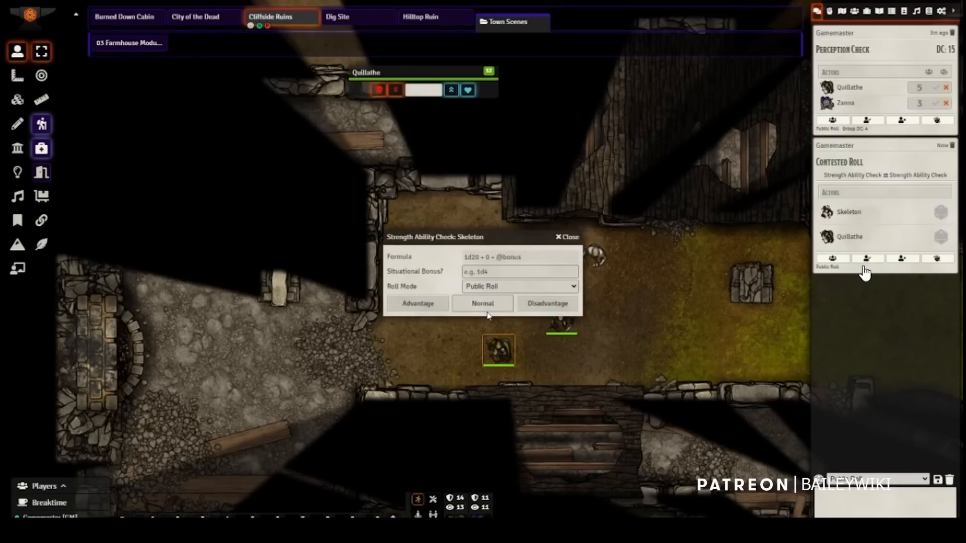
{"action": "left_click", "coordinate": [486, 308]}
{"action": "left_click", "coordinate": [940, 229]}
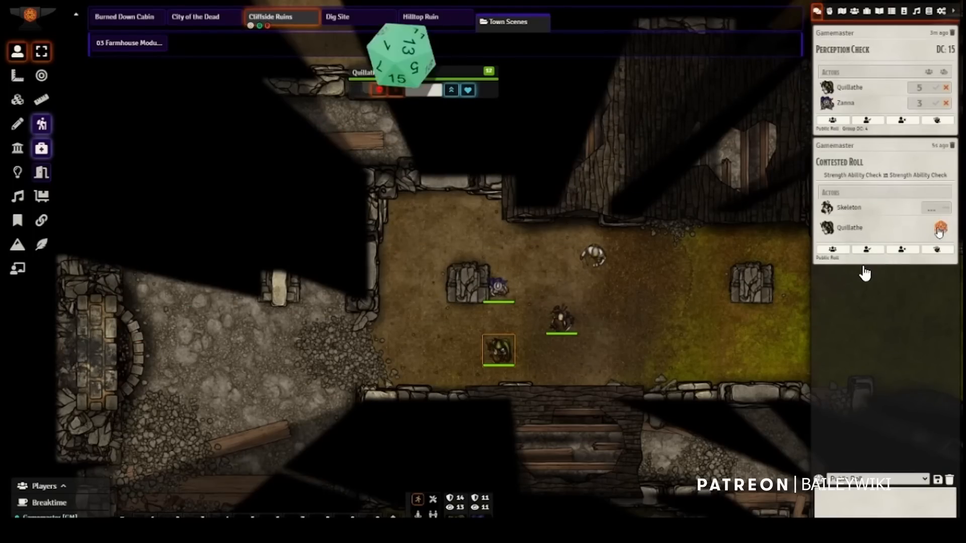
{"action": "left_click", "coordinate": [505, 305]}
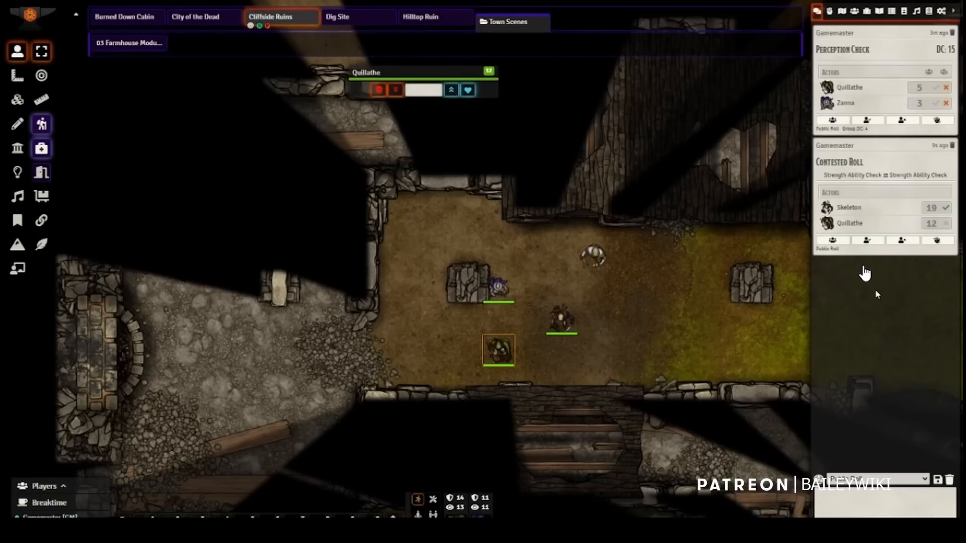
{"action": "left_click", "coordinate": [627, 325]}
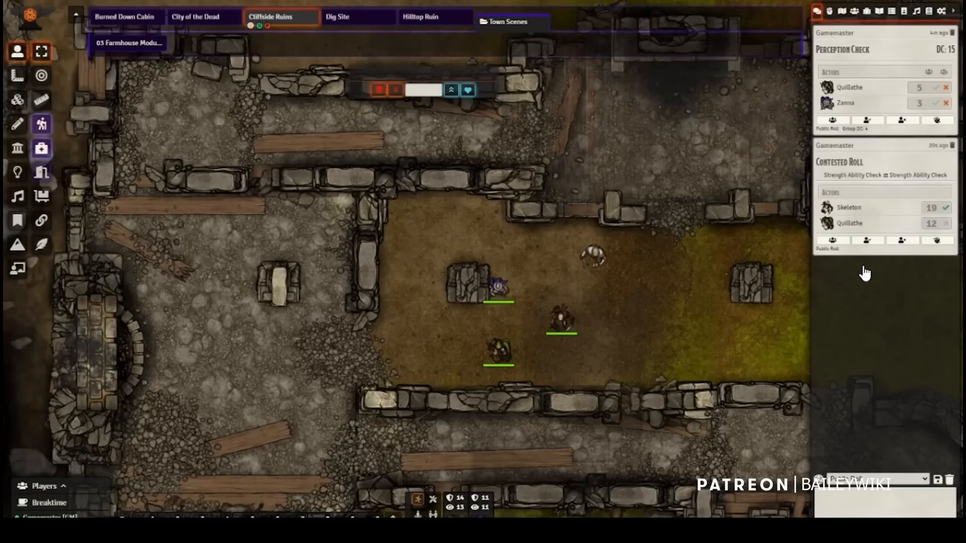
Step: View the Assign XP dialog and close it without assigning, and select the Skeleton and Quillathe tokens together
{"action": "left_click", "coordinate": [433, 515]}
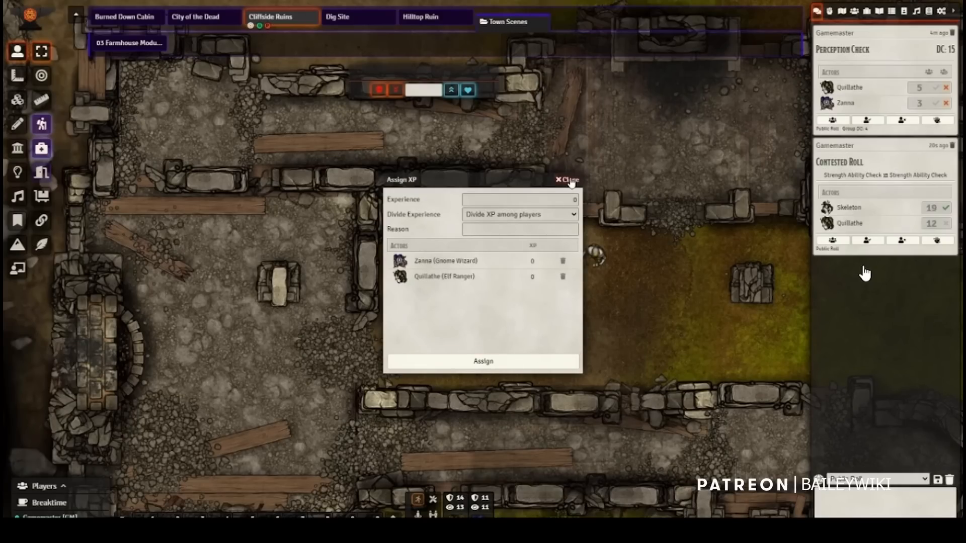
{"action": "left_click", "coordinate": [570, 180]}
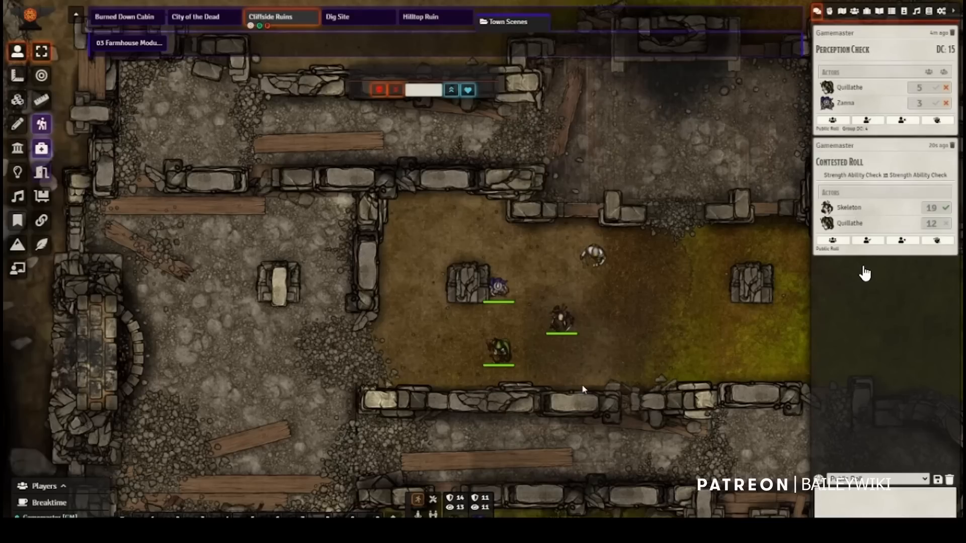
{"action": "left_click_drag", "start_coordinate": [583, 394], "coordinate": [481, 314]}
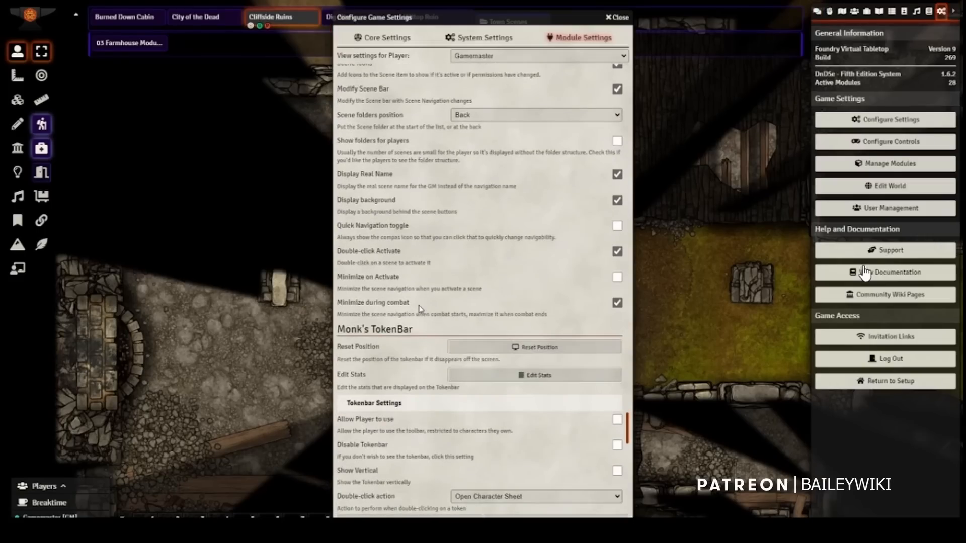
Step: Review the Tokenbar, Icon and Movement settings of Monk's TokenBar, and move the settings window clear of the tokens
{"action": "scroll", "coordinate": [441, 308], "scroll_direction": "down", "scroll_amount": 2}
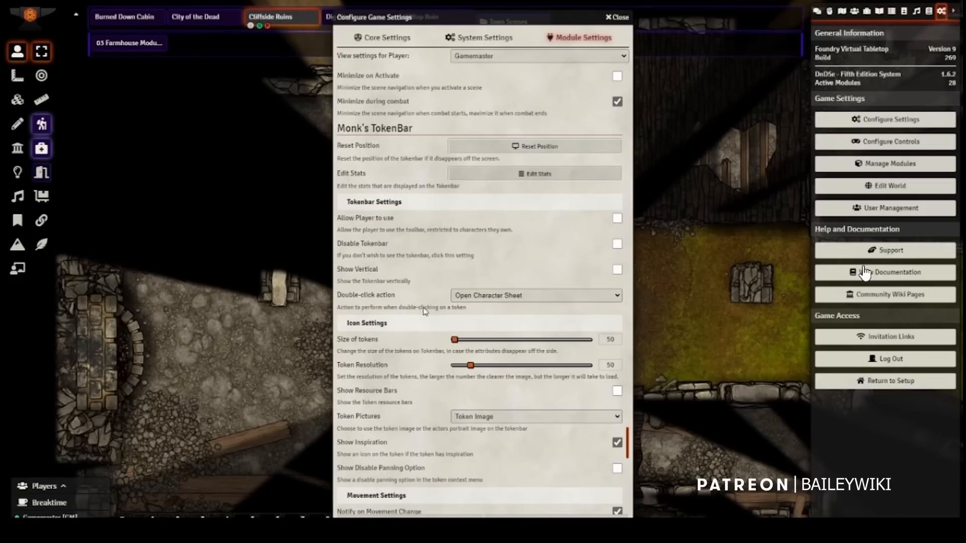
{"action": "scroll", "coordinate": [439, 266], "scroll_direction": "down", "scroll_amount": 2}
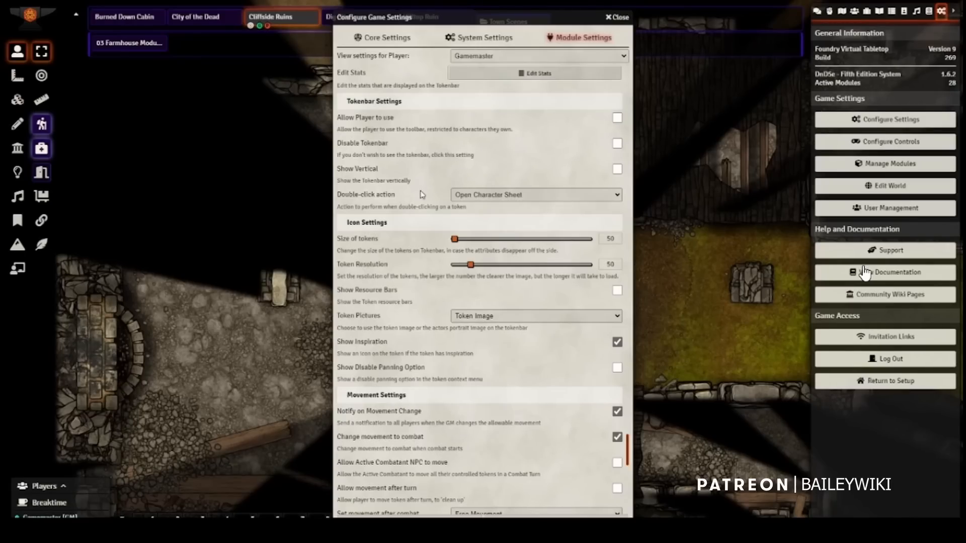
{"action": "scroll", "coordinate": [391, 251], "scroll_direction": "down", "scroll_amount": 1}
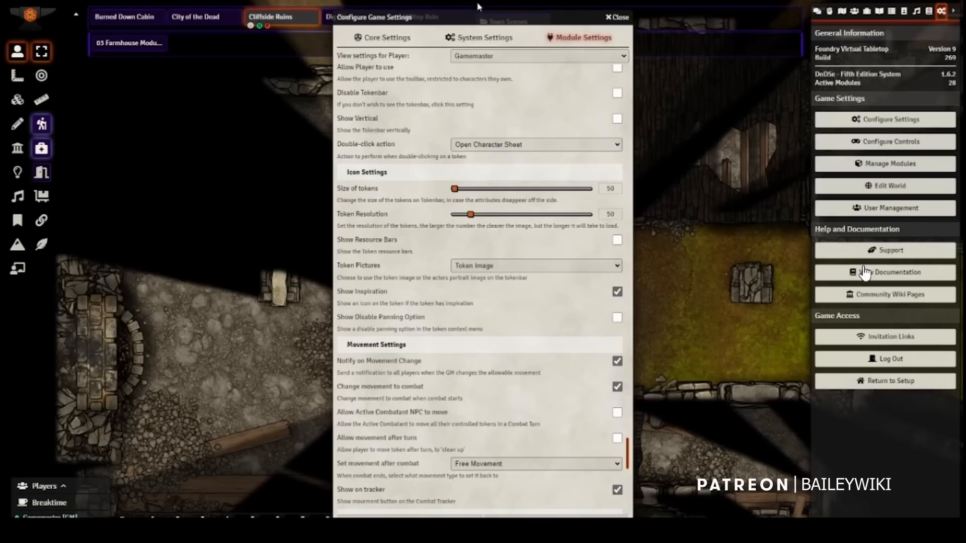
{"action": "left_click_drag", "start_coordinate": [472, 18], "coordinate": [207, 22]}
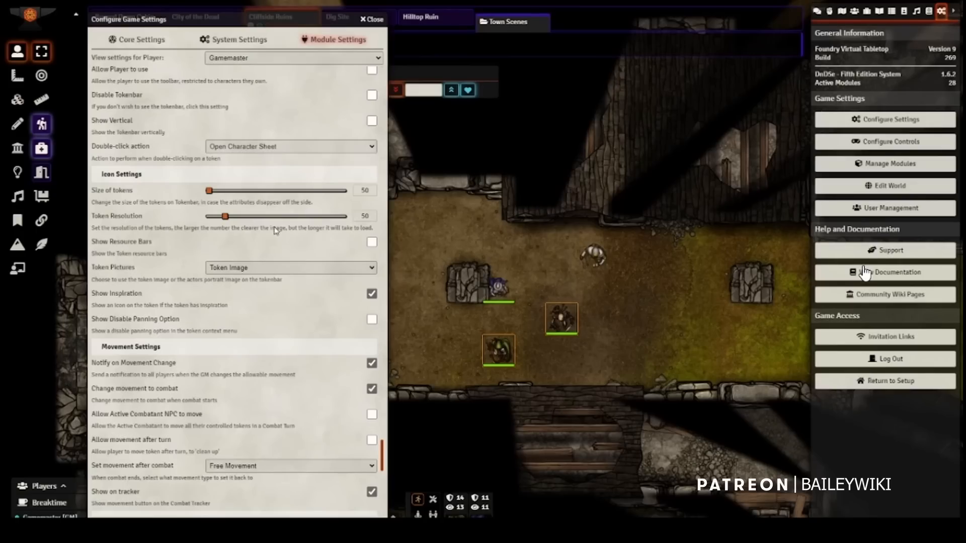
Step: Enable Show Resource Bars in the icon settings and look at the Token Pictures choices without changing them
{"action": "left_click", "coordinate": [369, 243]}
{"action": "left_click", "coordinate": [238, 268]}
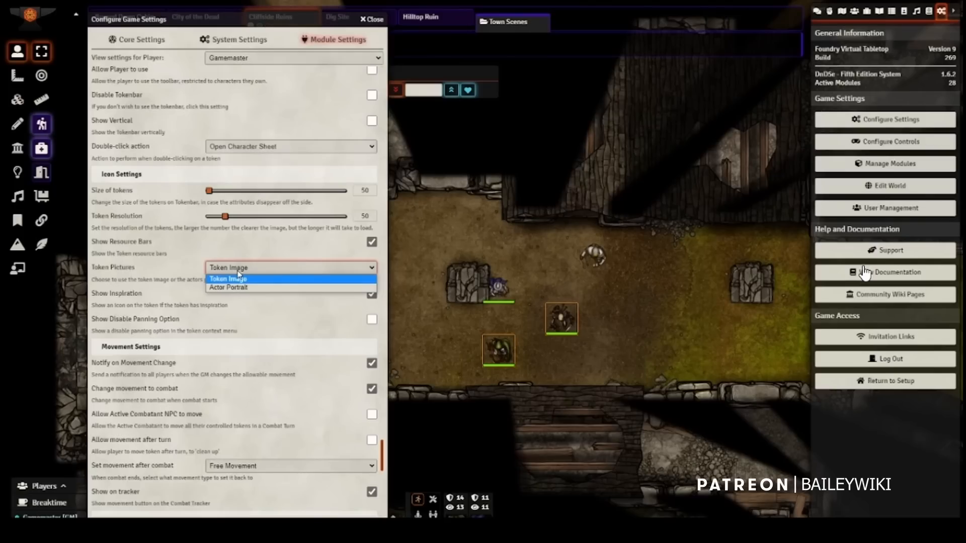
{"action": "left_click", "coordinate": [162, 301]}
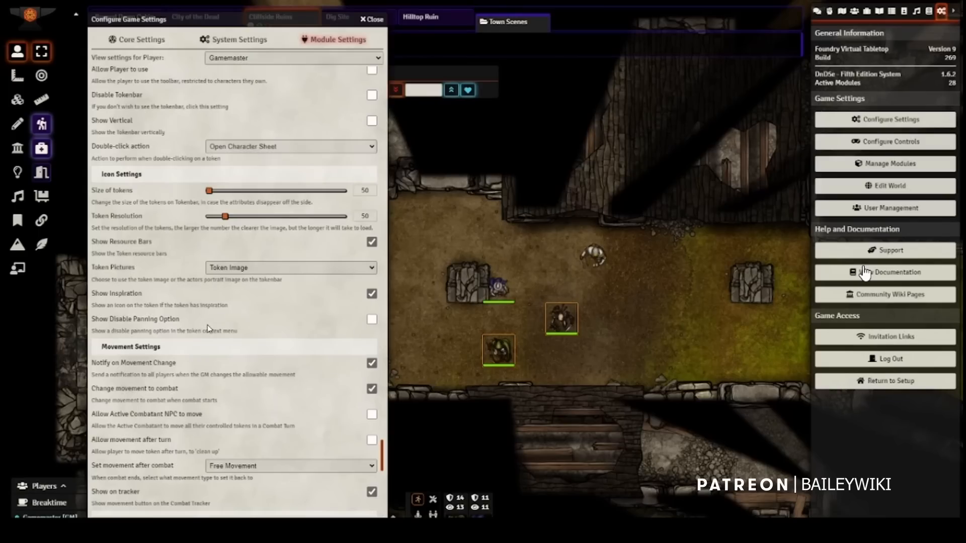
Step: Enable Allow movement after turn and look at the Set movement after combat choices, keeping Free Movement
{"action": "scroll", "coordinate": [225, 332], "scroll_direction": "down", "scroll_amount": 2}
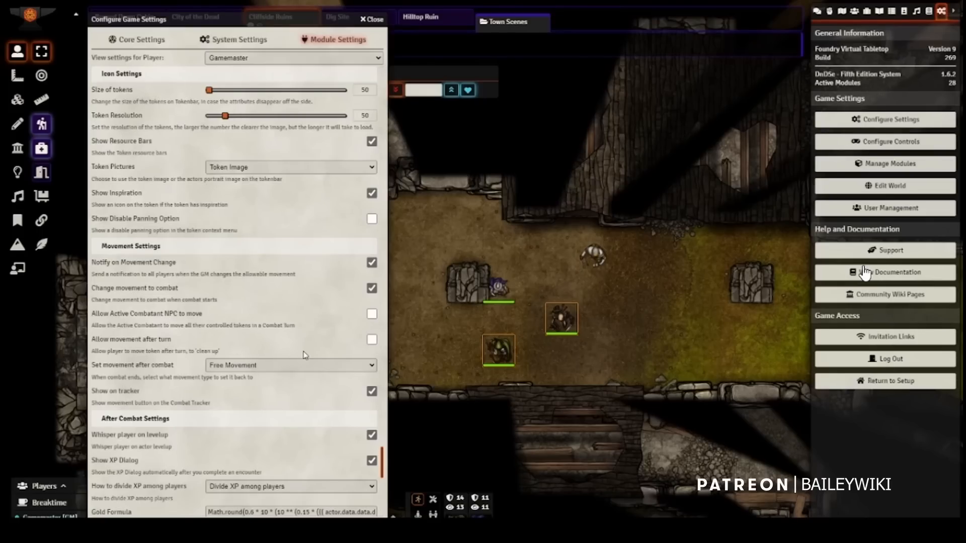
{"action": "left_click", "coordinate": [372, 340]}
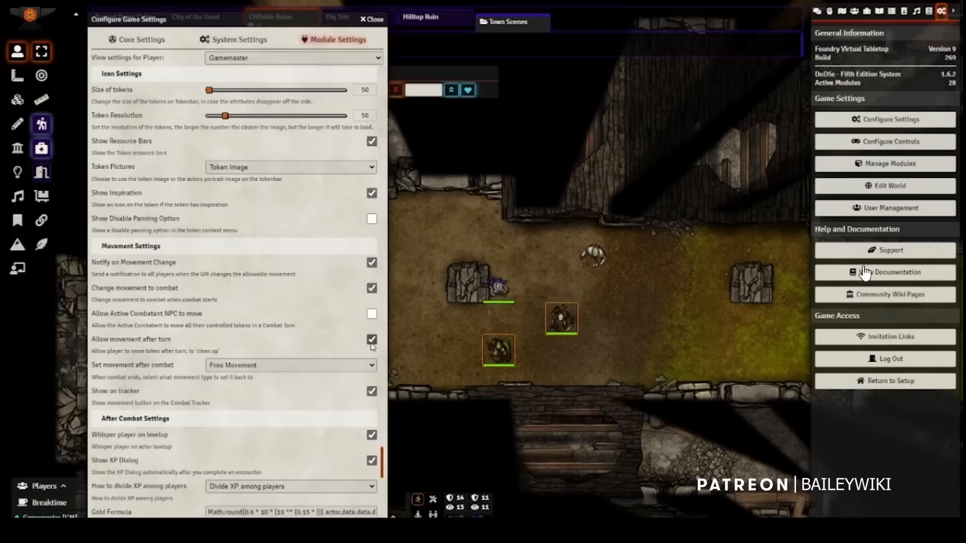
{"action": "left_click", "coordinate": [255, 370]}
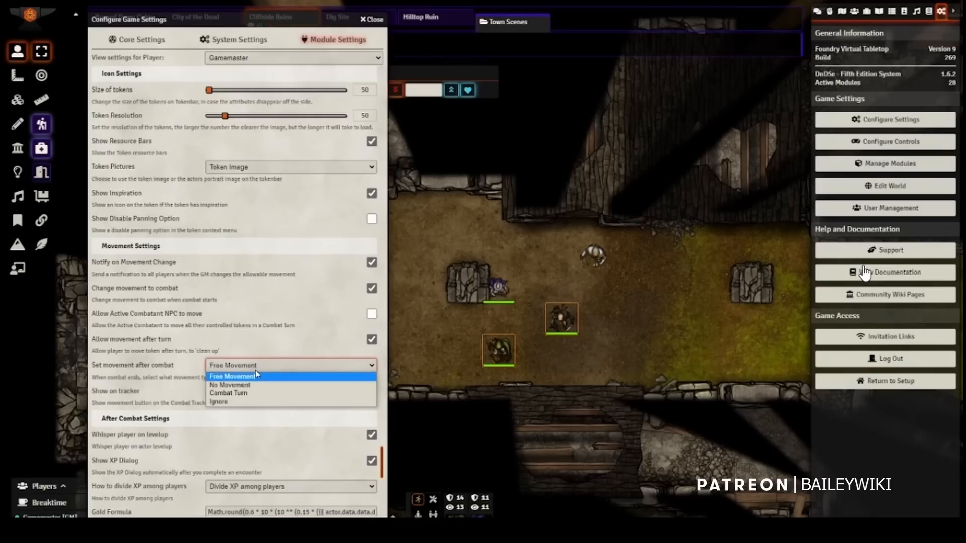
{"action": "left_click", "coordinate": [168, 377]}
Step: Review the After Combat and Request Roll settings of Monk's TokenBar, and close the game settings without saving
{"action": "scroll", "coordinate": [170, 211], "scroll_direction": "down", "scroll_amount": 5}
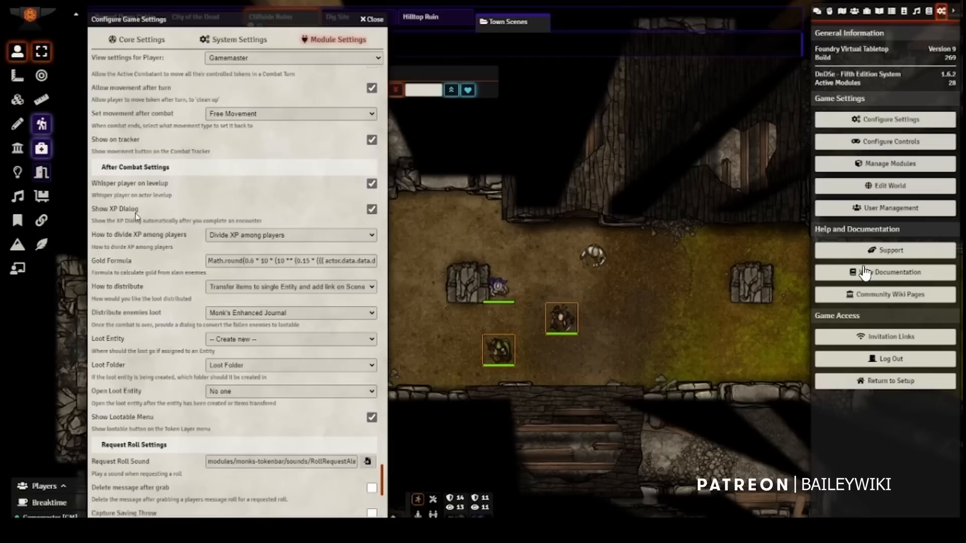
{"action": "scroll", "coordinate": [136, 216], "scroll_direction": "down", "scroll_amount": 5}
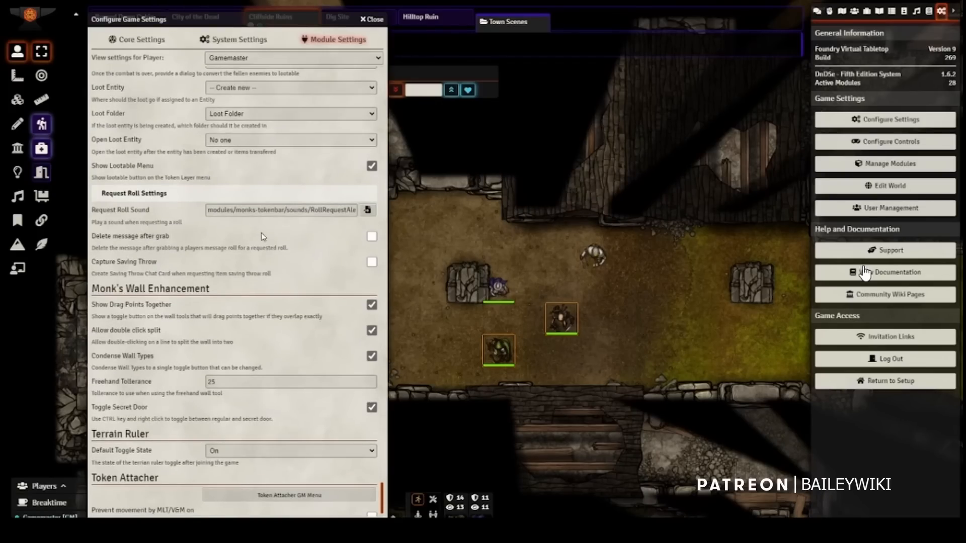
{"action": "scroll", "coordinate": [262, 236], "scroll_direction": "up", "scroll_amount": 7}
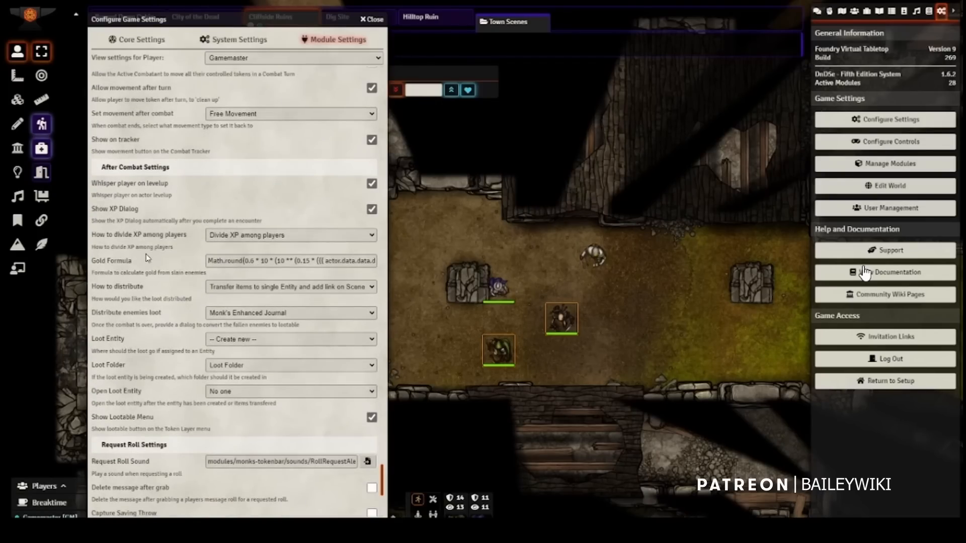
{"action": "scroll", "coordinate": [146, 257], "scroll_direction": "up", "scroll_amount": 5}
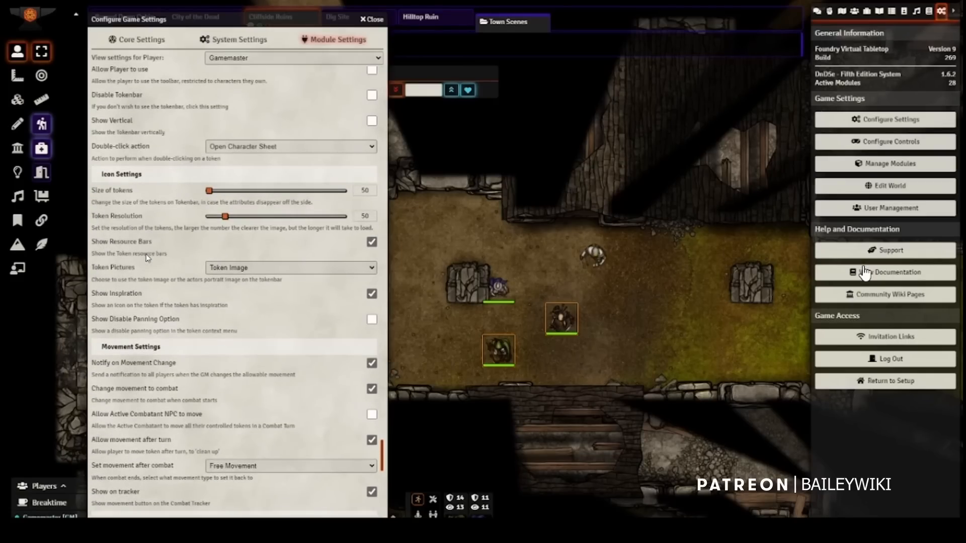
{"action": "left_click", "coordinate": [370, 21]}
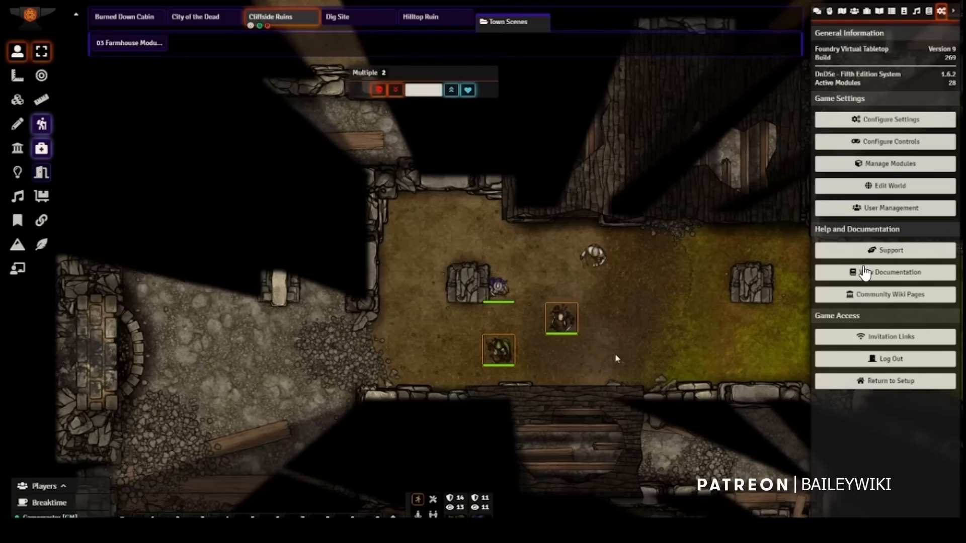
Step: Deselect the tokens and add a new trigger action to the tile around the stone pillar in the green area
{"action": "left_click", "coordinate": [671, 310]}
{"action": "left_click", "coordinate": [26, 103]}
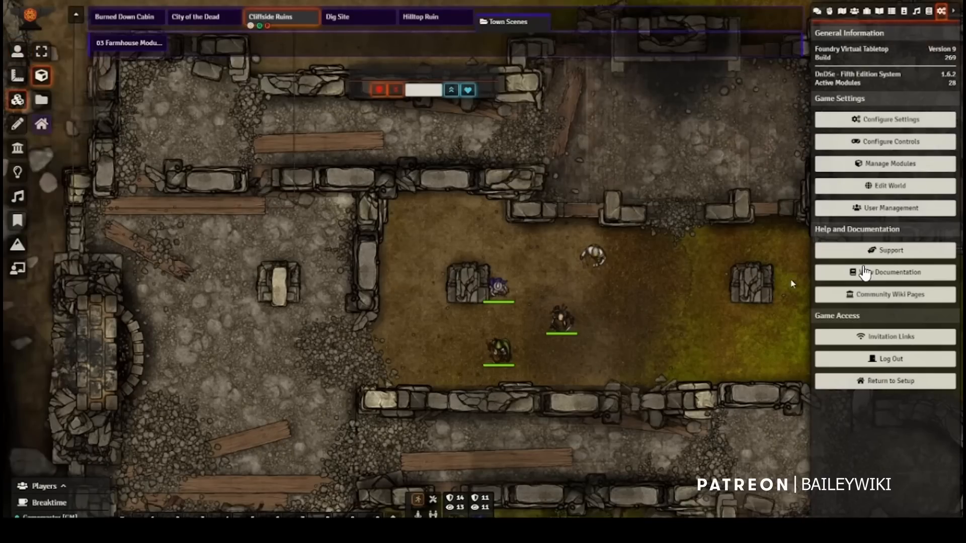
{"action": "right_click", "coordinate": [746, 288]}
{"action": "double_click", "coordinate": [746, 288]}
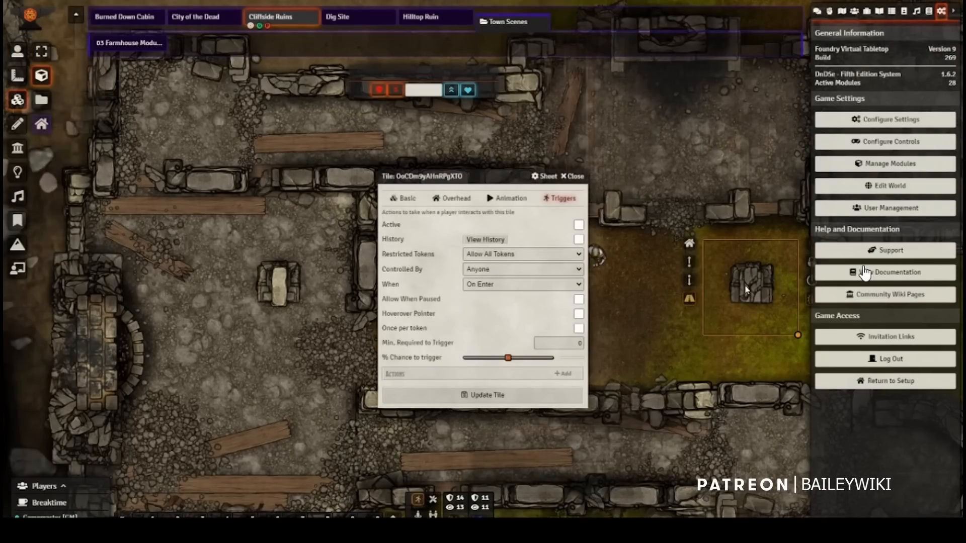
{"action": "left_click", "coordinate": [570, 375]}
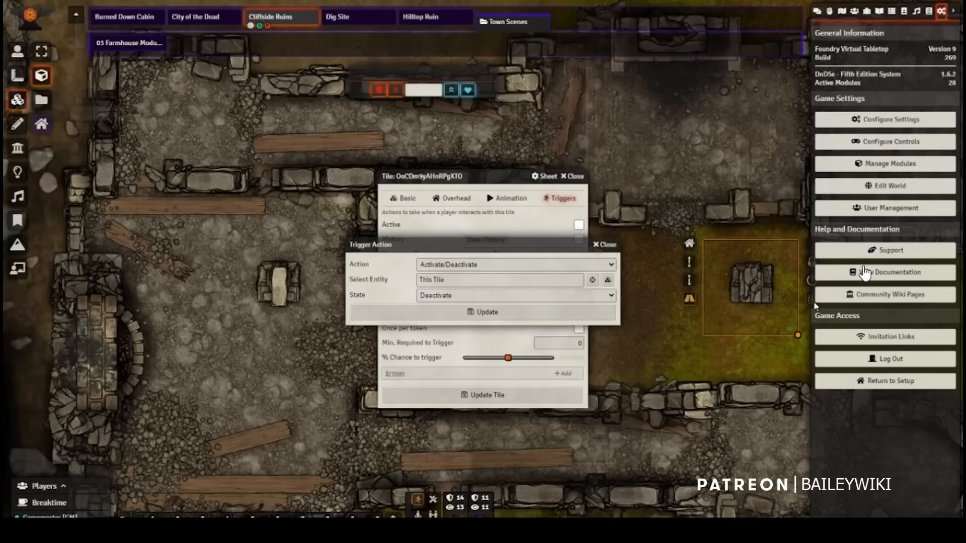
Step: Choose Request Roll from the Monk's Token Bar group as the tile's trigger action
{"action": "left_click", "coordinate": [553, 265]}
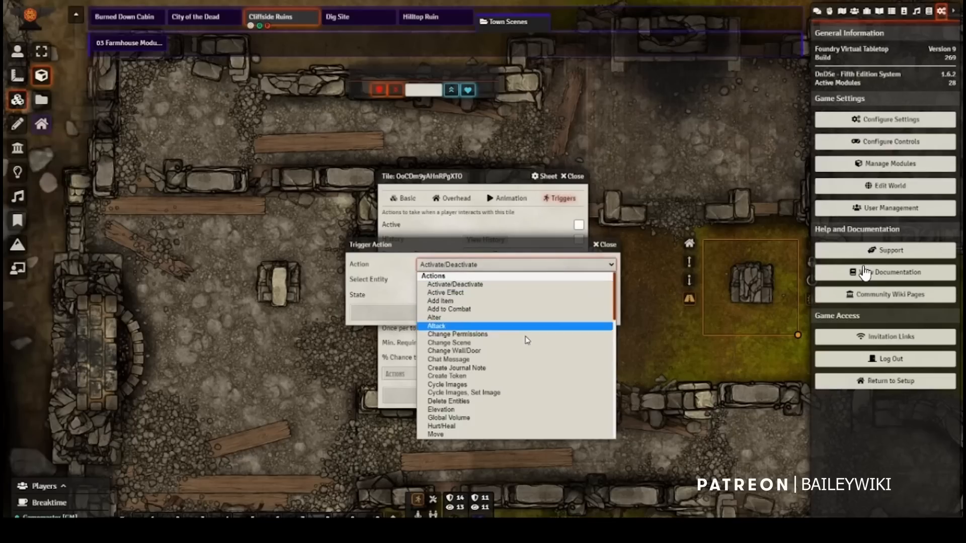
{"action": "scroll", "coordinate": [527, 342], "scroll_direction": "down", "scroll_amount": 5}
{"action": "scroll", "coordinate": [526, 342], "scroll_direction": "down", "scroll_amount": 5}
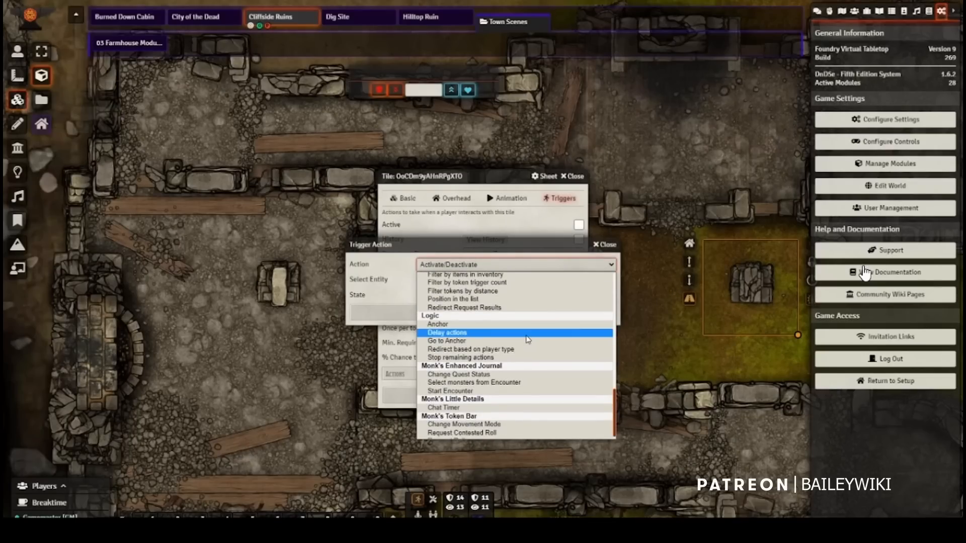
{"action": "scroll", "coordinate": [523, 345], "scroll_direction": "down", "scroll_amount": 1}
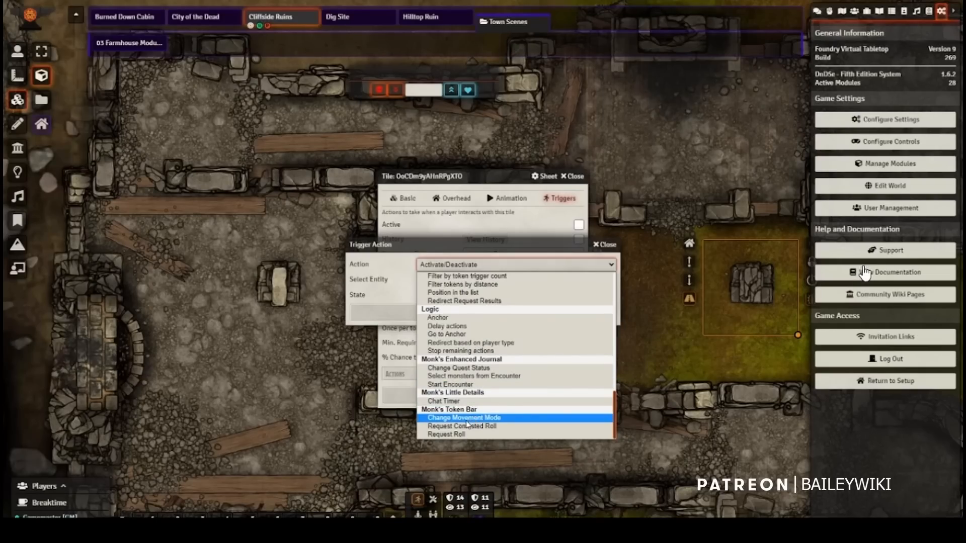
{"action": "left_click", "coordinate": [445, 435]}
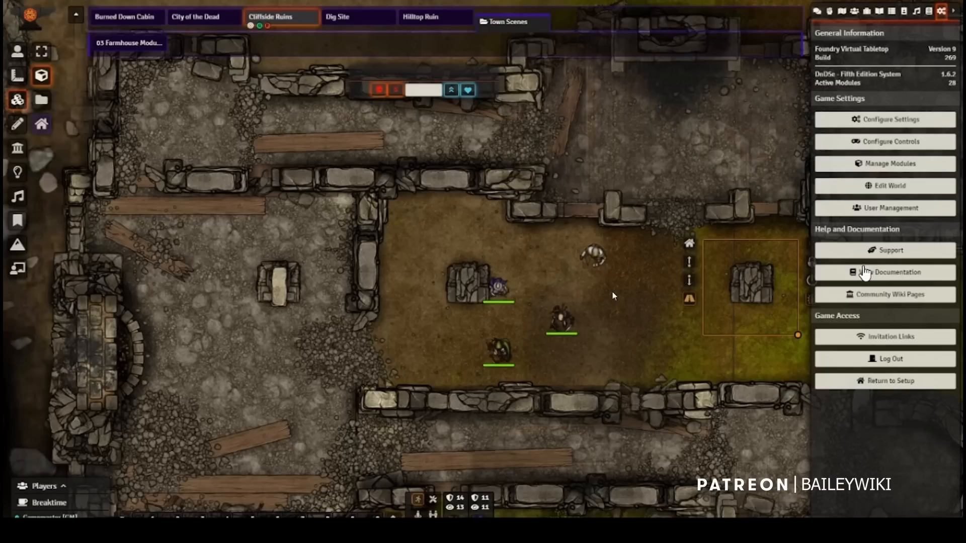
Step: Set Show on Tokenbar to Include in the Skeleton's token configuration and update the token
{"action": "key", "text": "g"}
{"action": "left_click", "coordinate": [557, 320]}
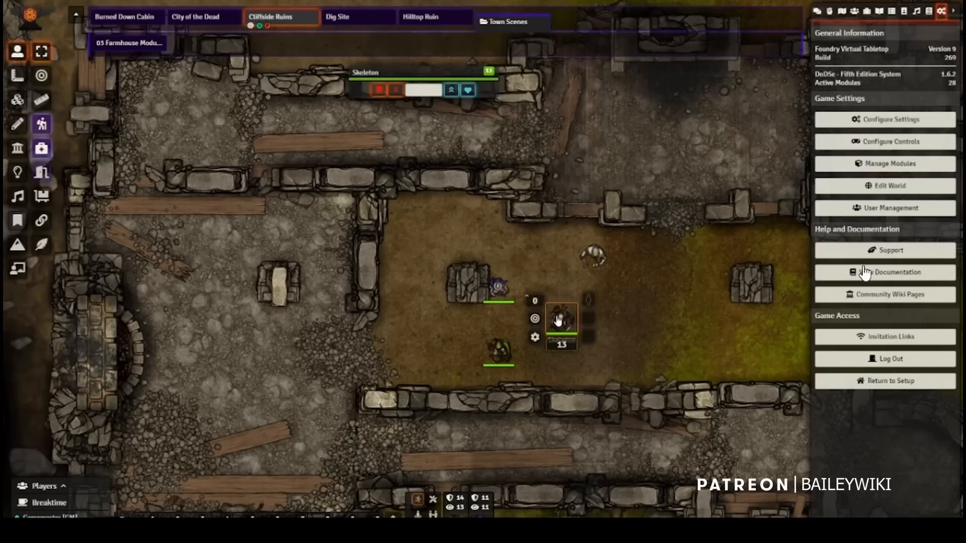
{"action": "double_click", "coordinate": [558, 319]}
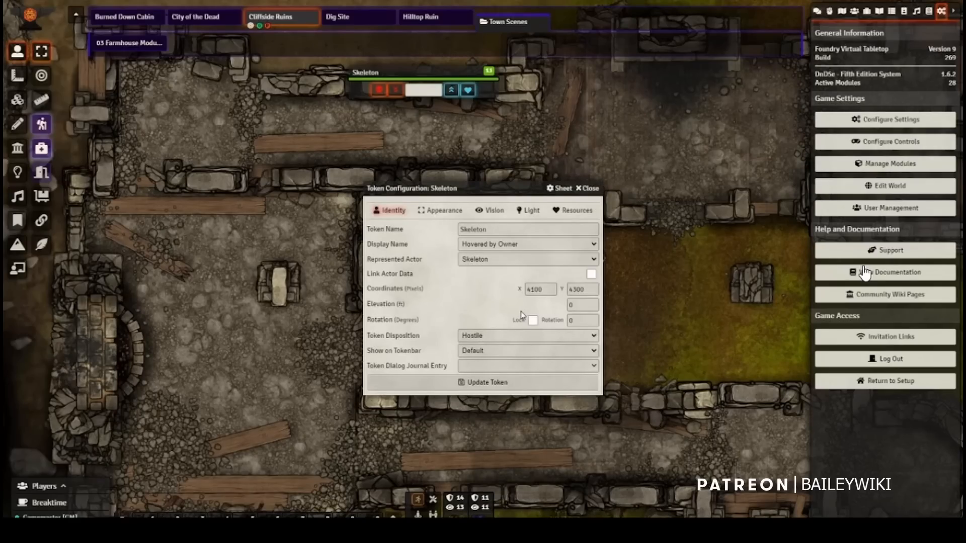
{"action": "left_click", "coordinate": [482, 352]}
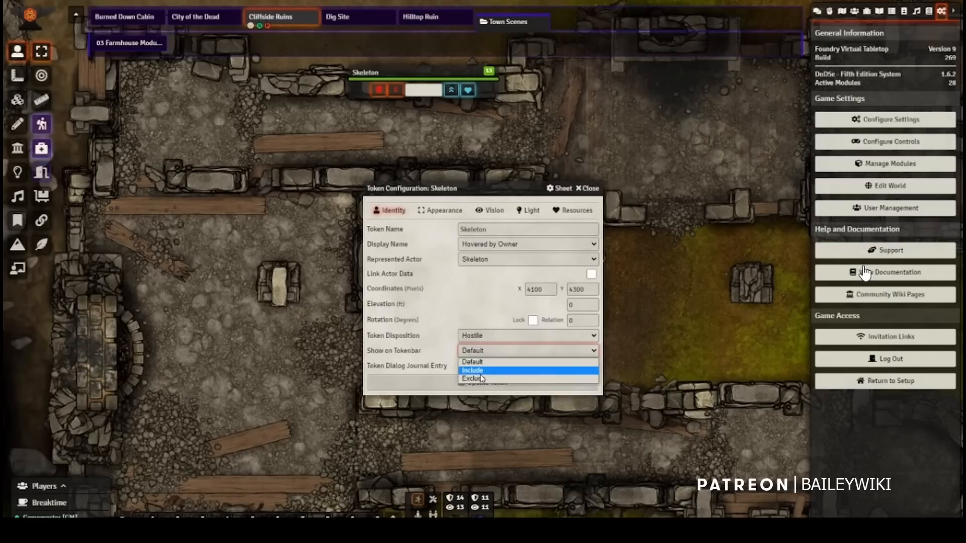
{"action": "left_click", "coordinate": [478, 371]}
{"action": "left_click", "coordinate": [461, 383]}
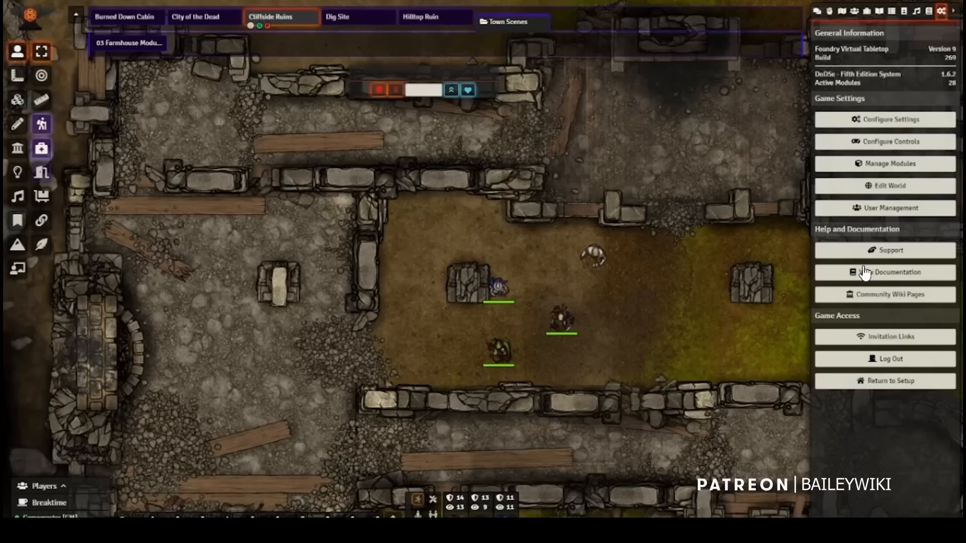
Step: Start a Breaktime for the table and toggle the Gamemaster's away status in the break dialog
{"action": "left_click", "coordinate": [40, 504]}
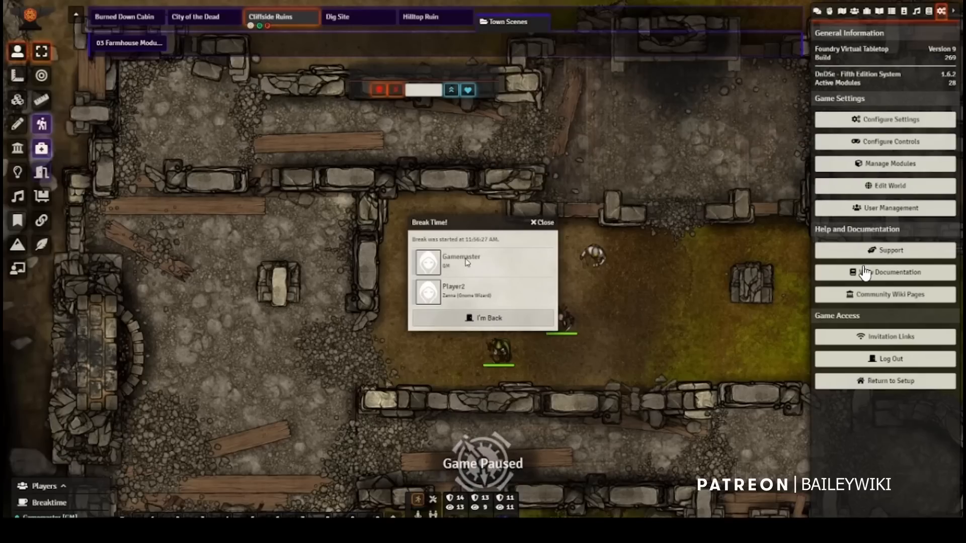
{"action": "left_click", "coordinate": [422, 265]}
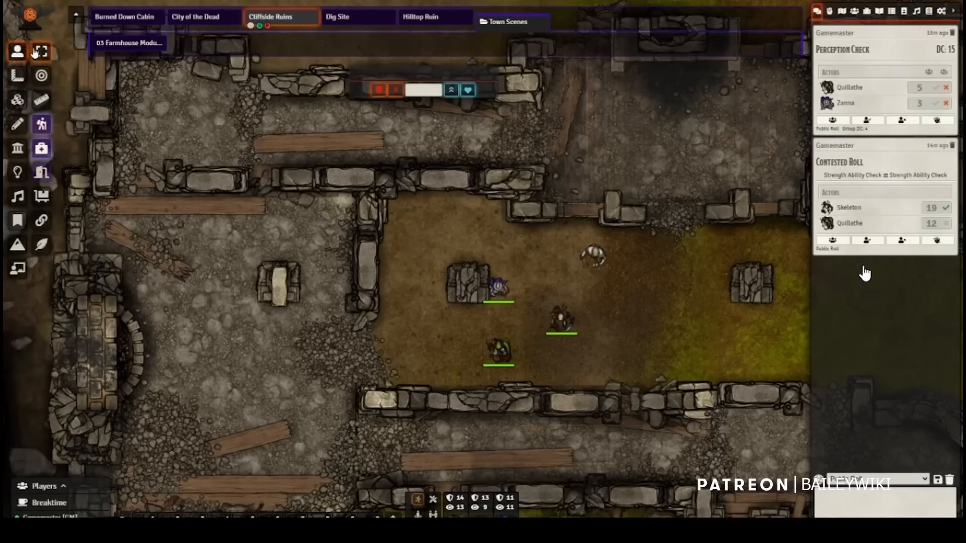
{"action": "left_click", "coordinate": [42, 174]}
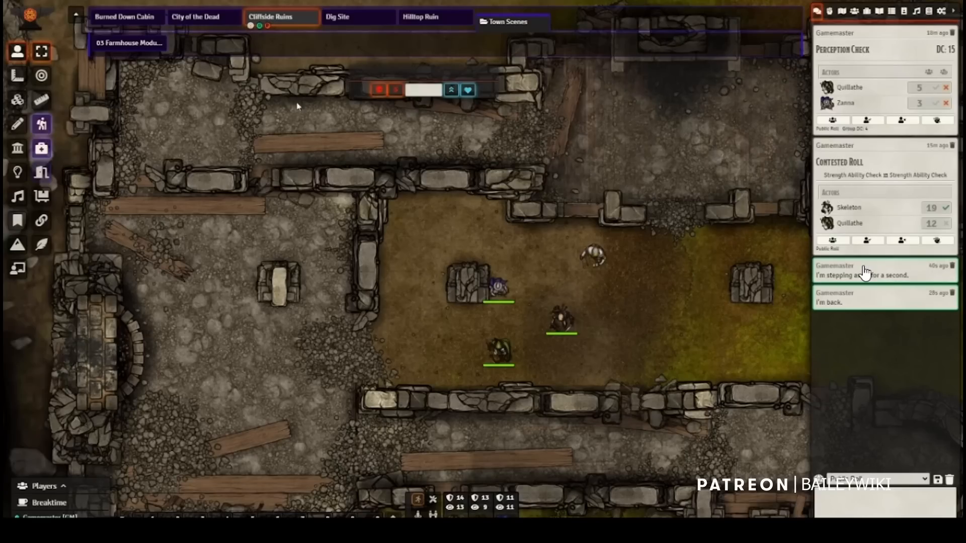
{"action": "left_click_drag", "start_coordinate": [442, 72], "coordinate": [461, 74]}
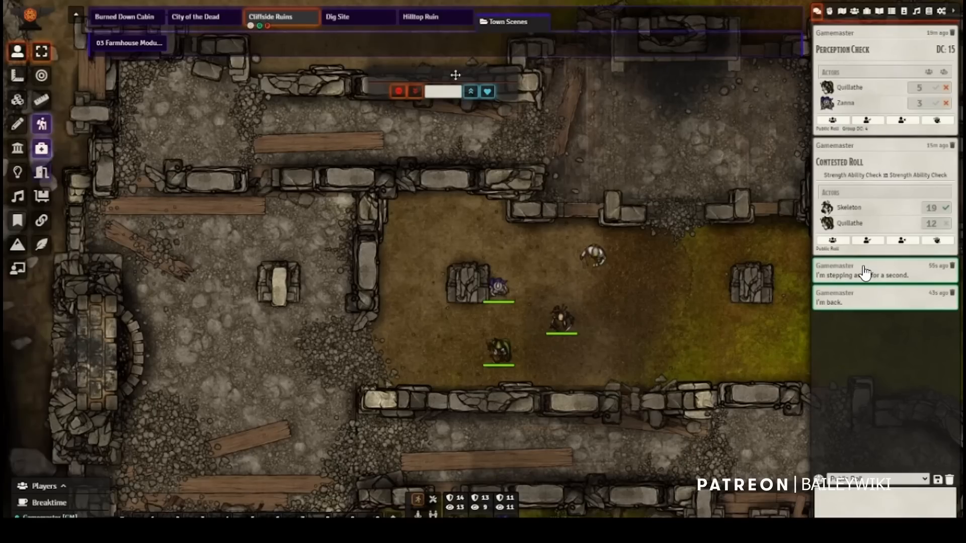
{"action": "left_click", "coordinate": [499, 288]}
{"action": "right_click", "coordinate": [498, 289]}
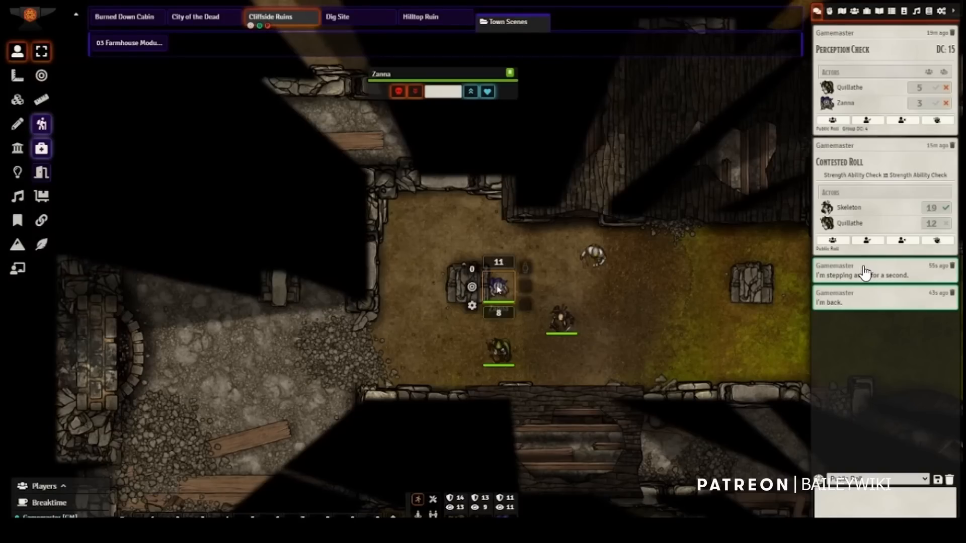
{"action": "right_click", "coordinate": [498, 289]}
{"action": "left_click", "coordinate": [587, 188]}
{"action": "left_click", "coordinate": [498, 313]}
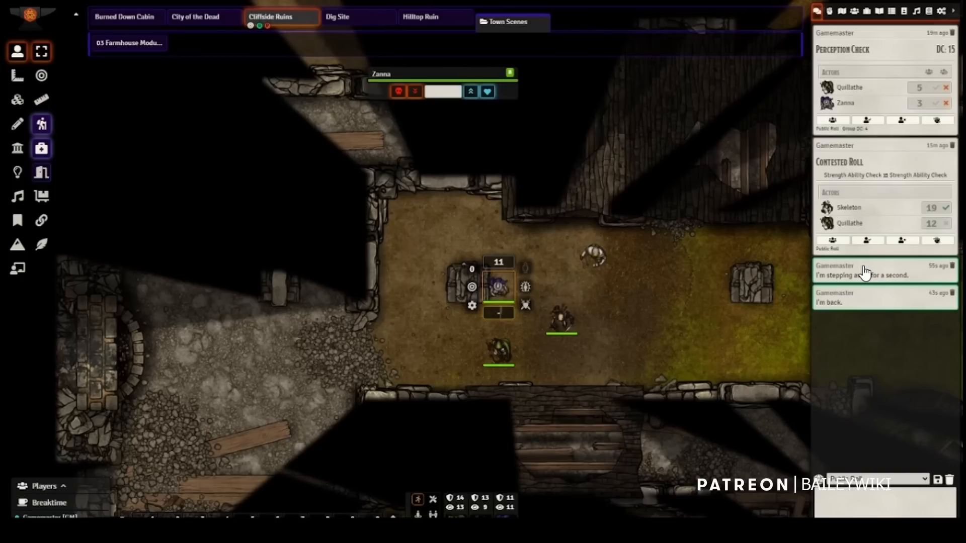
{"action": "left_click", "coordinate": [529, 343]}
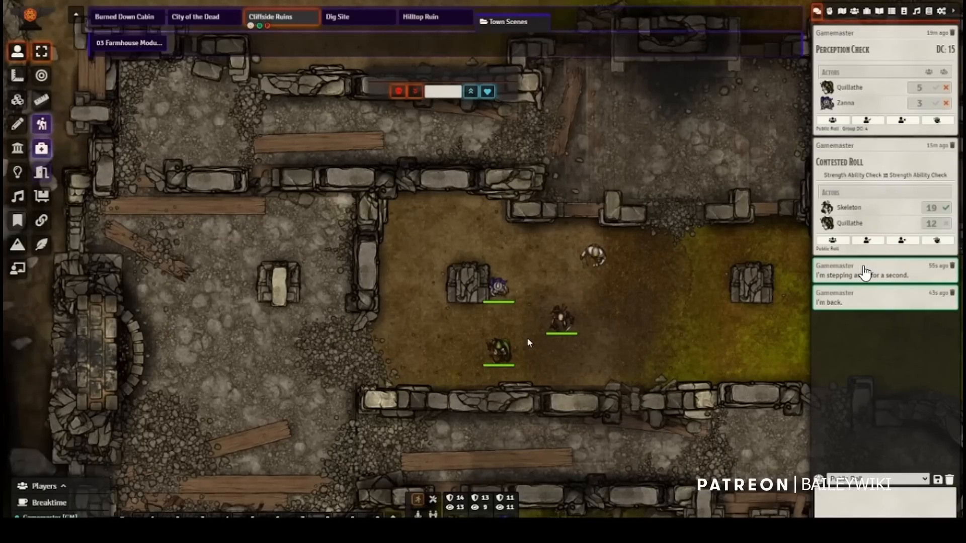
Step: Subtract 2 from Zanna's hit points in the token HUD and deselect the token
{"action": "right_click", "coordinate": [501, 294]}
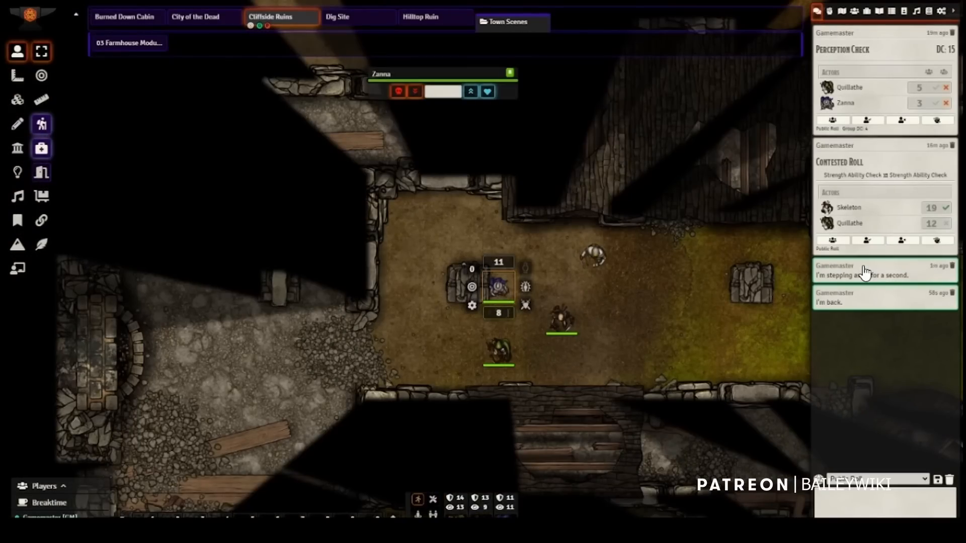
{"action": "left_click", "coordinate": [497, 313]}
{"action": "type", "text": "-2"}
{"action": "left_click", "coordinate": [434, 327]}
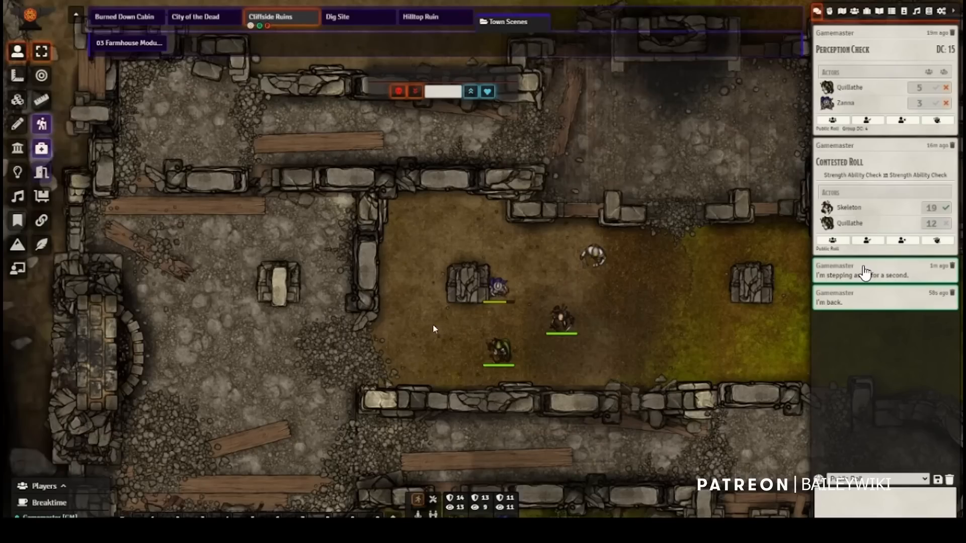
Step: Shift the floating hit-point bar slightly and use it to apply 2 damage to the Zanna token
{"action": "left_click", "coordinate": [499, 291]}
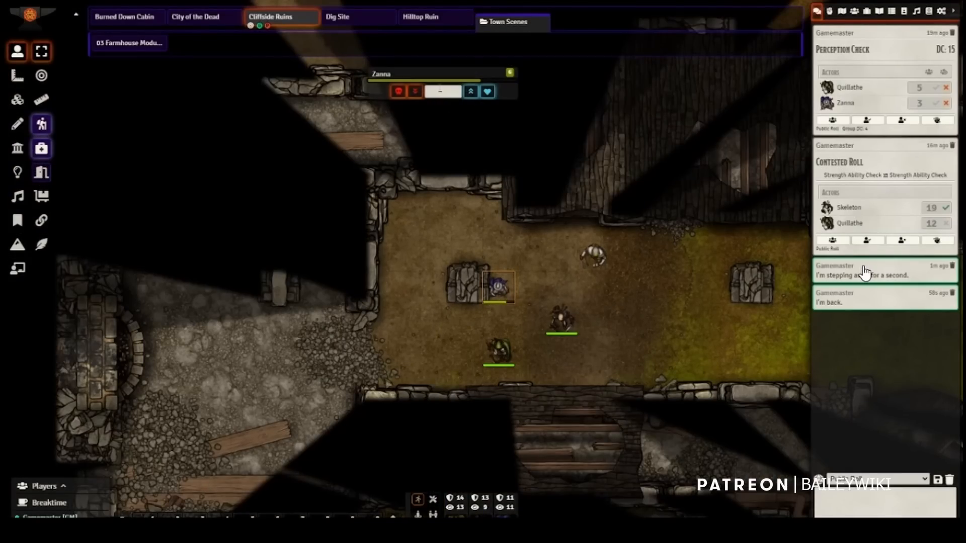
{"action": "left_click_drag", "start_coordinate": [430, 73], "coordinate": [443, 72]}
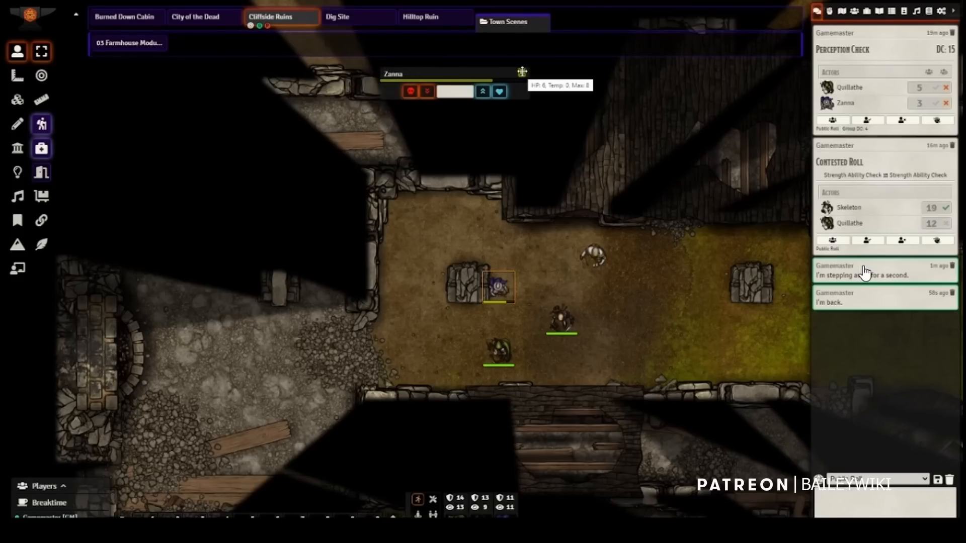
{"action": "left_click", "coordinate": [456, 91]}
{"action": "type", "text": "2"}
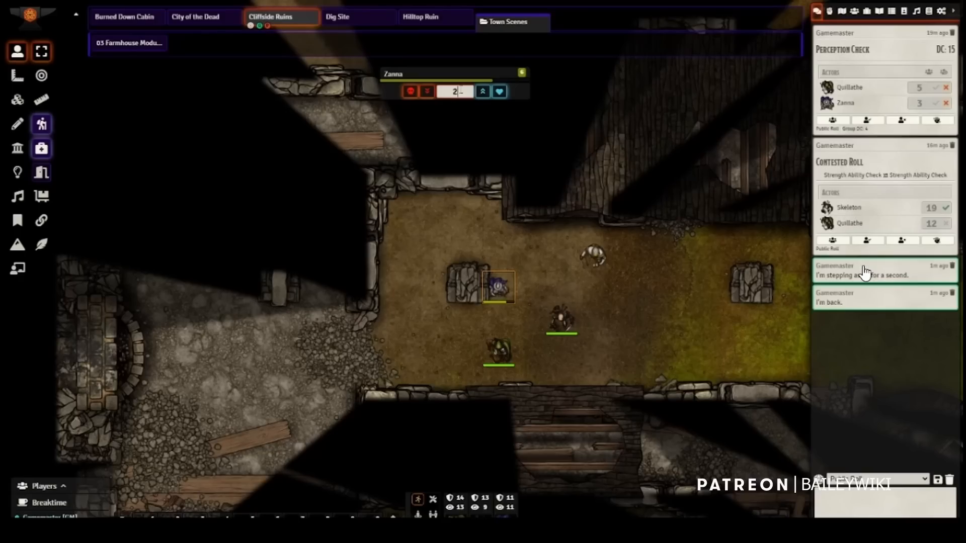
{"action": "key", "text": "Return"}
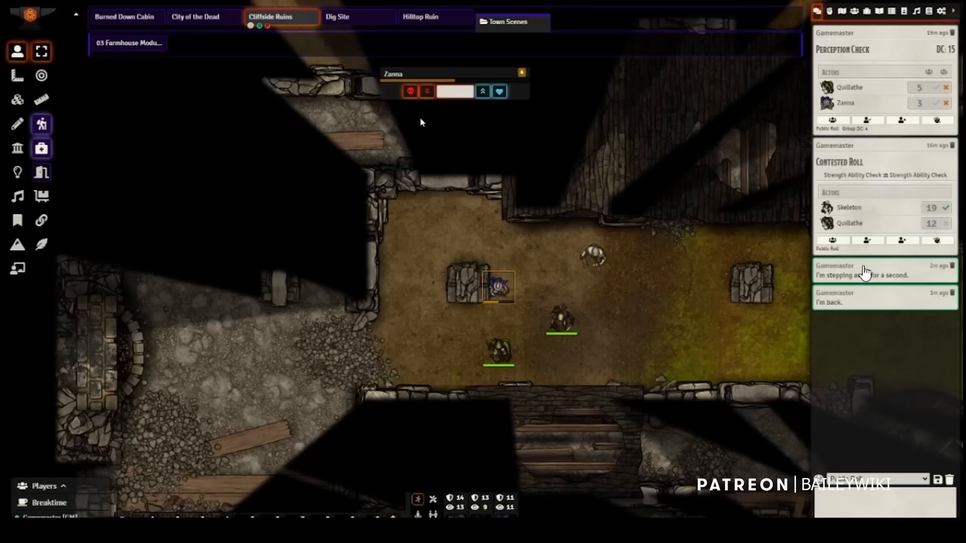
Step: Add hit points to Zanna twice by entering positive amounts in the floating hit-point bar
{"action": "type", "text": "+5"}
{"action": "key", "text": "Return"}
{"action": "left_click", "coordinate": [455, 91]}
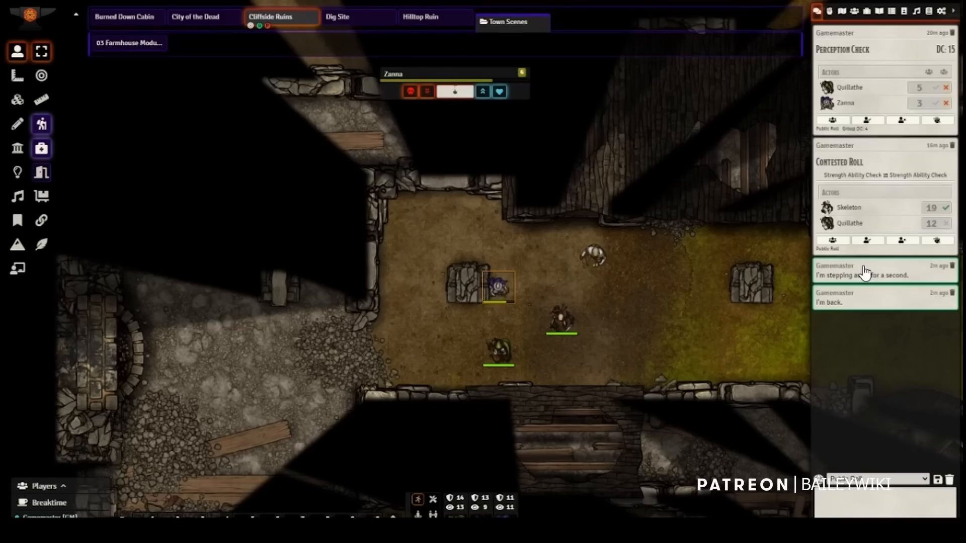
{"action": "type", "text": "+13"}
{"action": "key", "text": "Return"}
{"action": "key", "text": "Return"}
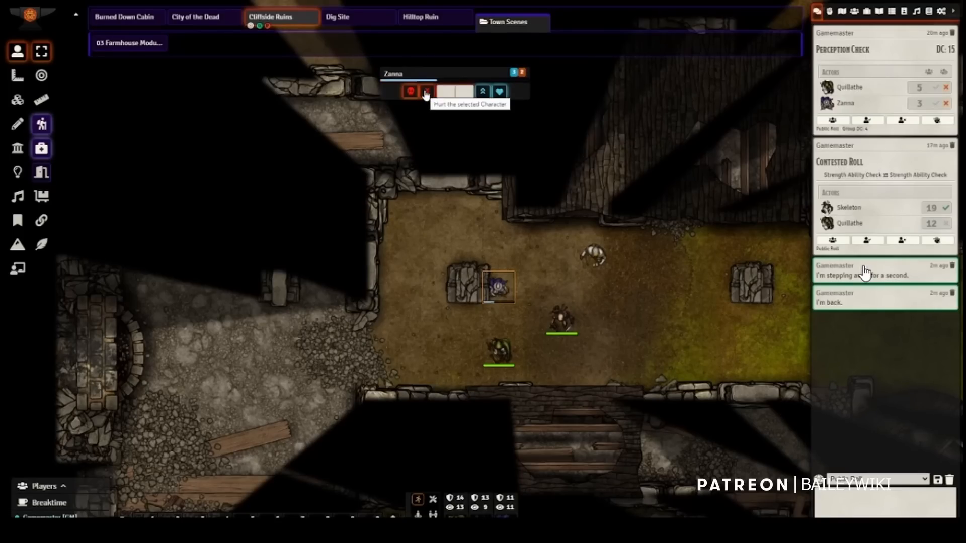
Step: Damage and heal Zanna repeatedly with the hit-point bar's hurt and heal controls
{"action": "left_click", "coordinate": [426, 94]}
{"action": "left_click", "coordinate": [429, 94]}
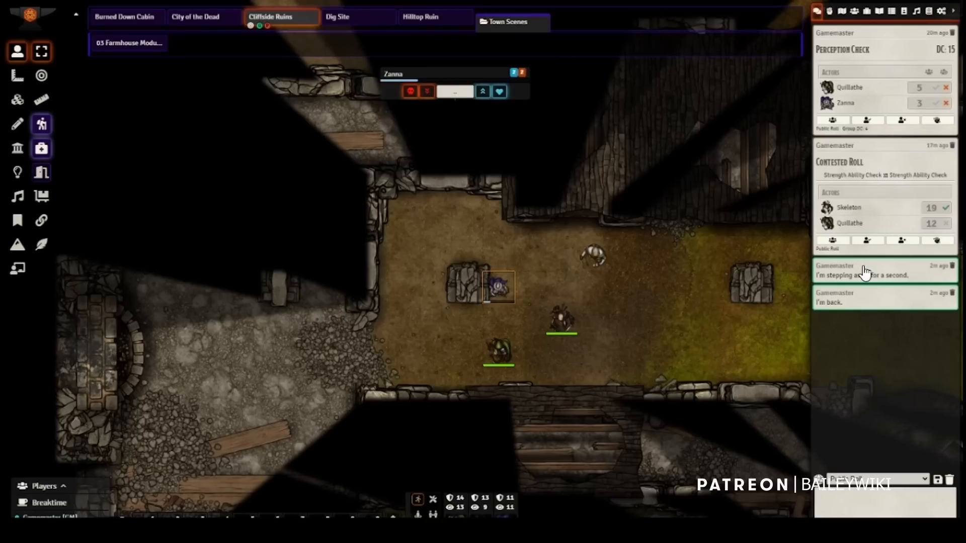
{"action": "left_click", "coordinate": [481, 94]}
{"action": "left_click", "coordinate": [481, 95]}
{"action": "left_click", "coordinate": [482, 94]}
Step: Mark Zanna as dead and record failed and successful death saves on the hit-point bar
{"action": "left_click", "coordinate": [411, 93]}
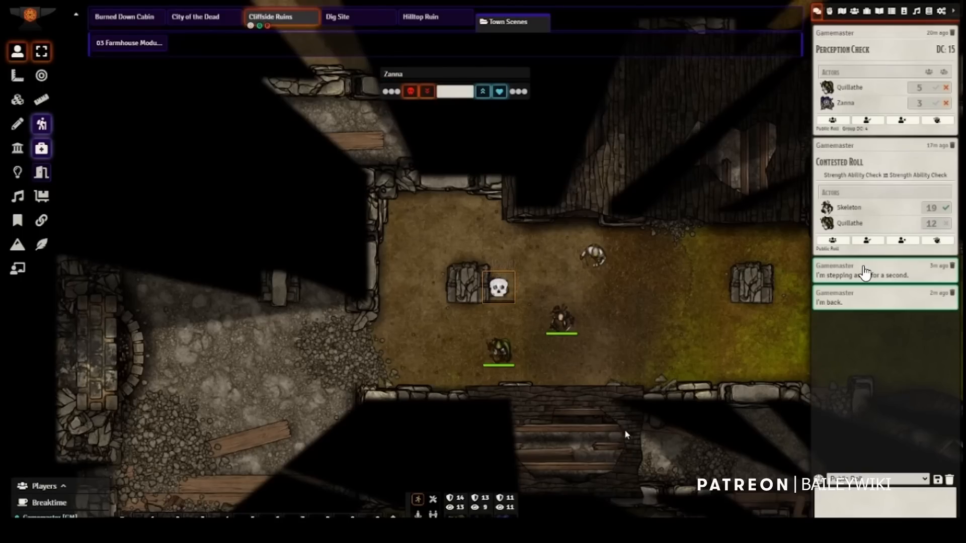
{"action": "left_click", "coordinate": [387, 92]}
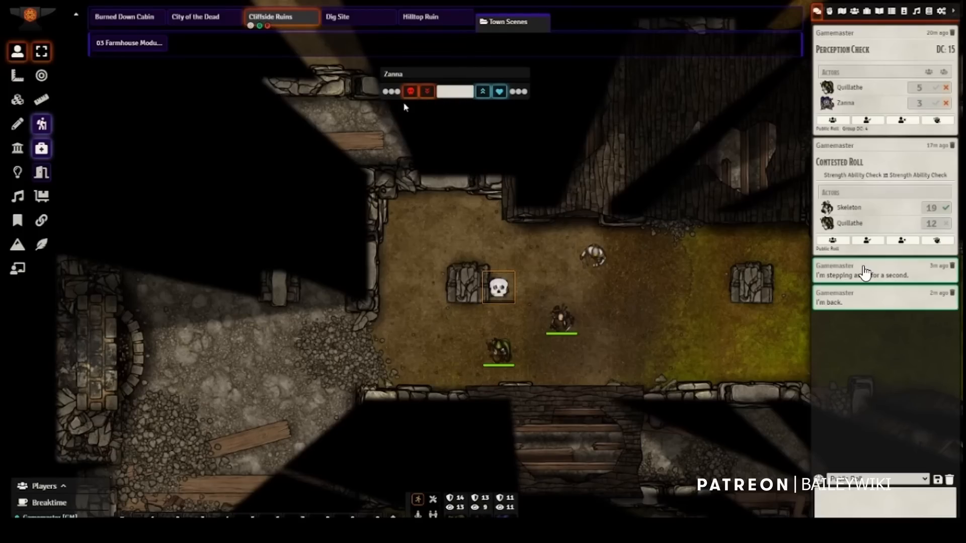
{"action": "left_click", "coordinate": [525, 93]}
Step: Apply damage to the Skeleton and the white token above it at once, and select the Skeleton alone
{"action": "left_click_drag", "start_coordinate": [656, 347], "coordinate": [547, 232]}
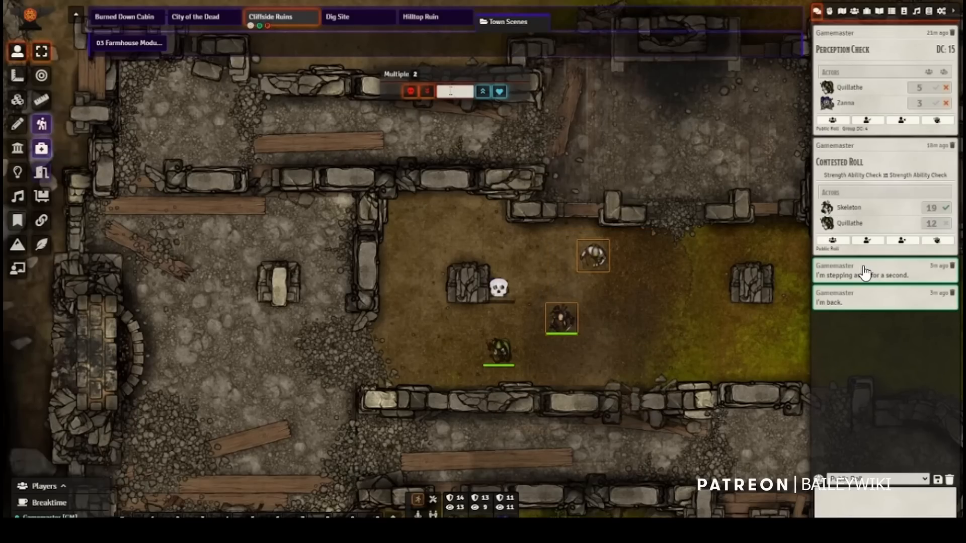
{"action": "key", "text": "Return"}
{"action": "left_click", "coordinate": [562, 319]}
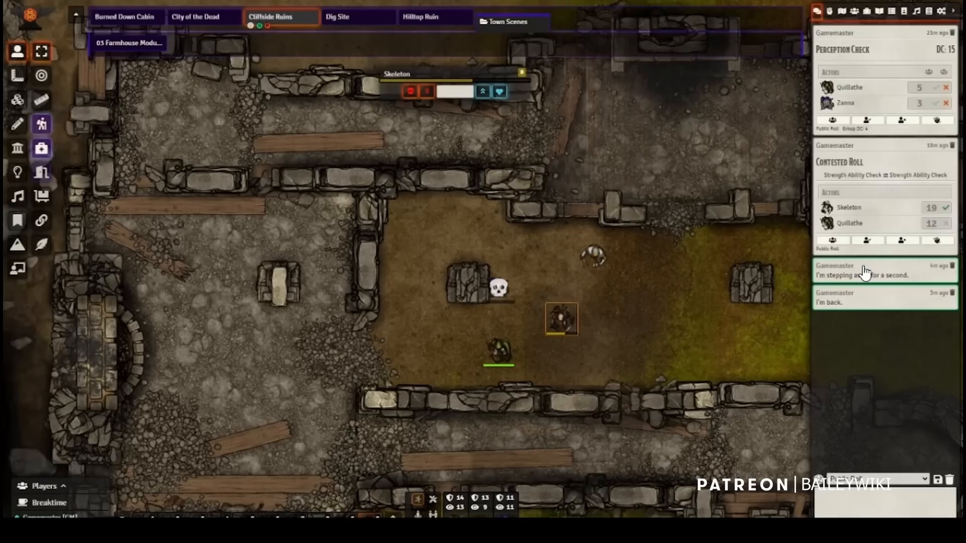
Step: Expand the macro hotbar to view all its pages, and collapse it again
{"action": "key", "text": "grave"}
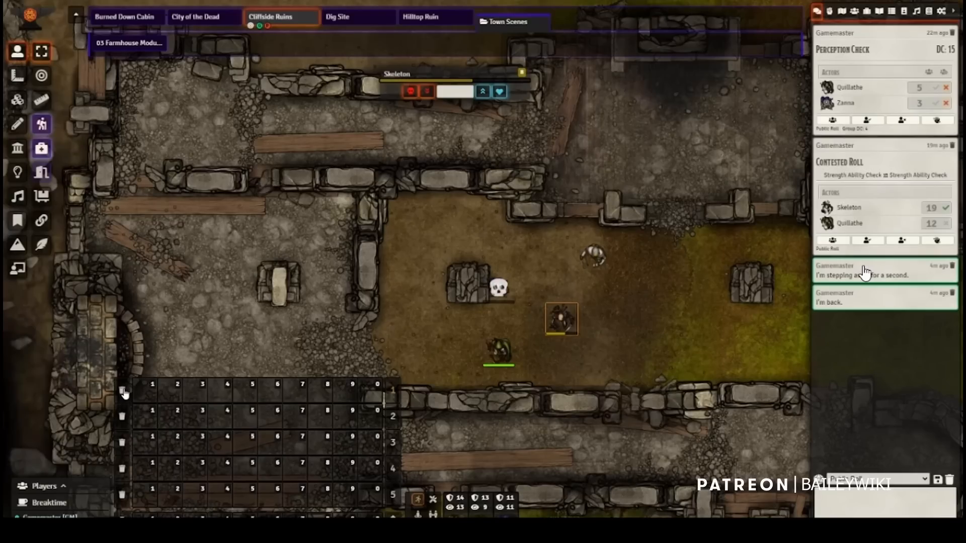
{"action": "left_click", "coordinate": [393, 426]}
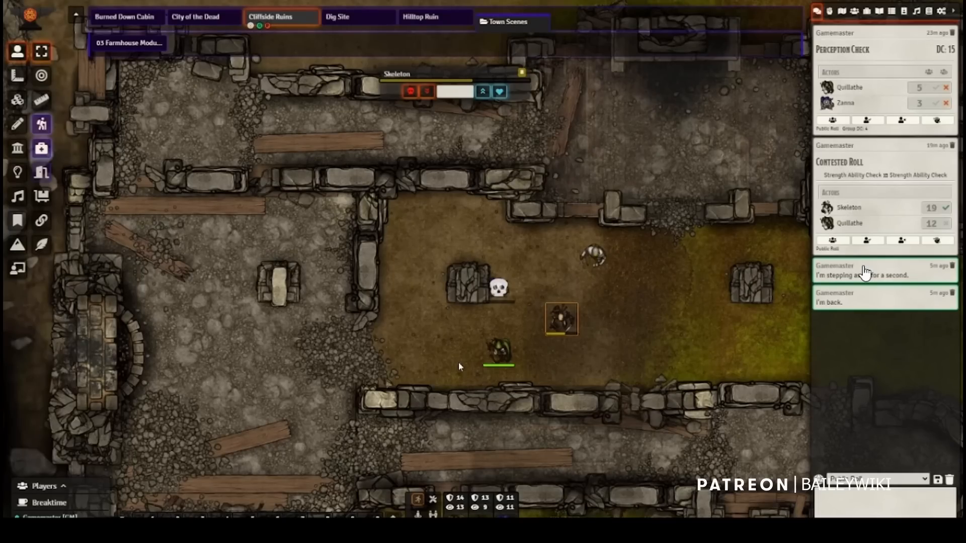
Step: Restore the dead Zanna token to full hit points and deselect it
{"action": "left_click", "coordinate": [505, 296]}
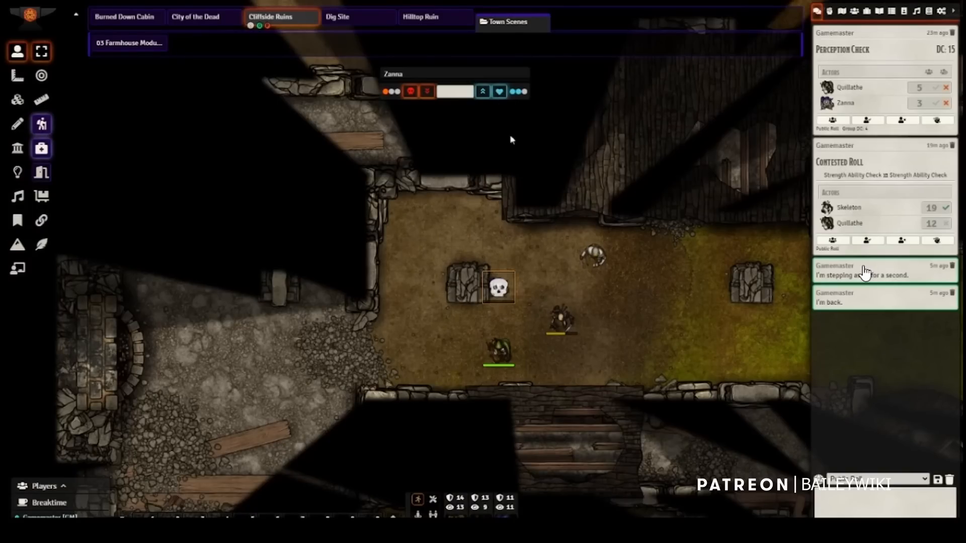
{"action": "left_click", "coordinate": [658, 315]}
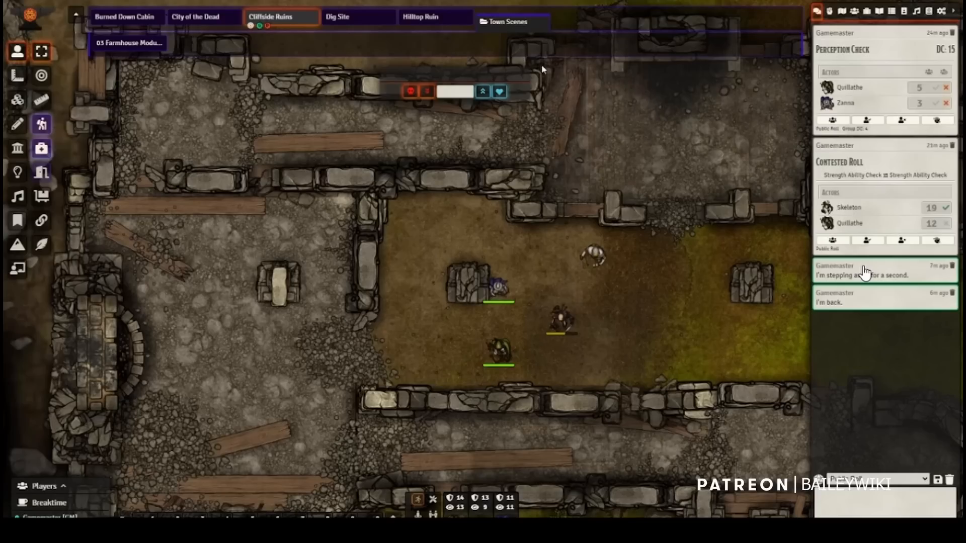
Step: Collapse and reopen the Town Scenes folder in the scene navigation, and expand the same folder in the scene directory
{"action": "left_click", "coordinate": [518, 25]}
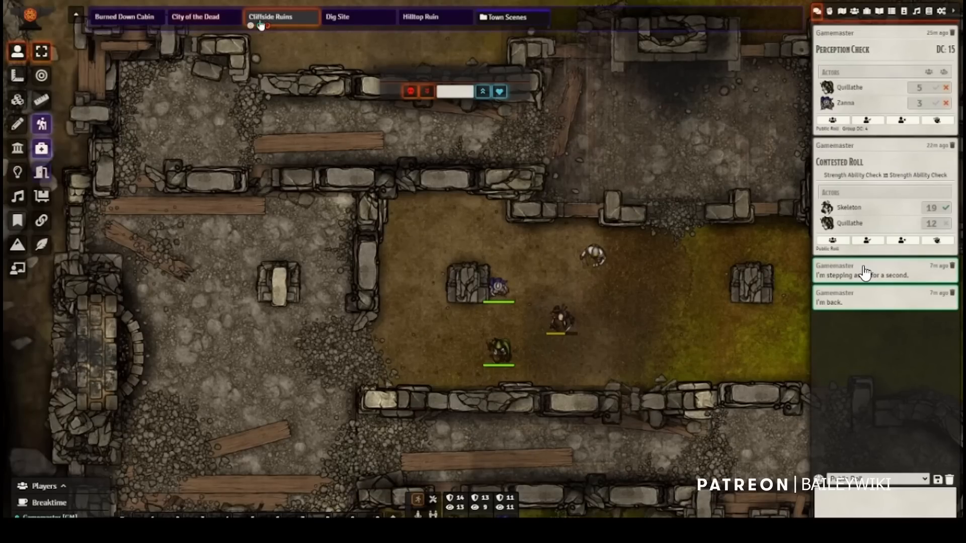
{"action": "left_click", "coordinate": [508, 19]}
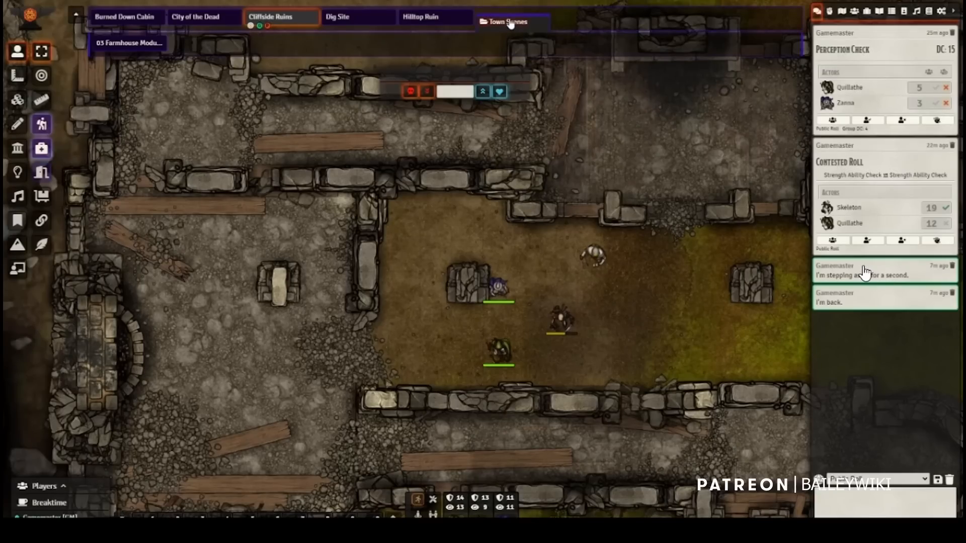
{"action": "left_click", "coordinate": [840, 12]}
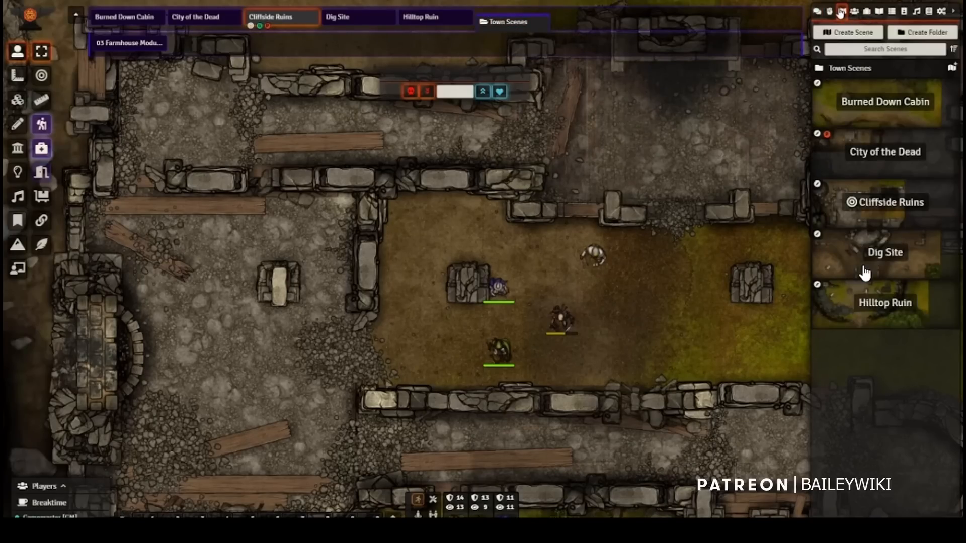
{"action": "left_click", "coordinate": [865, 71]}
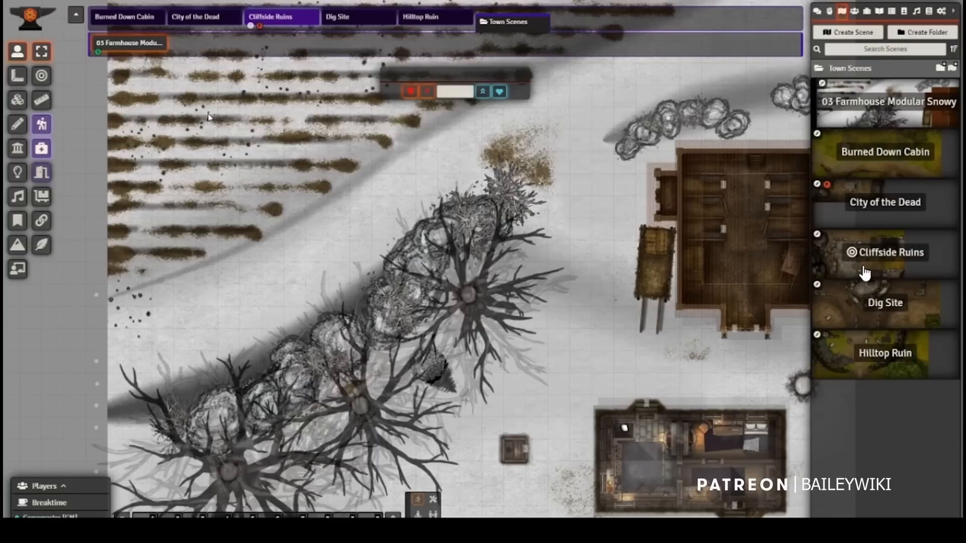
Step: Activate the Dig Site scene and view the Cliffside Ruins scene without activating it
{"action": "left_click", "coordinate": [371, 20]}
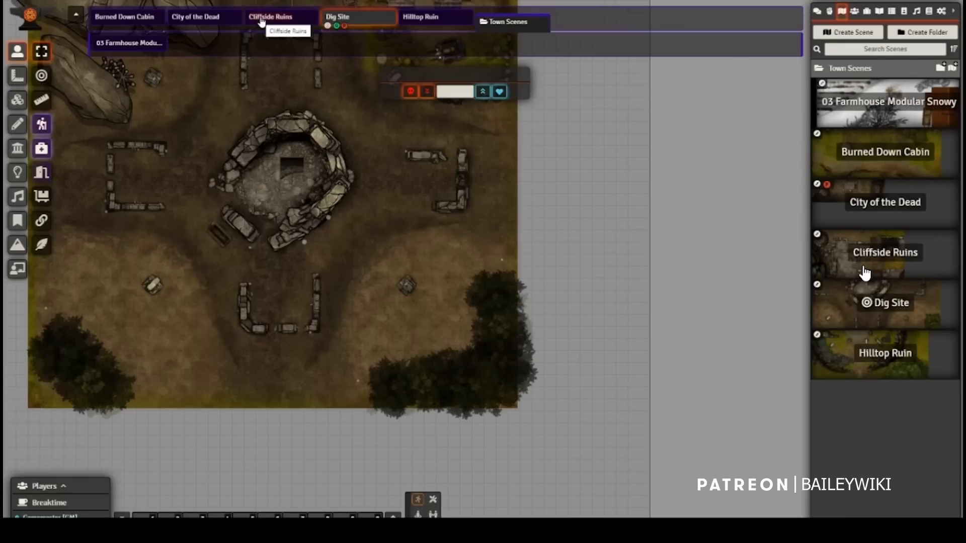
{"action": "right_click", "coordinate": [261, 20]}
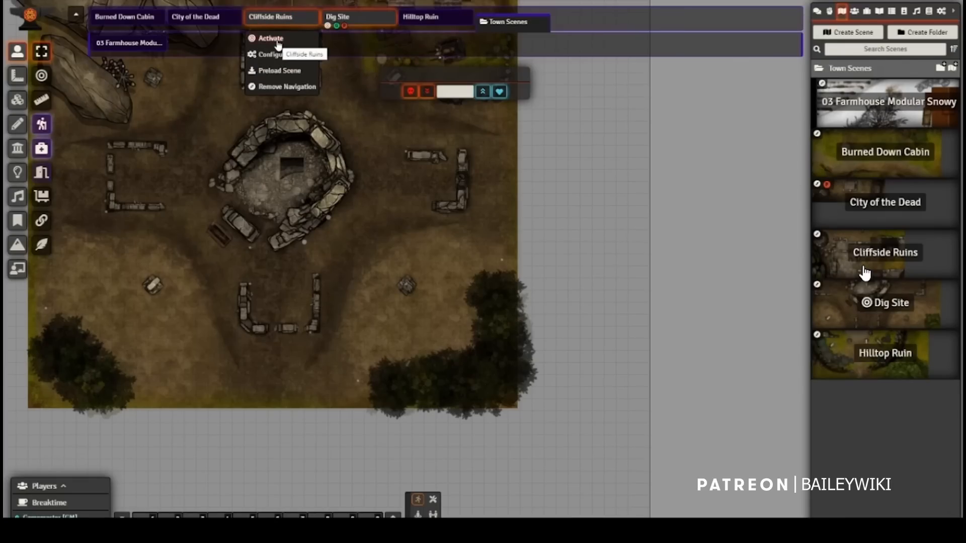
{"action": "left_click", "coordinate": [281, 28]}
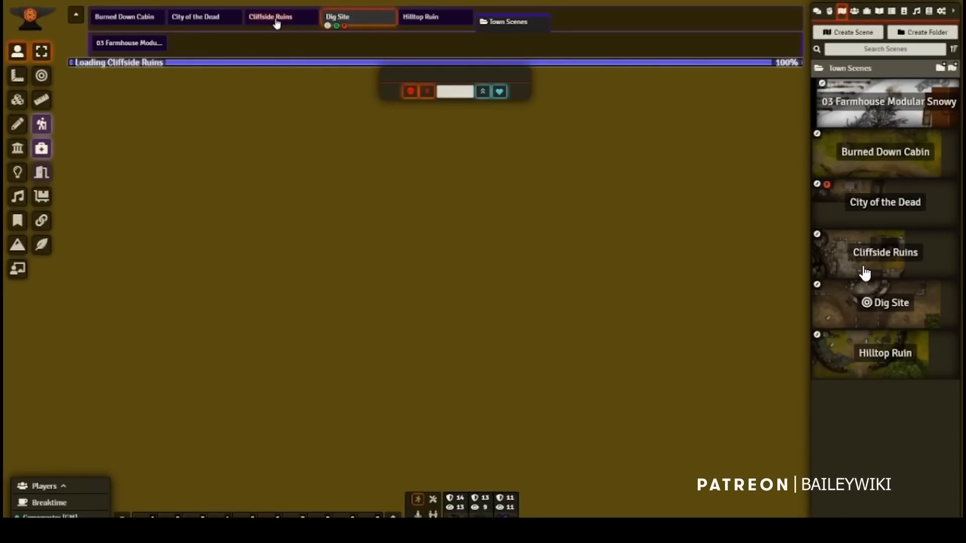
Step: Save a view that includes the grassy area east of the tokens as the Cliffside Ruins scene's view position
{"action": "right_click", "coordinate": [276, 22]}
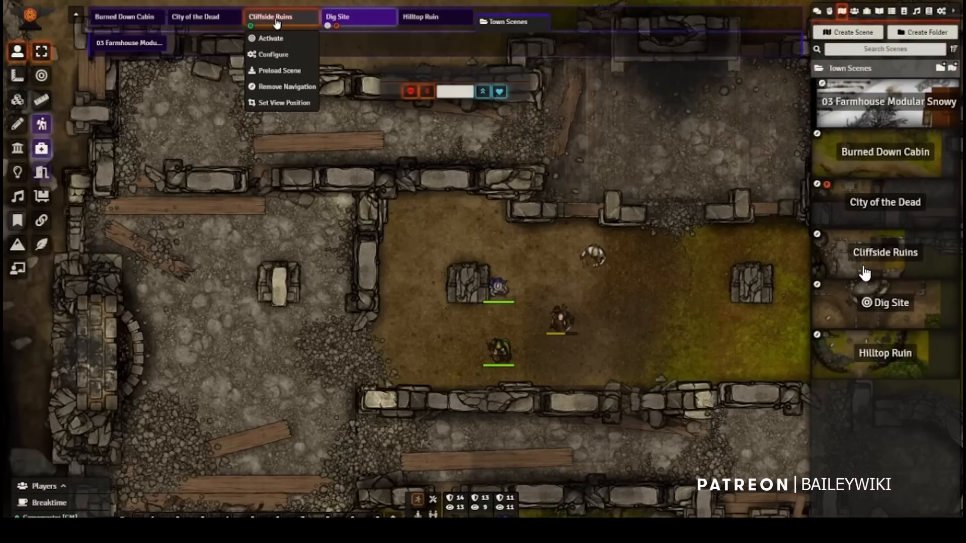
{"action": "left_click", "coordinate": [710, 403]}
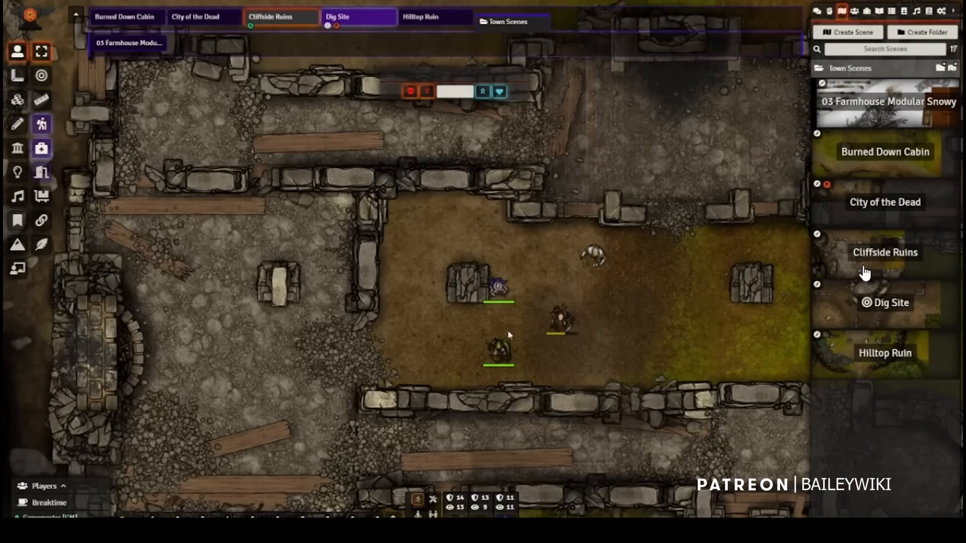
{"action": "left_click_drag", "start_coordinate": [508, 335], "coordinate": [254, 312]}
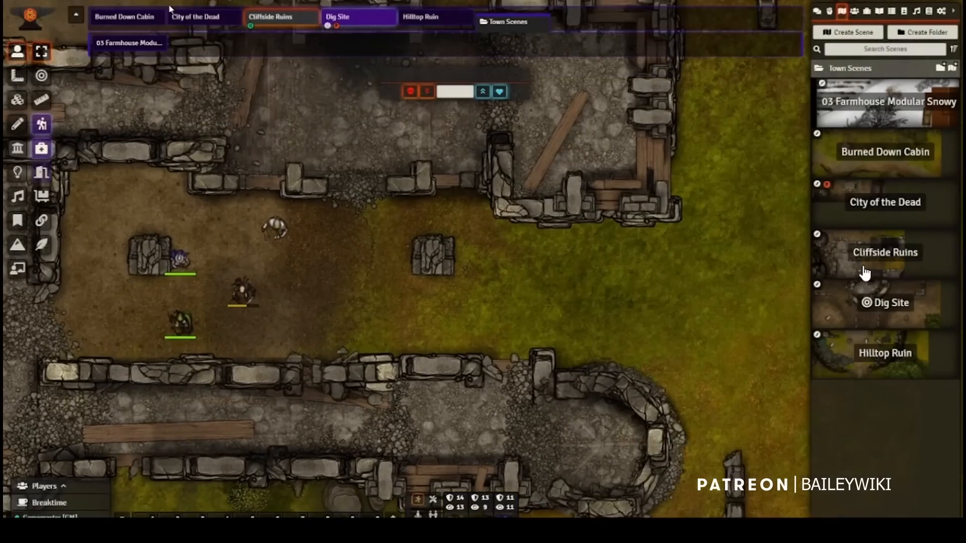
{"action": "right_click", "coordinate": [270, 21]}
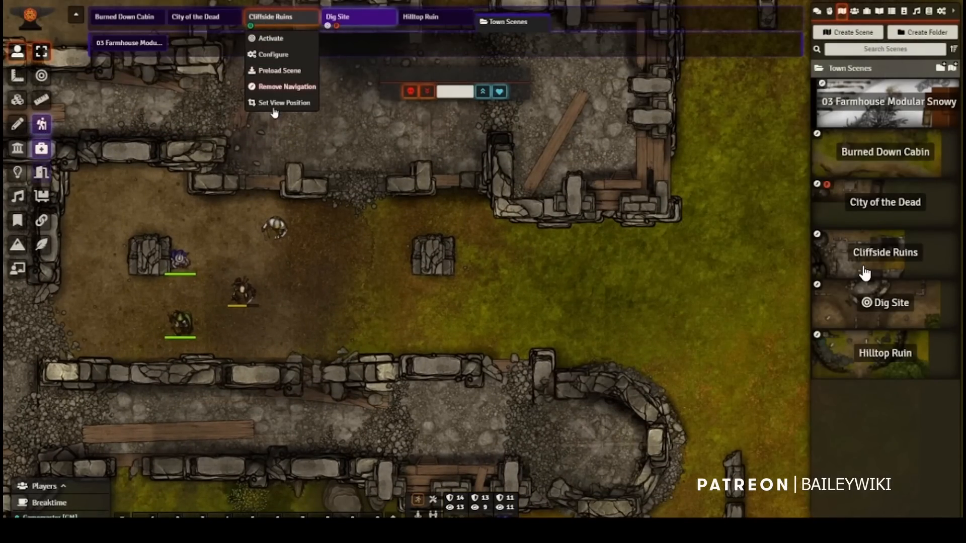
{"action": "left_click", "coordinate": [275, 106]}
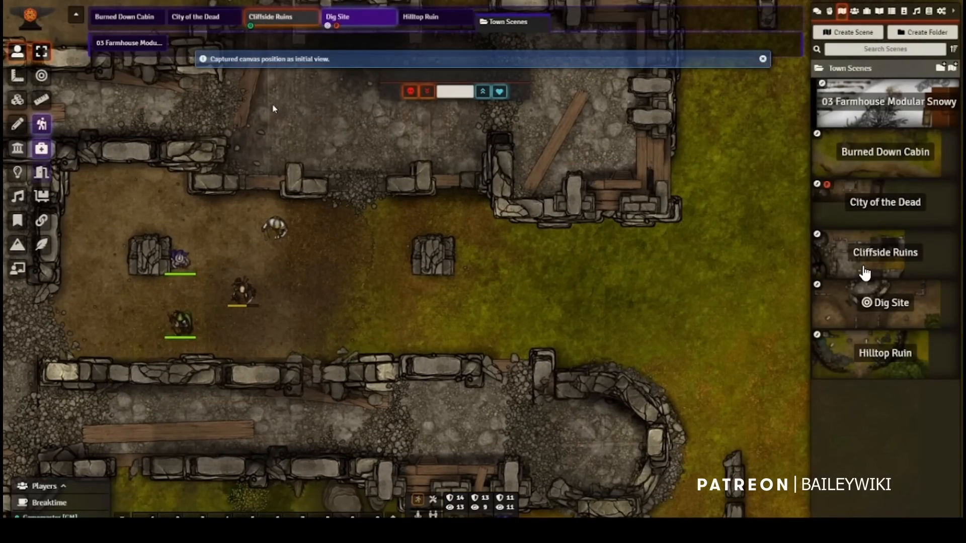
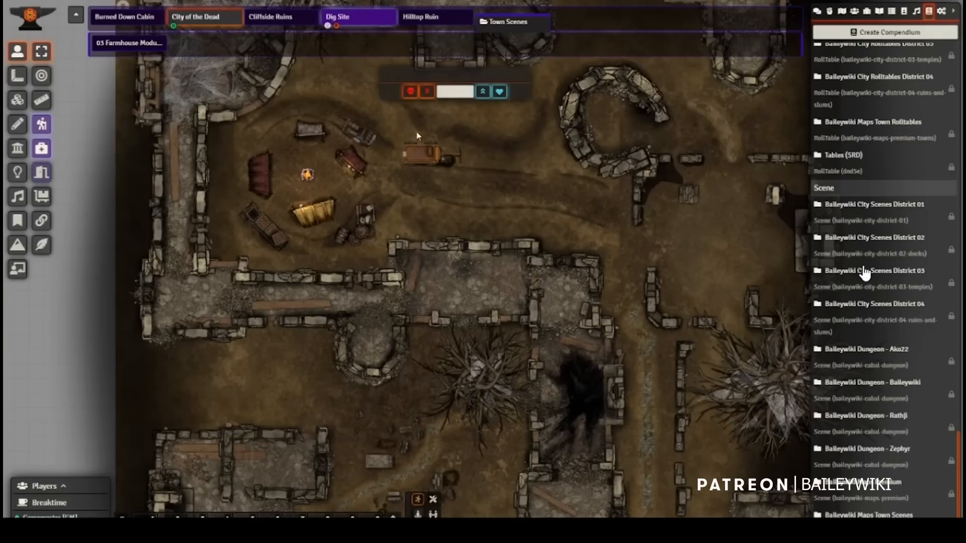
Step: View the Cliffside Ruins scene and draw a freehand terrain area on the southwestern rubble floor, beside the fallen plank
{"action": "left_click", "coordinate": [277, 20]}
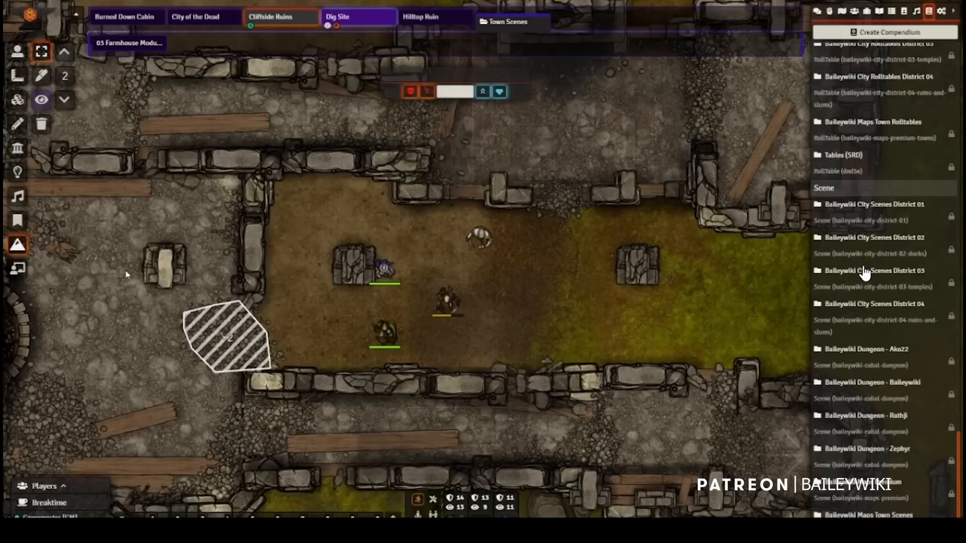
{"action": "left_click", "coordinate": [42, 76]}
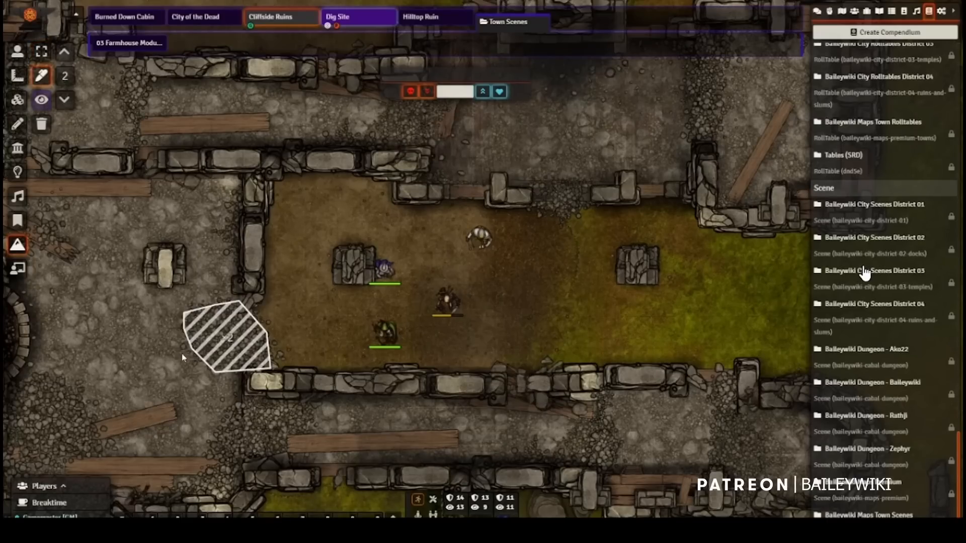
{"action": "left_click_drag", "start_coordinate": [238, 317], "coordinate": [317, 233]}
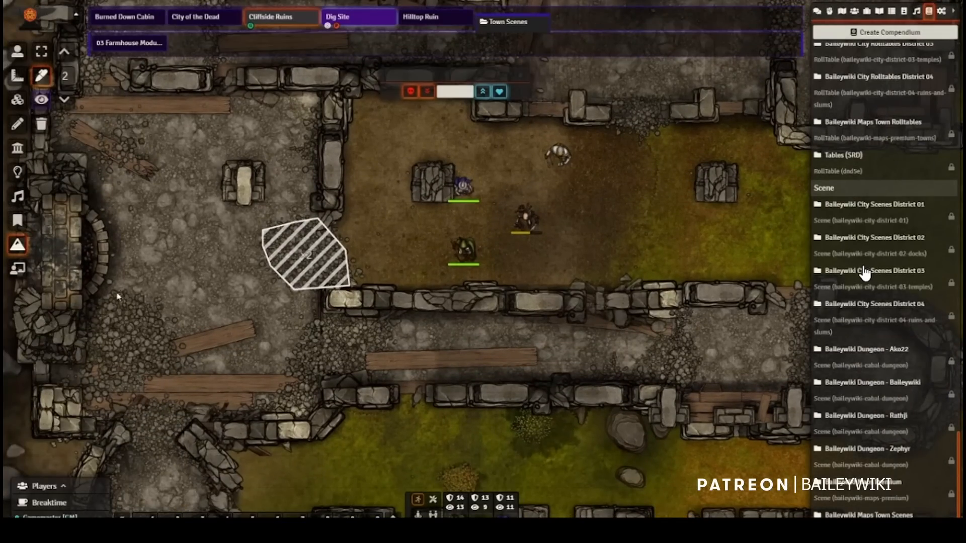
{"action": "mouse_move", "coordinate": [90, 302]}
{"action": "left_mouse_down"}
{"action": "mouse_move", "coordinate": [132, 292]}
{"action": "mouse_move", "coordinate": [152, 308]}
{"action": "mouse_move", "coordinate": [177, 343]}
{"action": "mouse_move", "coordinate": [182, 376]}
{"action": "mouse_move", "coordinate": [120, 376]}
{"action": "mouse_move", "coordinate": [83, 370]}
{"action": "mouse_move", "coordinate": [83, 360]}
{"action": "left_mouse_up"}
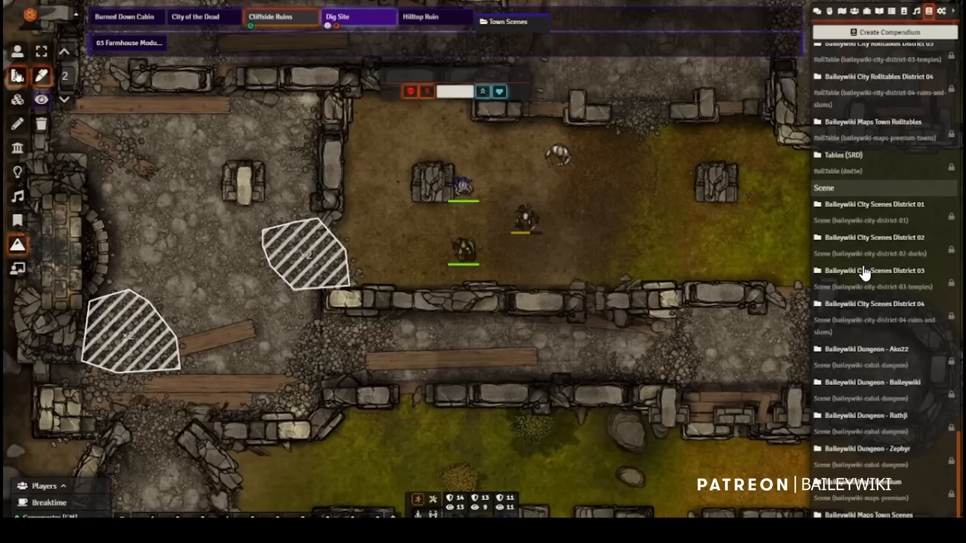
Step: Move the Quillathe token west out of the courtyard, to the far side of the existing terrain area
{"action": "left_click", "coordinate": [18, 51]}
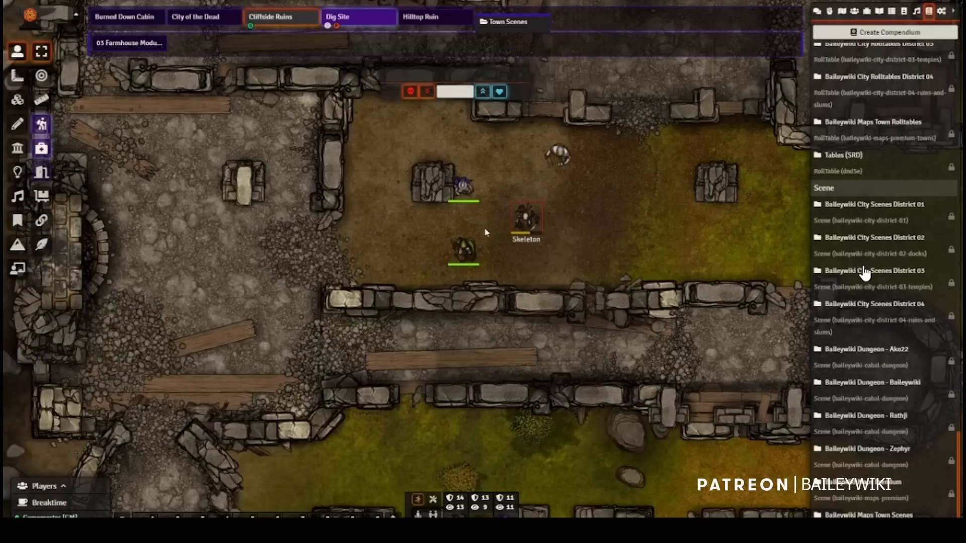
{"action": "left_click", "coordinate": [462, 250]}
{"action": "left_click_drag", "start_coordinate": [463, 250], "coordinate": [238, 253]}
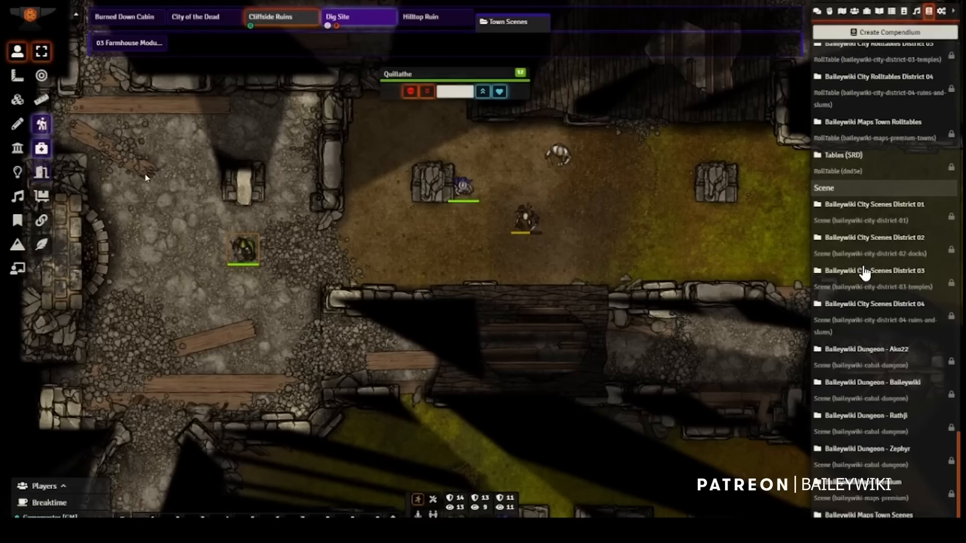
Step: Raise the cost for new terrain to 3 and save a default terrain cost of 4 for the Cliffside Ruins scene
{"action": "left_click", "coordinate": [17, 245]}
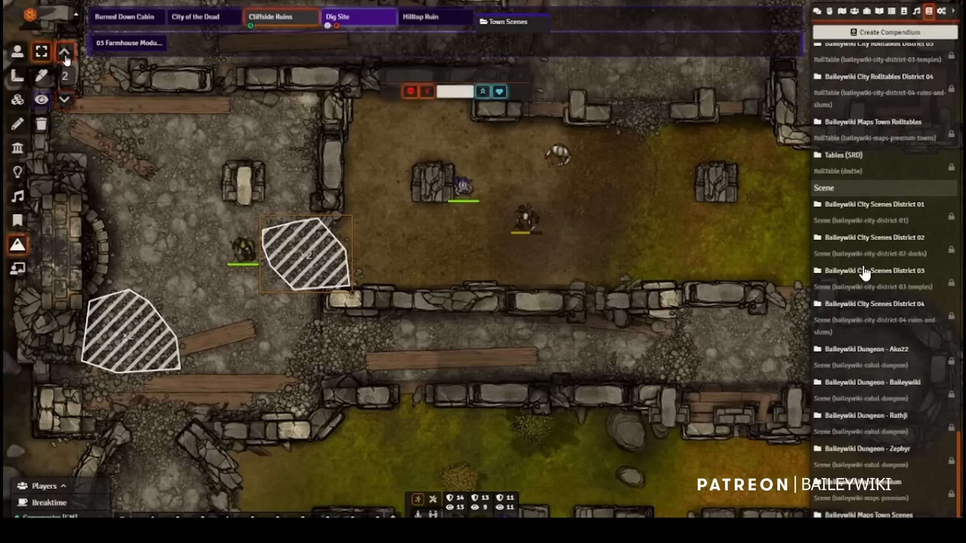
{"action": "left_click", "coordinate": [64, 55]}
{"action": "right_click", "coordinate": [299, 22]}
{"action": "right_click", "coordinate": [299, 22]}
{"action": "right_click", "coordinate": [299, 22]}
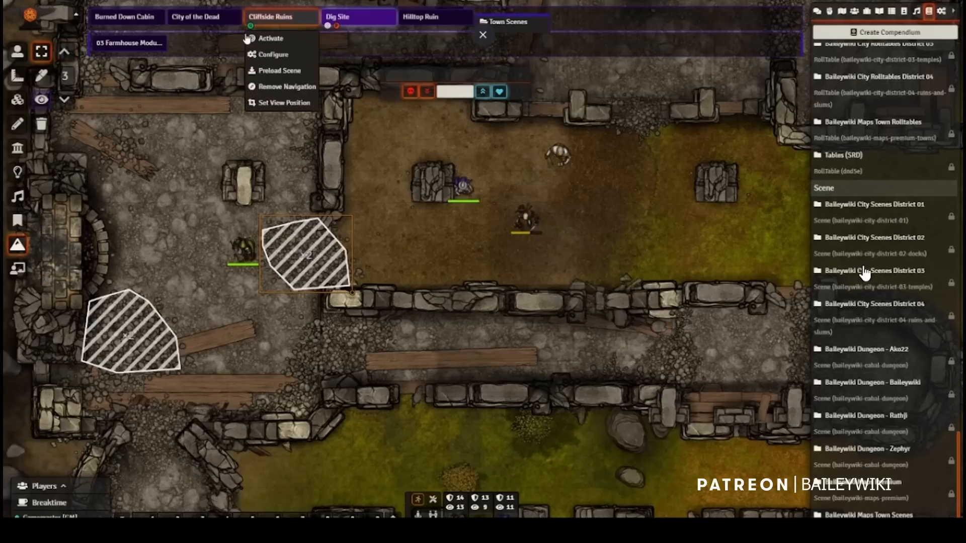
{"action": "left_click", "coordinate": [276, 55]}
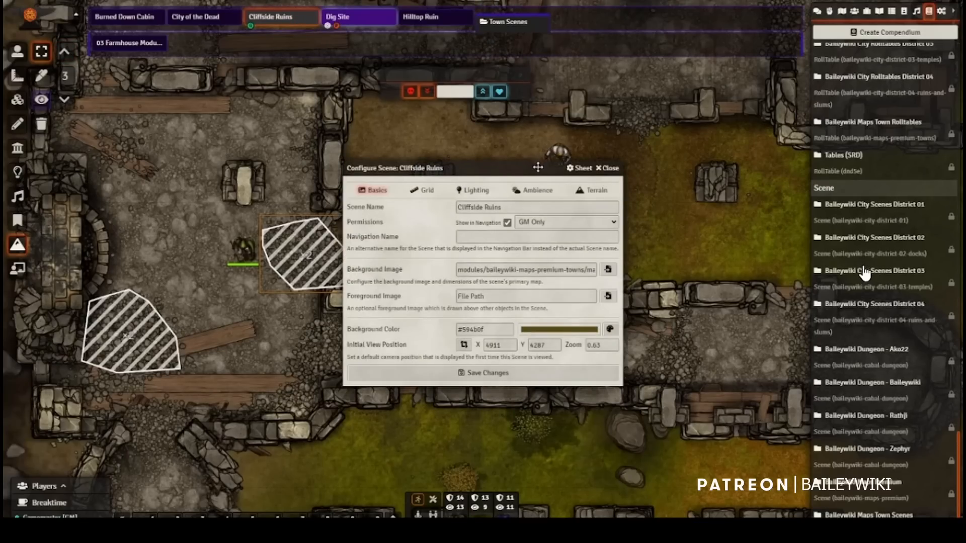
{"action": "left_click", "coordinate": [591, 196]}
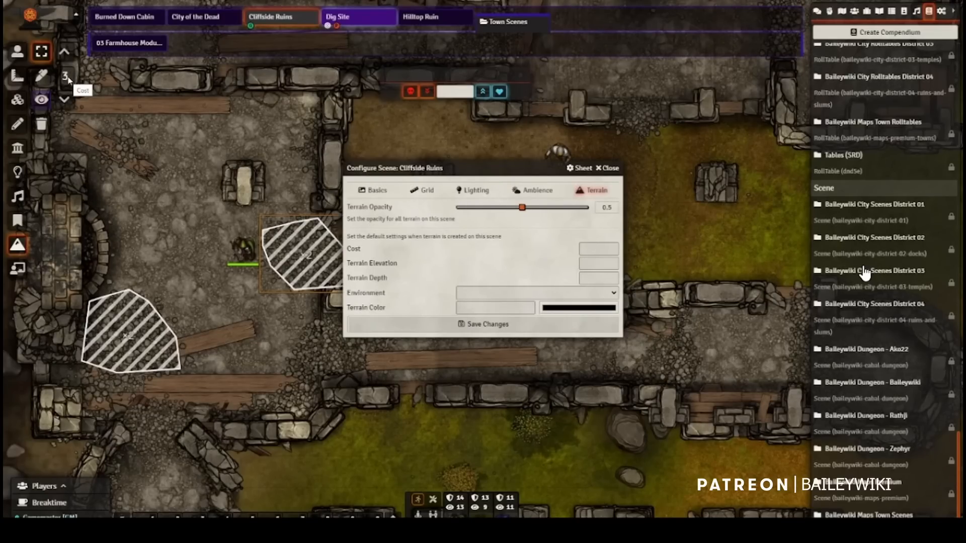
{"action": "left_click", "coordinate": [597, 250]}
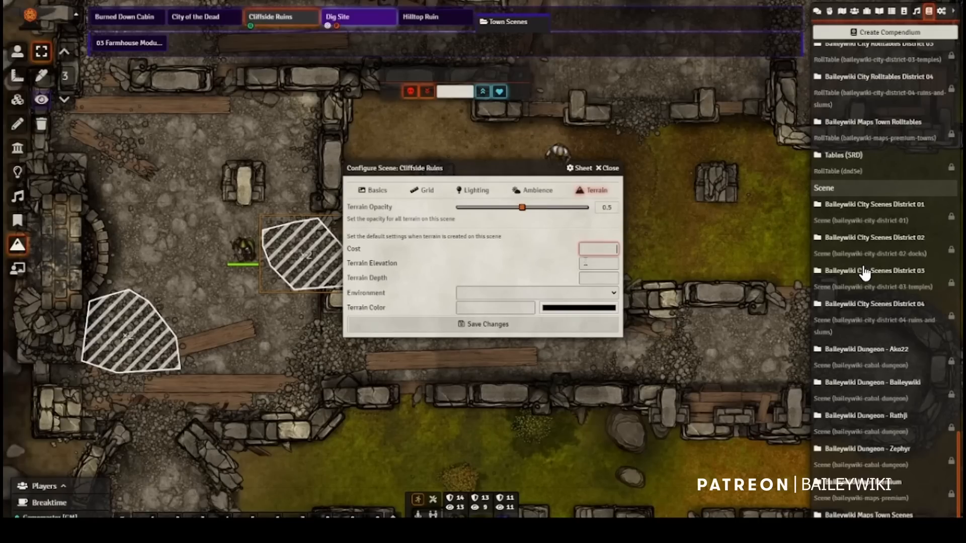
{"action": "type", "text": "4"}
{"action": "left_click", "coordinate": [487, 324]}
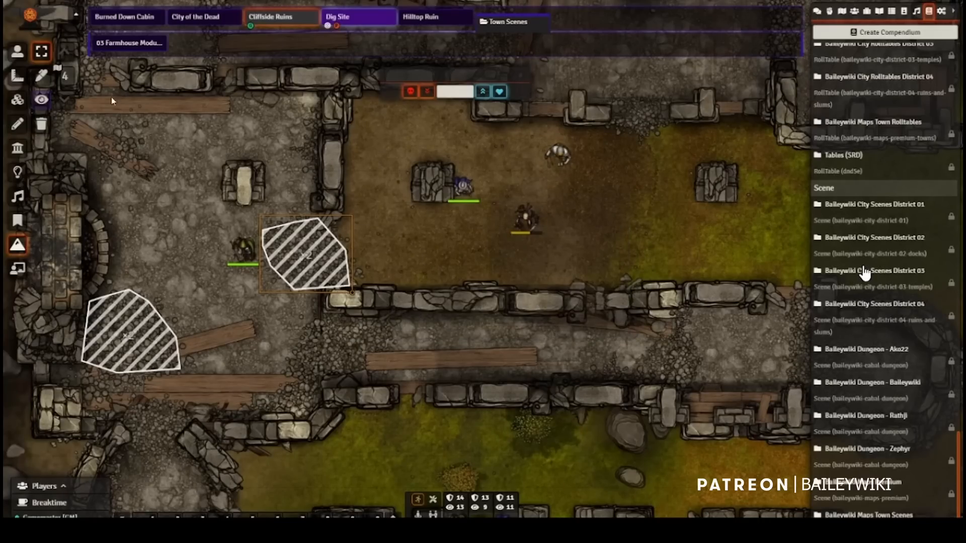
Step: Review the Cliffside Ruins scene's default terrain settings and draw a small diamond-shaped terrain area west of the Quillathe token
{"action": "mouse_move", "coordinate": [64, 79]}
{"action": "right_click", "coordinate": [286, 21]}
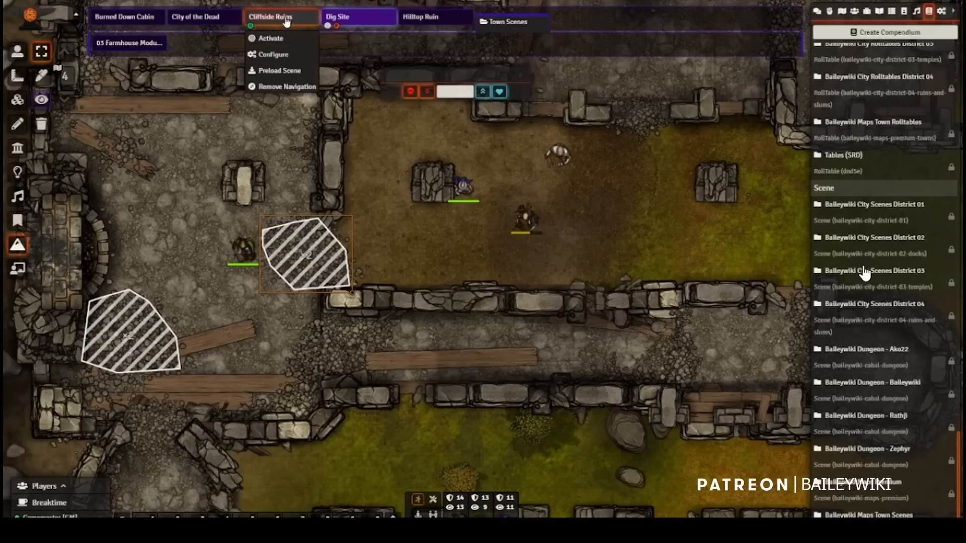
{"action": "left_click", "coordinate": [266, 52]}
{"action": "left_click", "coordinate": [605, 192]}
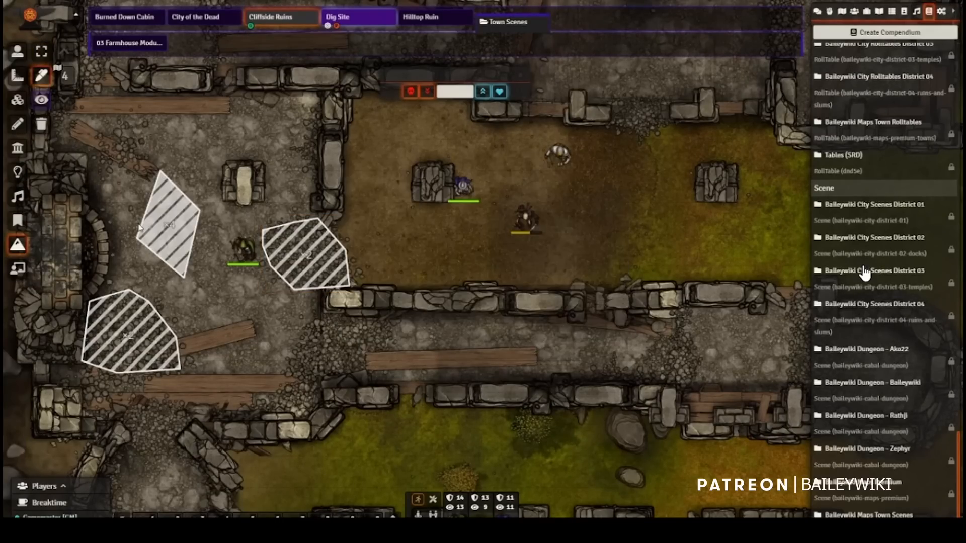
Step: Set the cost of the diamond-shaped terrain area to 0.5
{"action": "left_click", "coordinate": [49, 64]}
{"action": "double_click", "coordinate": [172, 243]}
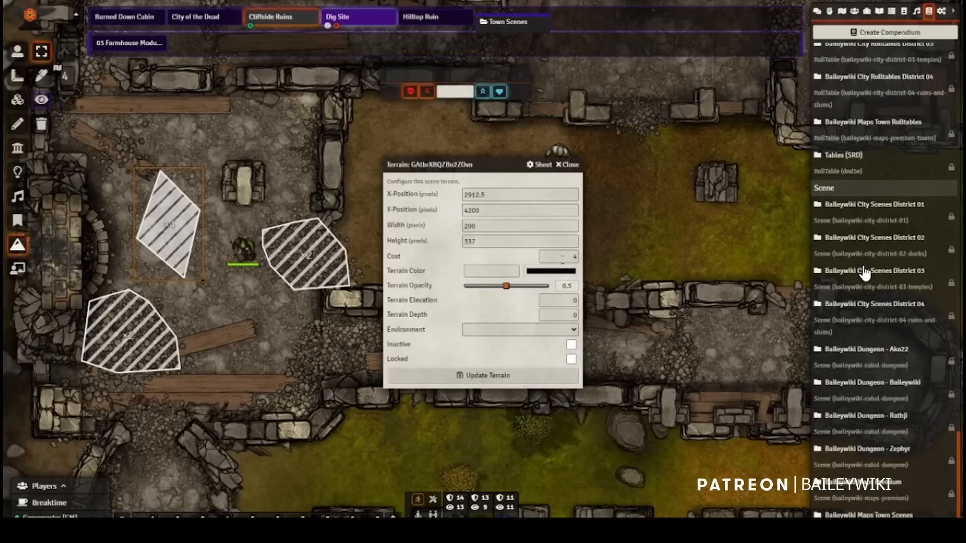
{"action": "left_click_drag", "start_coordinate": [563, 260], "coordinate": [589, 261]}
{"action": "type", "text": "0.5"}
{"action": "left_click", "coordinate": [523, 380]}
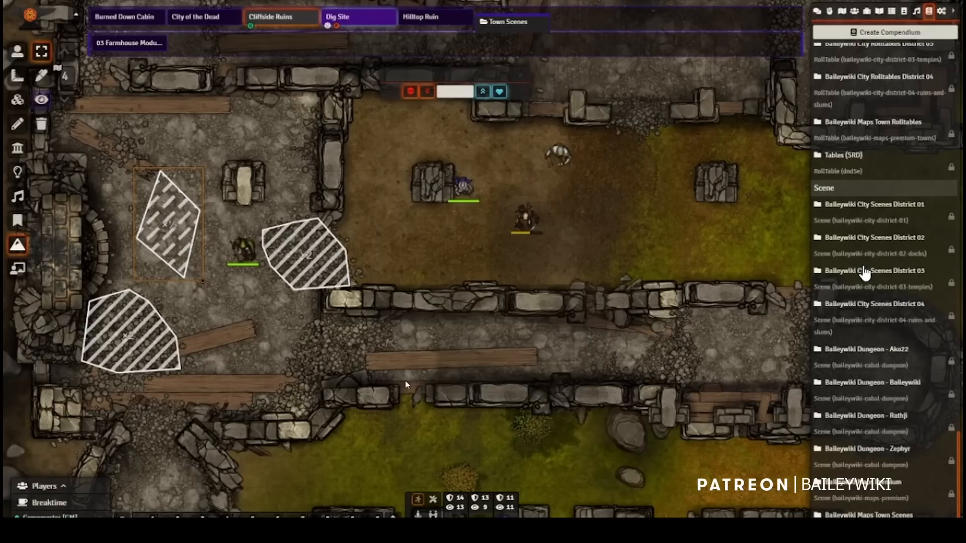
{"action": "double_click", "coordinate": [167, 241]}
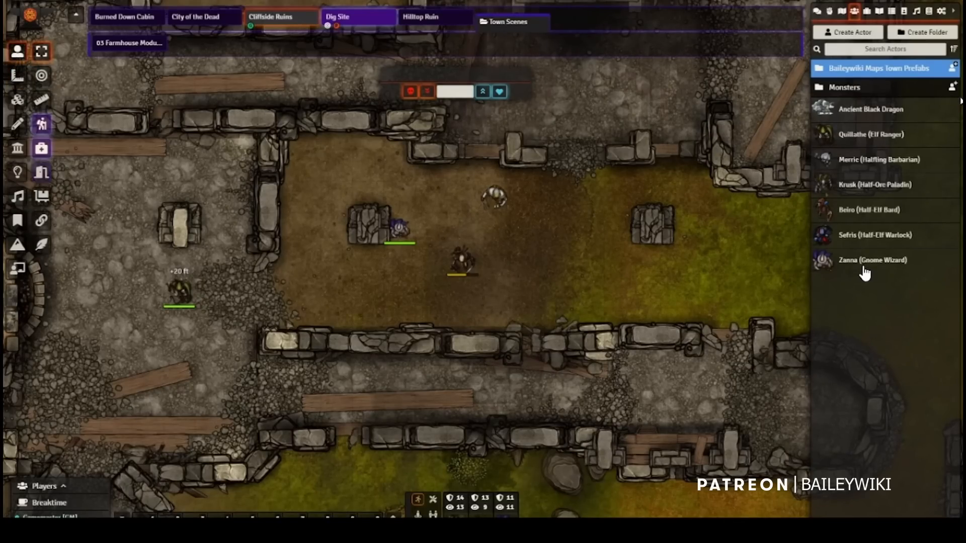
Step: Open the Baileywiki Castle playlist from the Baileywiki Maps Town Playlist compendium and show its sounds
{"action": "left_click", "coordinate": [928, 16]}
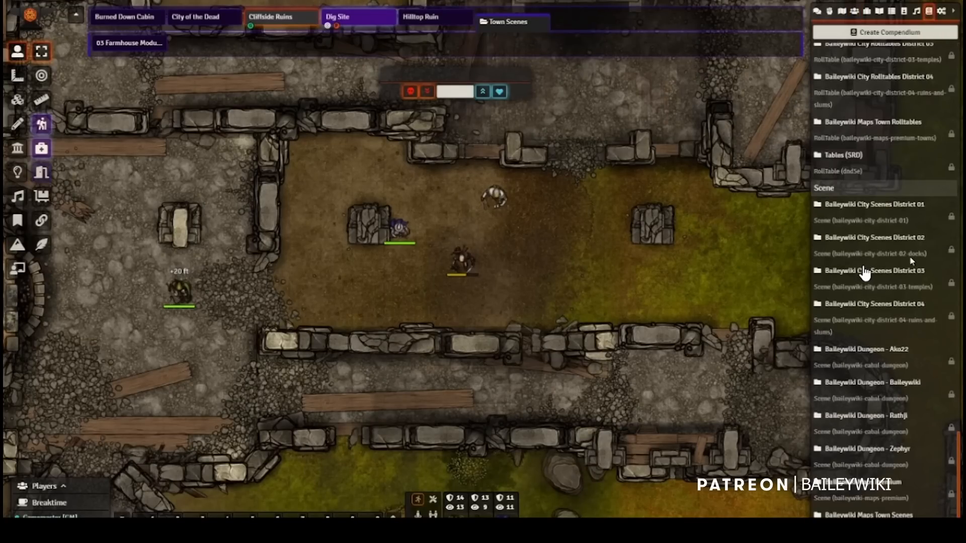
{"action": "scroll", "coordinate": [864, 272], "scroll_direction": "up", "scroll_amount": 5}
{"action": "scroll", "coordinate": [864, 272], "scroll_direction": "up", "scroll_amount": 3}
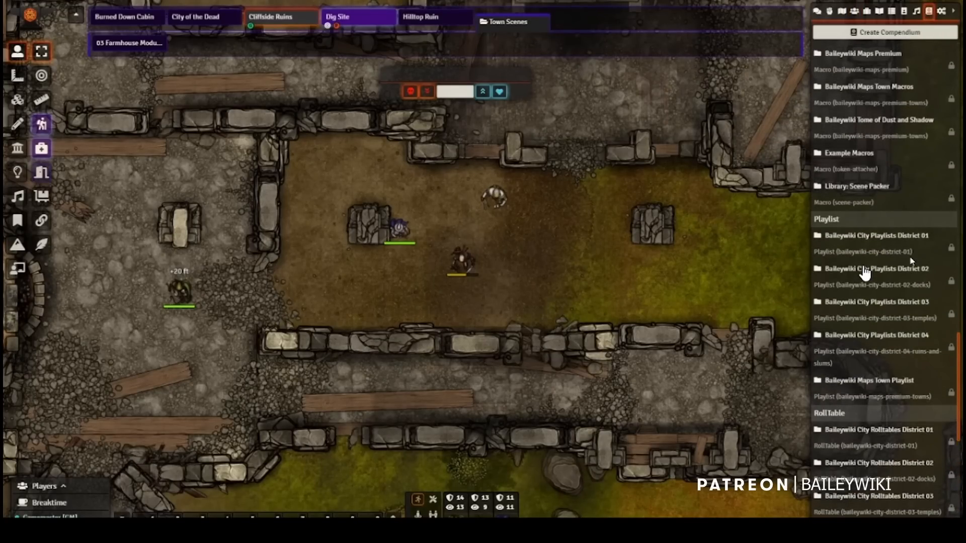
{"action": "left_click", "coordinate": [879, 381]}
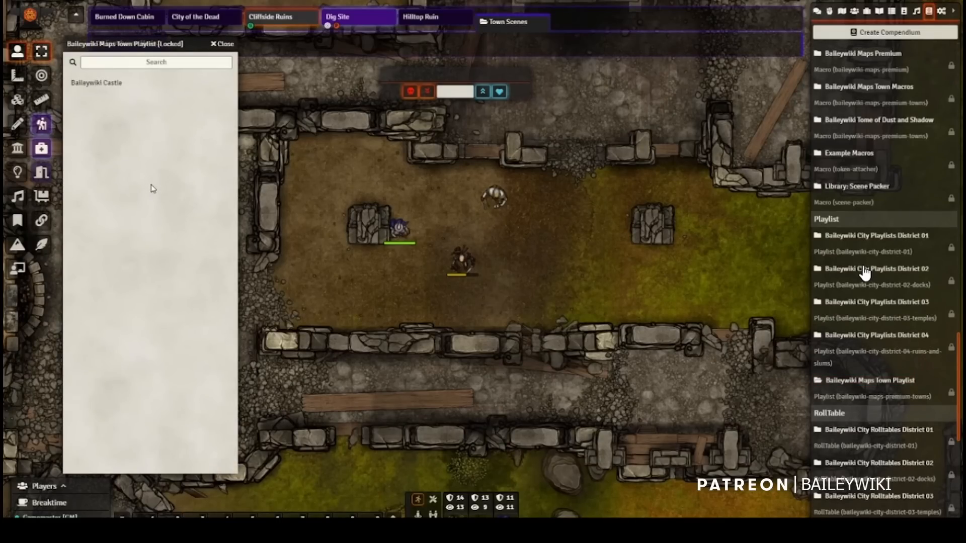
{"action": "left_click", "coordinate": [106, 84]}
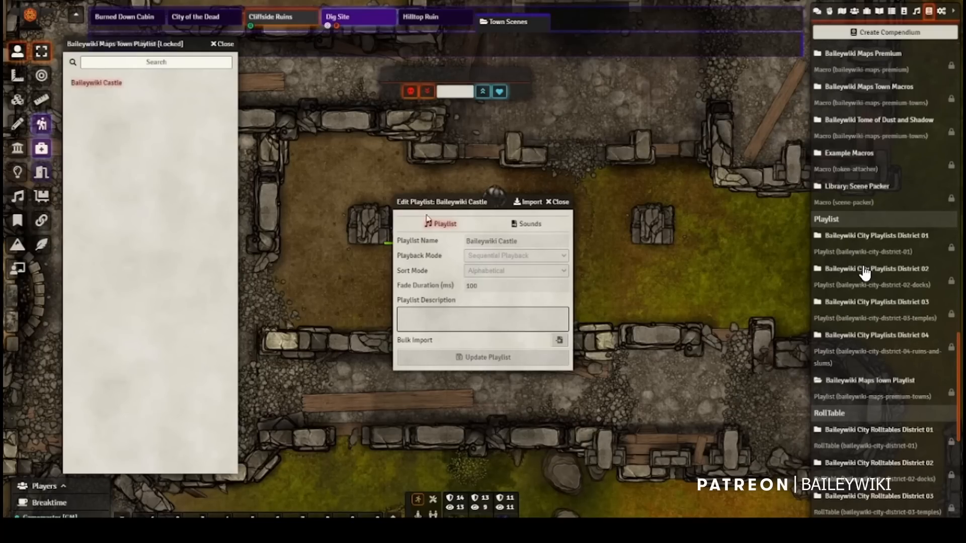
{"action": "left_click", "coordinate": [530, 226]}
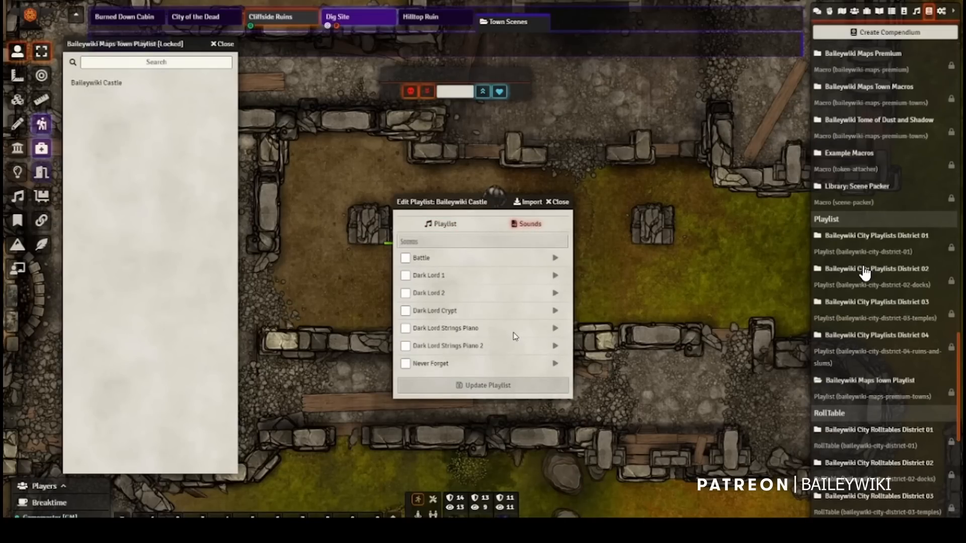
Step: Preview the Battle and Dark Lord 1 sounds, and add Dark Lord 1 to Test Playlist in the playlist directory
{"action": "left_click", "coordinate": [556, 258]}
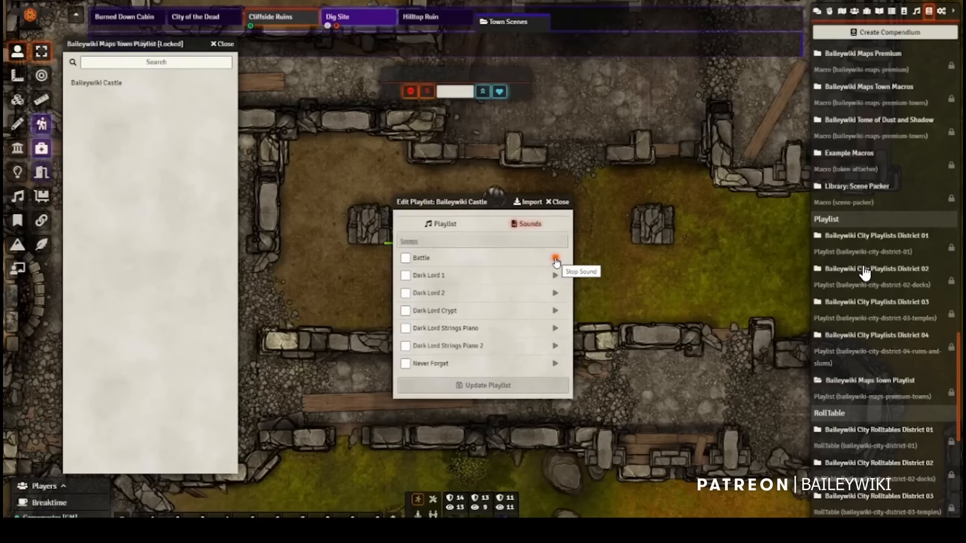
{"action": "left_click", "coordinate": [556, 259]}
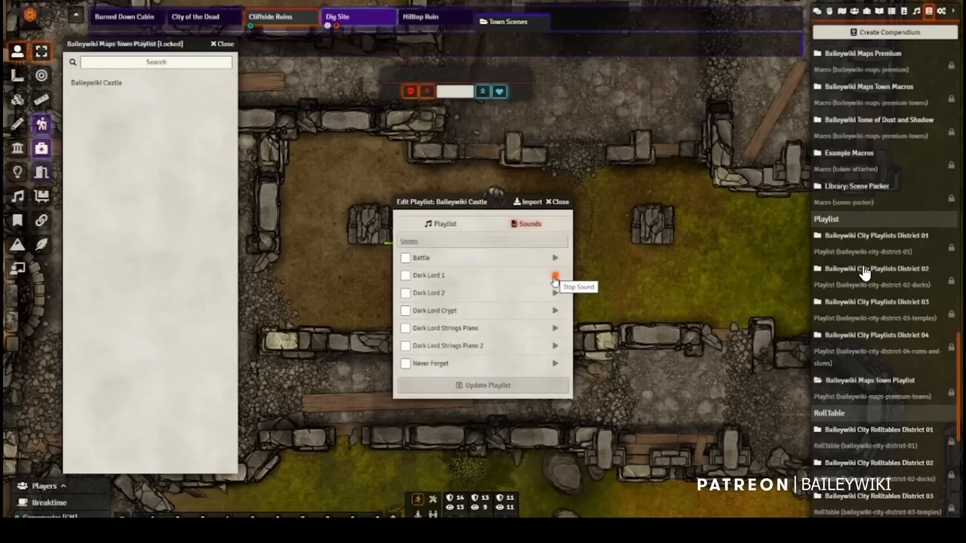
{"action": "left_click", "coordinate": [555, 276]}
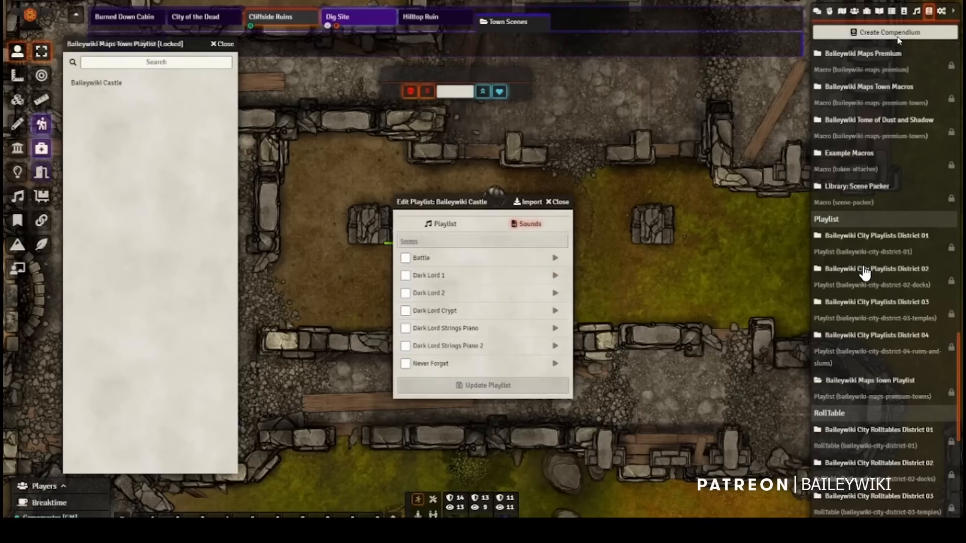
{"action": "left_click", "coordinate": [916, 10]}
{"action": "left_click_drag", "start_coordinate": [424, 276], "coordinate": [841, 86]}
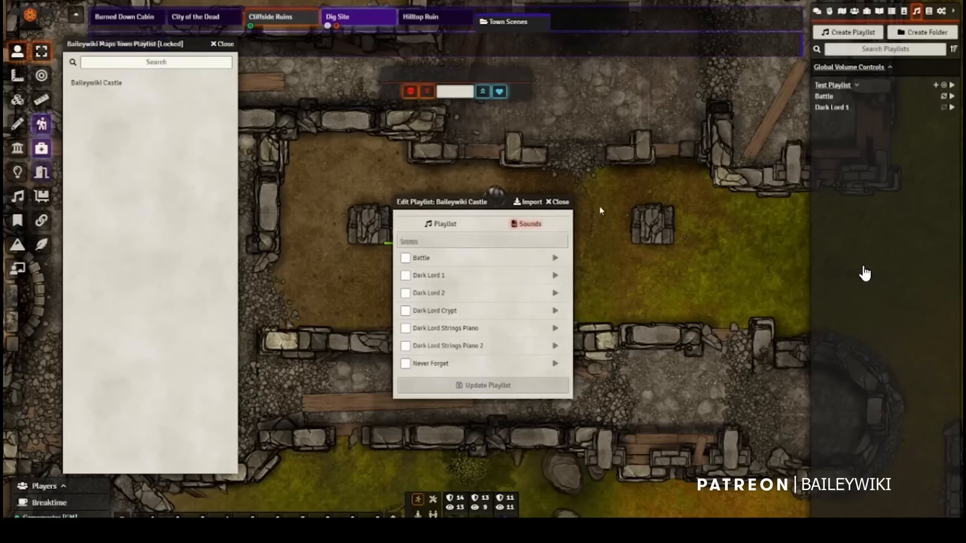
Step: Import only Never Forget, Dark Lord Strings Piano 2 and Dark Lord Strings Piano as a Baileywiki Castle playlist, and expand it
{"action": "left_click", "coordinate": [404, 365]}
{"action": "left_click", "coordinate": [406, 346]}
{"action": "left_click", "coordinate": [405, 328]}
{"action": "left_click", "coordinate": [528, 202]}
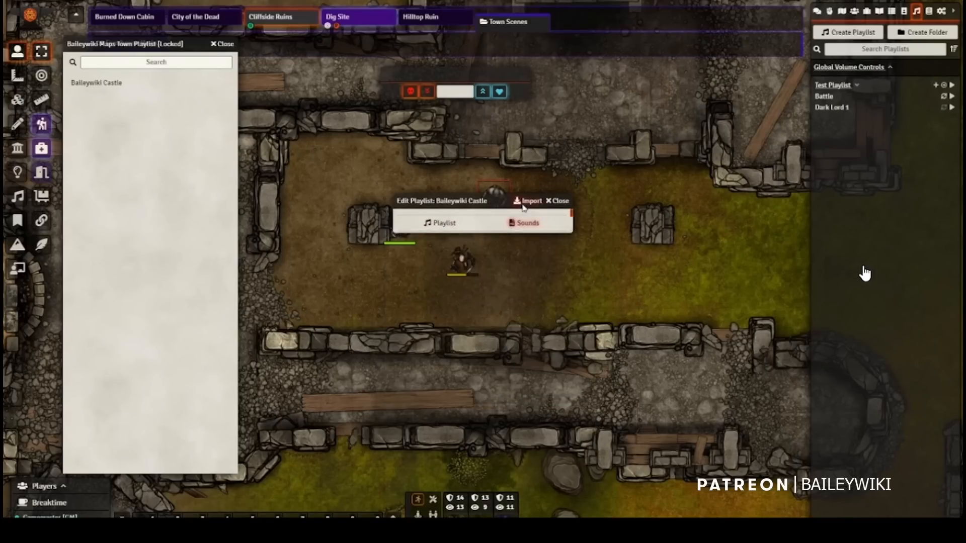
{"action": "left_click", "coordinate": [838, 130]}
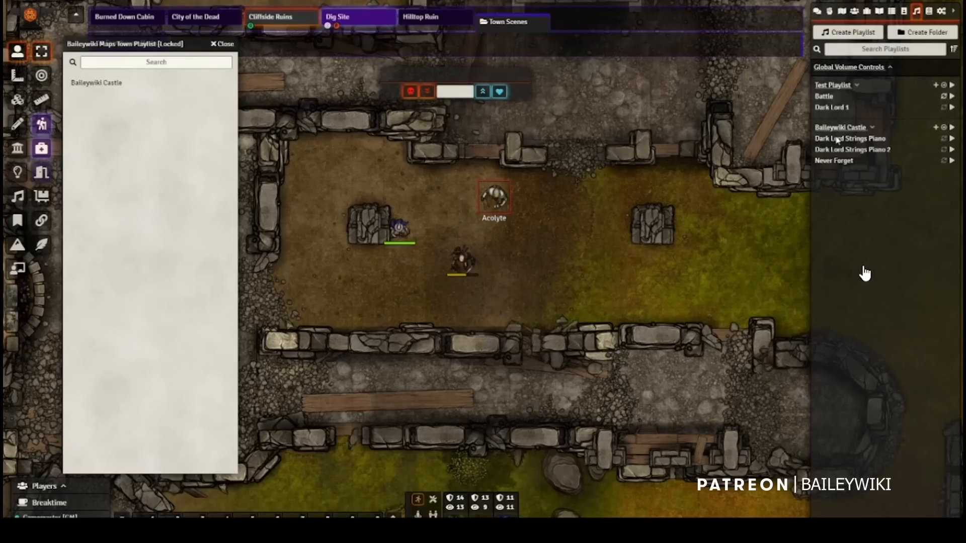
{"action": "key", "text": "Escape"}
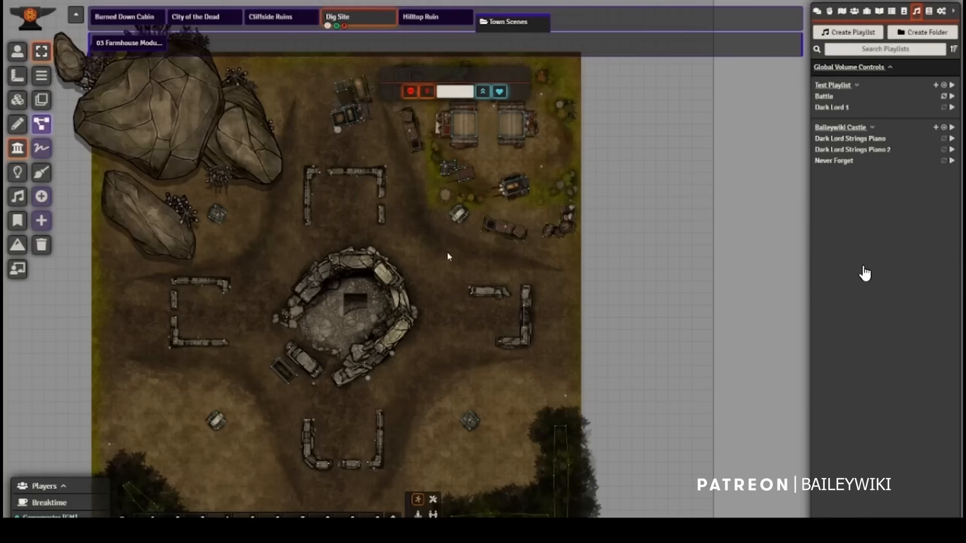
Step: Trace a freehand terrain wall around the outline of the elongated boulder in the Dig Site scene
{"action": "scroll", "coordinate": [71, 179], "scroll_direction": "up", "scroll_amount": 8}
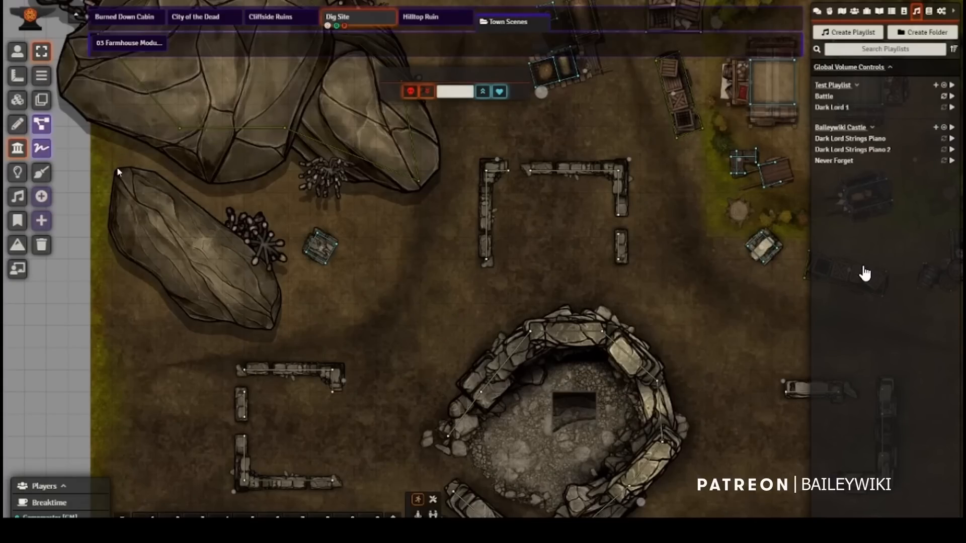
{"action": "left_click", "coordinate": [43, 82]}
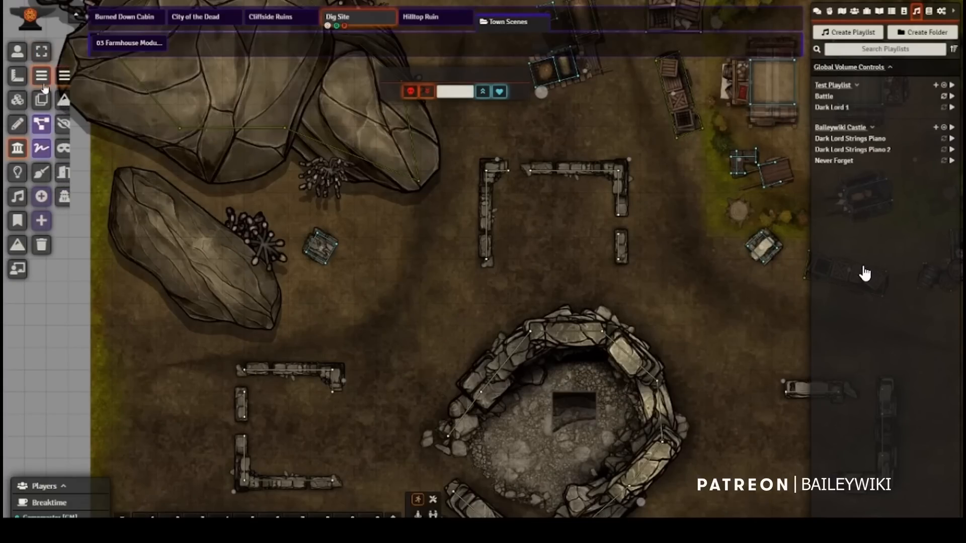
{"action": "left_click", "coordinate": [63, 99]}
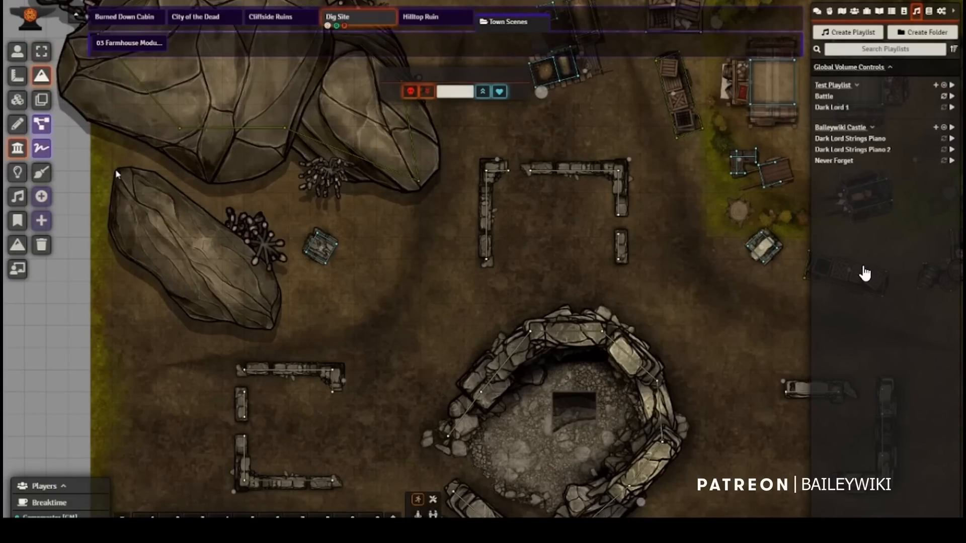
{"action": "mouse_move", "coordinate": [113, 173]}
{"action": "left_mouse_down"}
{"action": "mouse_move", "coordinate": [108, 235]}
{"action": "mouse_move", "coordinate": [119, 254]}
{"action": "mouse_move", "coordinate": [214, 323]}
{"action": "mouse_move", "coordinate": [253, 333]}
{"action": "mouse_move", "coordinate": [280, 306]}
{"action": "mouse_move", "coordinate": [263, 257]}
{"action": "mouse_move", "coordinate": [207, 212]}
{"action": "mouse_move", "coordinate": [143, 176]}
{"action": "mouse_move", "coordinate": [116, 173]}
{"action": "left_mouse_up"}
Step: Draw a freehand loop on the open ground between the small crate and the circular stone ruin
{"action": "left_click", "coordinate": [15, 124]}
{"action": "left_click", "coordinate": [41, 148]}
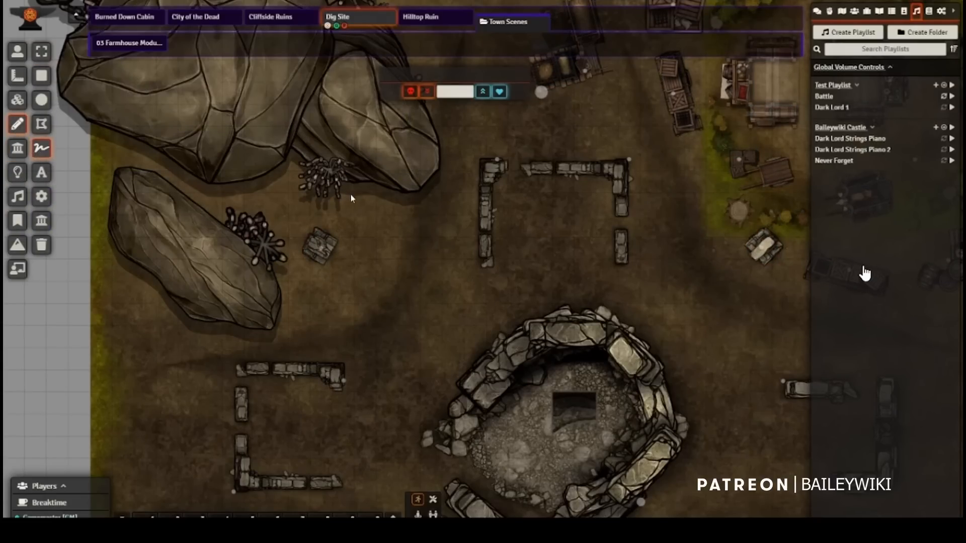
{"action": "left_click_drag", "start_coordinate": [363, 255], "coordinate": [404, 298]}
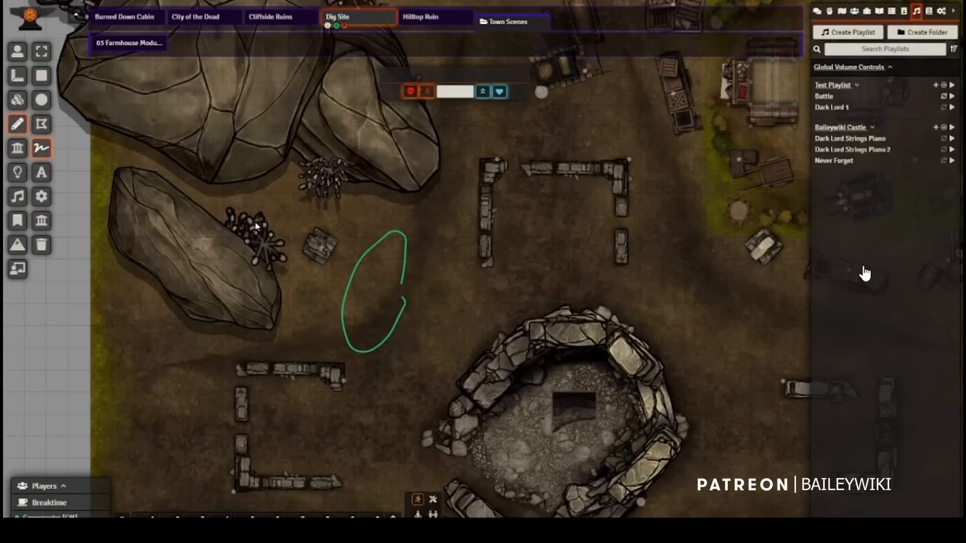
{"action": "left_click", "coordinate": [41, 52]}
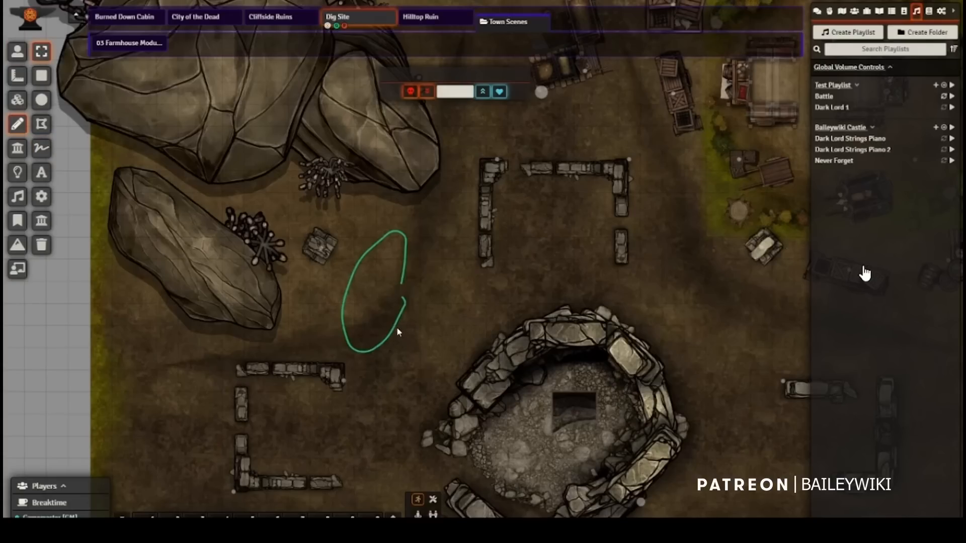
Step: Convert the freehand loop drawing beside the small crate into walls, and switch wall drawing from terrain walls to the standard Draw Walls type
{"action": "left_click", "coordinate": [397, 330]}
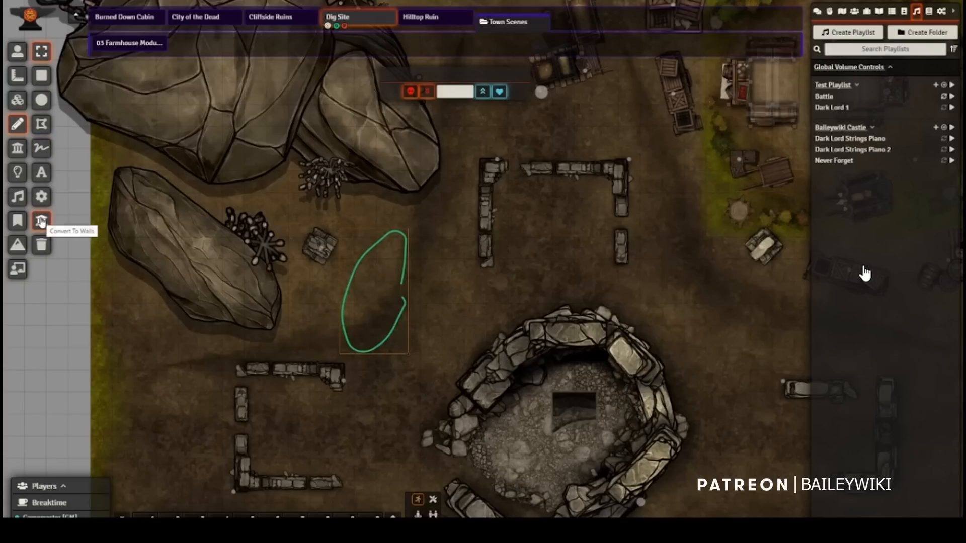
{"action": "left_click", "coordinate": [41, 221]}
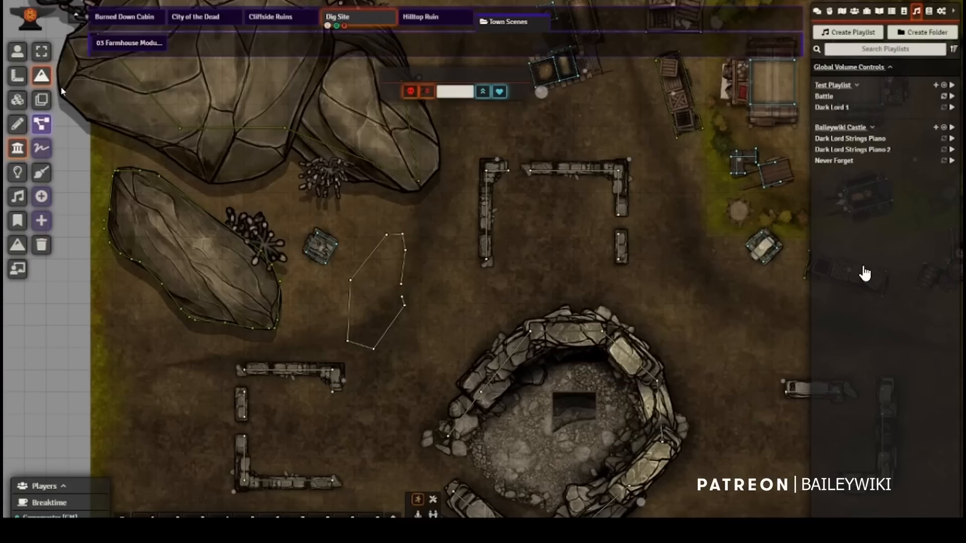
{"action": "mouse_move", "coordinate": [44, 78]}
{"action": "left_click", "coordinate": [65, 76]}
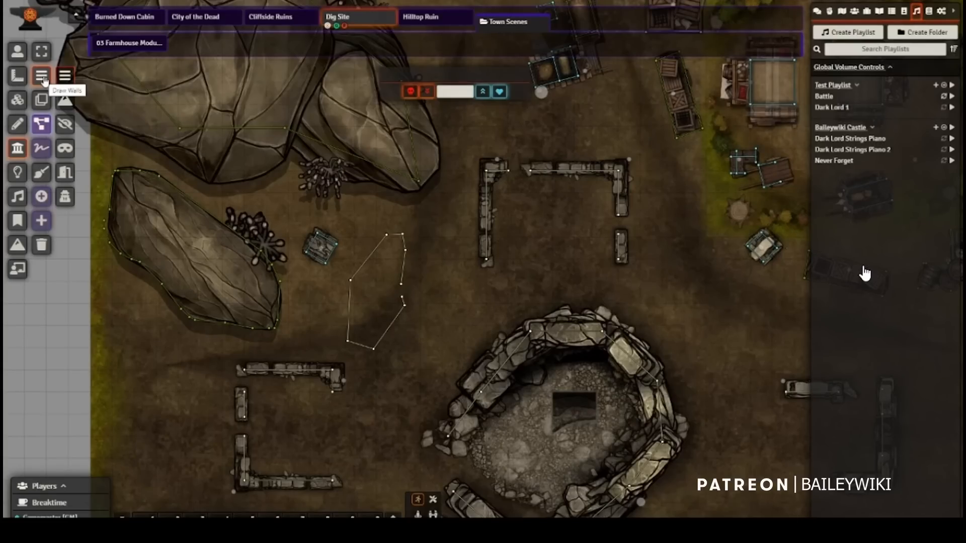
Step: Fit the terrain wall to the elongated boulder's upper tip by moving a wall point onto the outline and adding another point at the corner
{"action": "scroll", "coordinate": [116, 166], "scroll_direction": "up", "scroll_amount": 5}
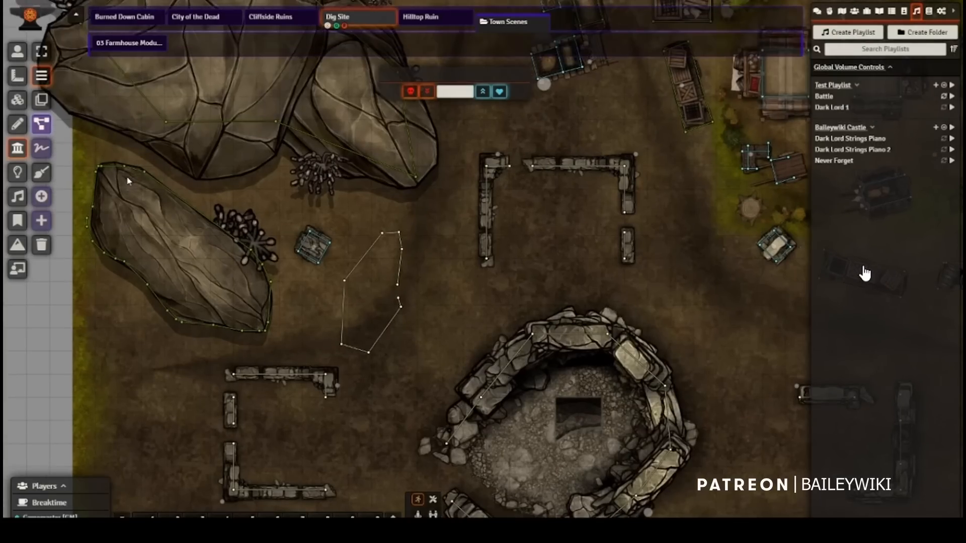
{"action": "scroll", "coordinate": [397, 164], "scroll_direction": "up", "scroll_amount": 5}
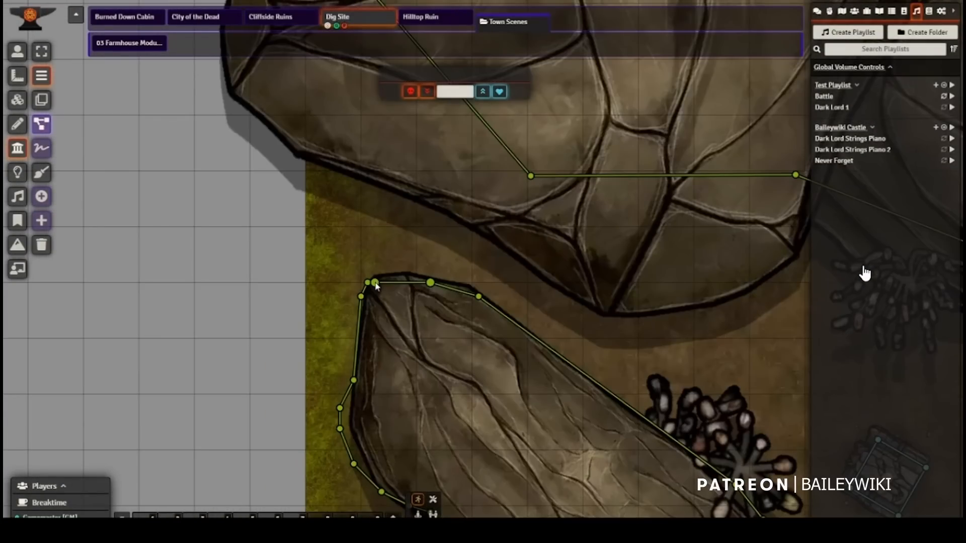
{"action": "left_click_drag", "start_coordinate": [376, 282], "coordinate": [395, 279]}
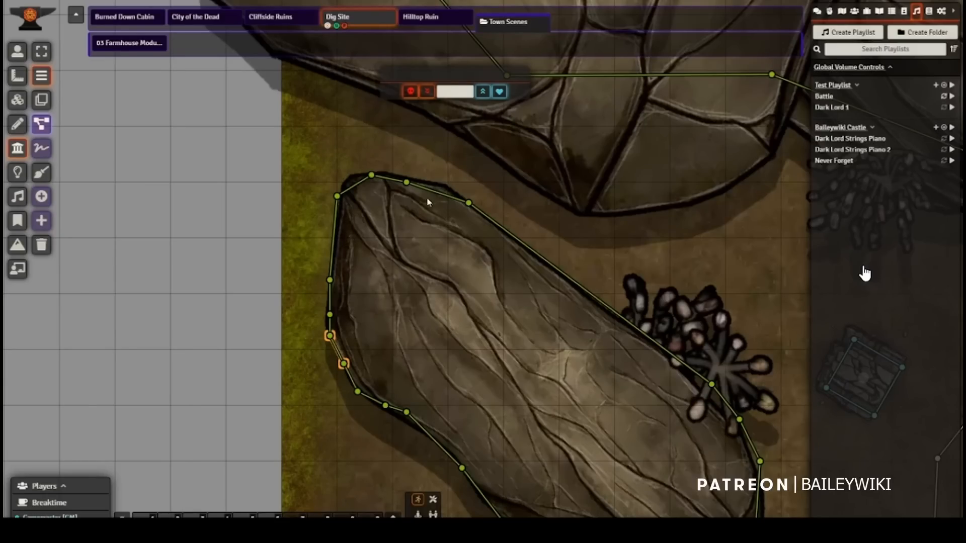
{"action": "left_click", "coordinate": [354, 184]}
{"action": "left_click", "coordinate": [358, 185]}
{"action": "left_click_drag", "start_coordinate": [354, 186], "coordinate": [344, 175]}
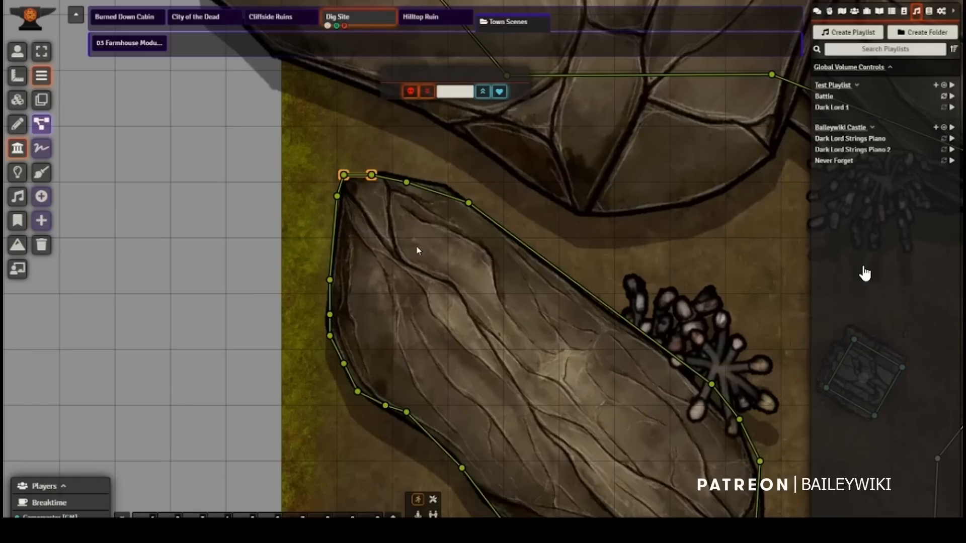